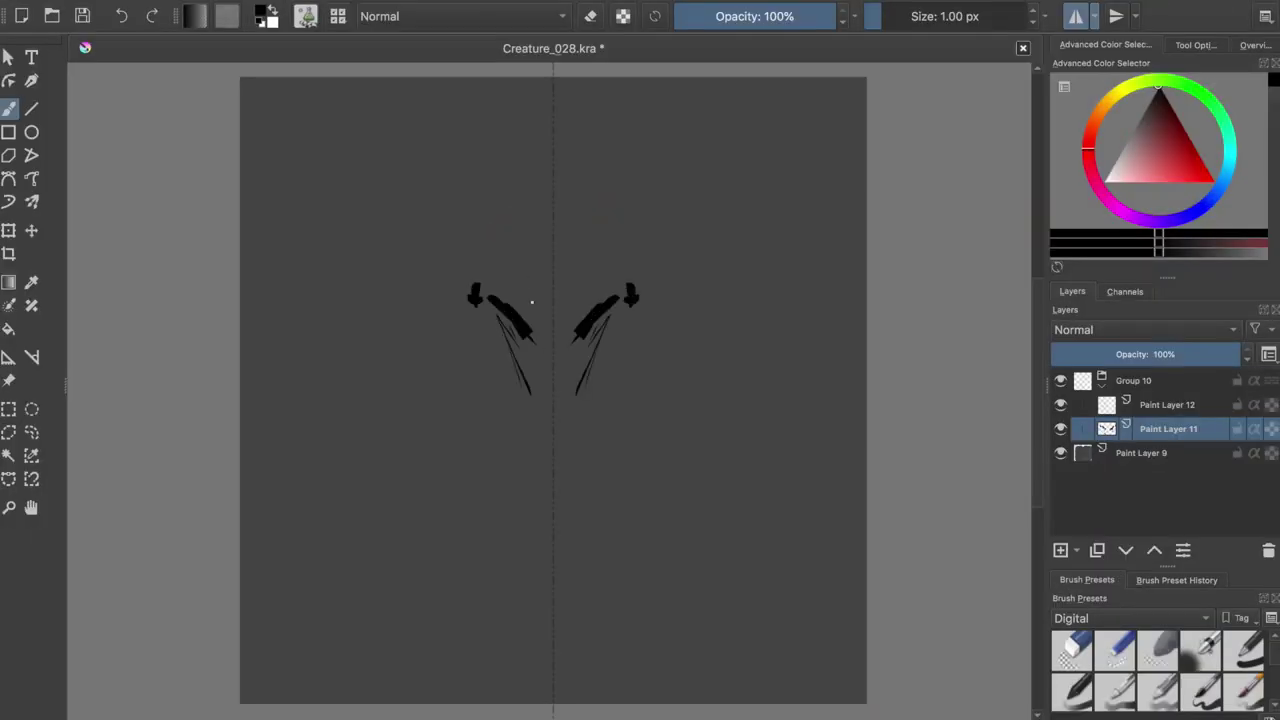
- Sketch the mirrored black creature face with strokes around the brows, nose and mouth
mouse_move(505, 300)
mouse_down()
mouse_move(530, 335)
mouse_move(525, 422)
mouse_up()
drag(478, 345, 520, 410)
drag(530, 405, 553, 396)
drag(534, 350, 545, 378)
mouse_move(520, 298)
mouse_down()
mouse_move(550, 385)
mouse_move(532, 378)
mouse_move(545, 420)
mouse_up()
- Erase part of the central strokes and draw mirrored jaw and mouth strokes lower down
key(e)
key(e)
drag(515, 425, 553, 436)
mouse_move(505, 395)
mouse_down()
mouse_move(527, 451)
mouse_move(588, 452)
mouse_move(585, 440)
mouse_up()
key(e)
key(e)
- Erase inside the jaw to shape thick lips and save the drawing
key(e)
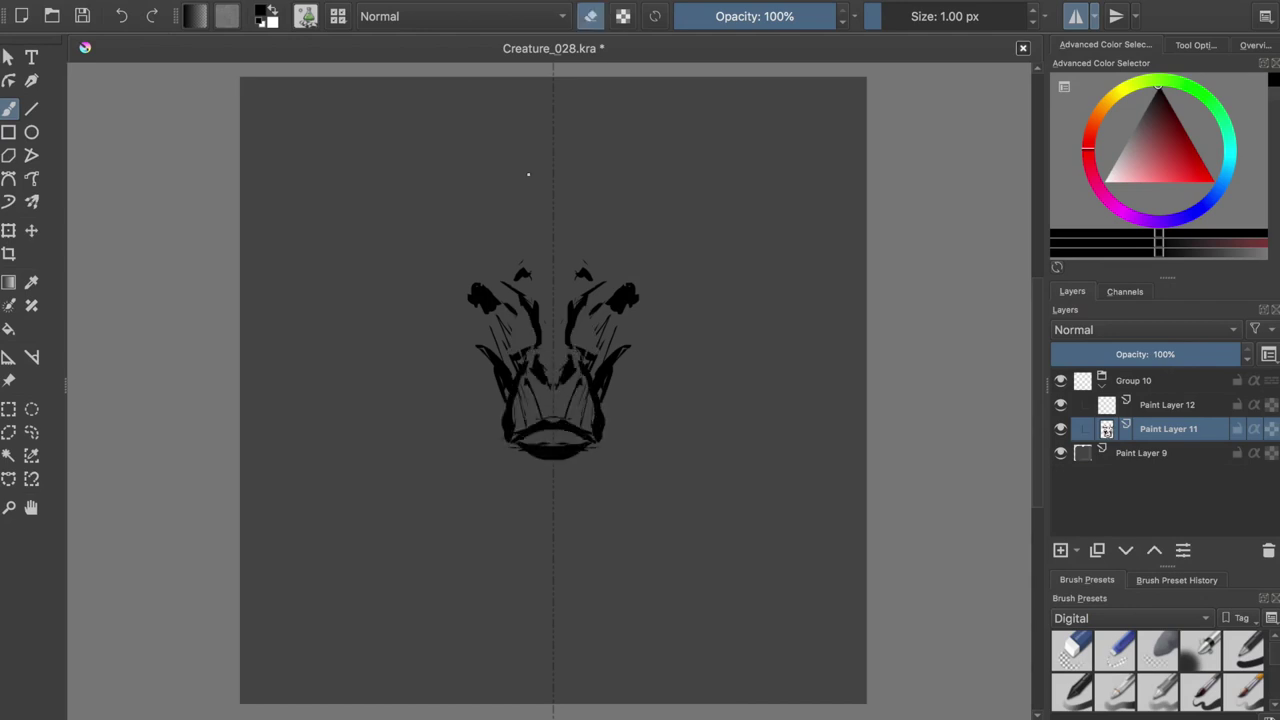
key(e)
key(ctrl+s)
key(e)
drag(546, 390, 519, 429)
key(e)
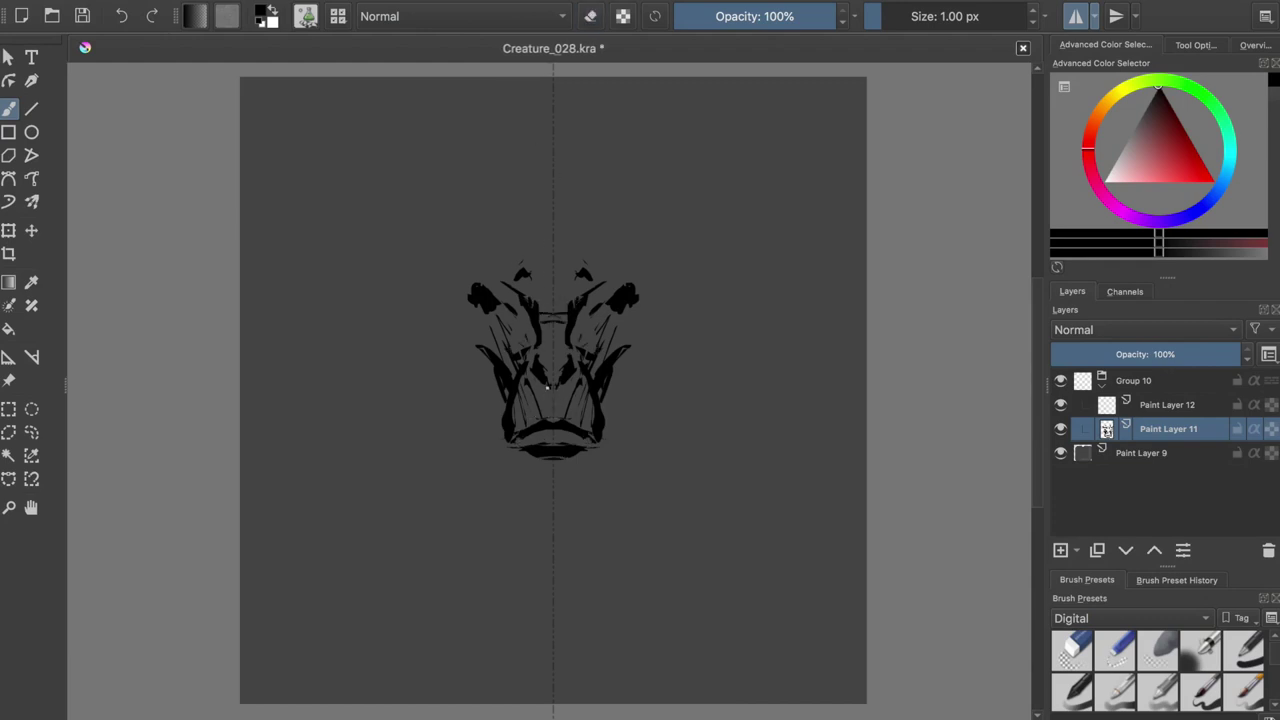
- Outline and hollow out both eye sockets and add a brow stroke
drag(498, 286, 474, 300)
key(e)
key(ctrl+s)
key(e)
mouse_move(472, 228)
mouse_down()
mouse_move(534, 216)
mouse_move(312, 246)
mouse_move(350, 385)
mouse_up()
- Draw the top contour, outer curve and inner hook of both curling horns
drag(318, 300, 372, 384)
drag(415, 320, 350, 340)
mouse_move(348, 268)
mouse_down()
mouse_move(344, 307)
mouse_move(446, 296)
mouse_up()
key(e)
mouse_move(308, 266)
mouse_down()
mouse_move(310, 345)
mouse_move(395, 330)
mouse_move(326, 352)
mouse_move(316, 308)
mouse_move(330, 360)
mouse_up()
key(e)
key(e)
key(e)
- Thicken the horn edges, fill both horns solid black and carve their inner curve
mouse_move(446, 288)
mouse_down()
mouse_move(382, 270)
mouse_move(416, 264)
mouse_up()
drag(344, 364, 326, 338)
key(ctrl+s)
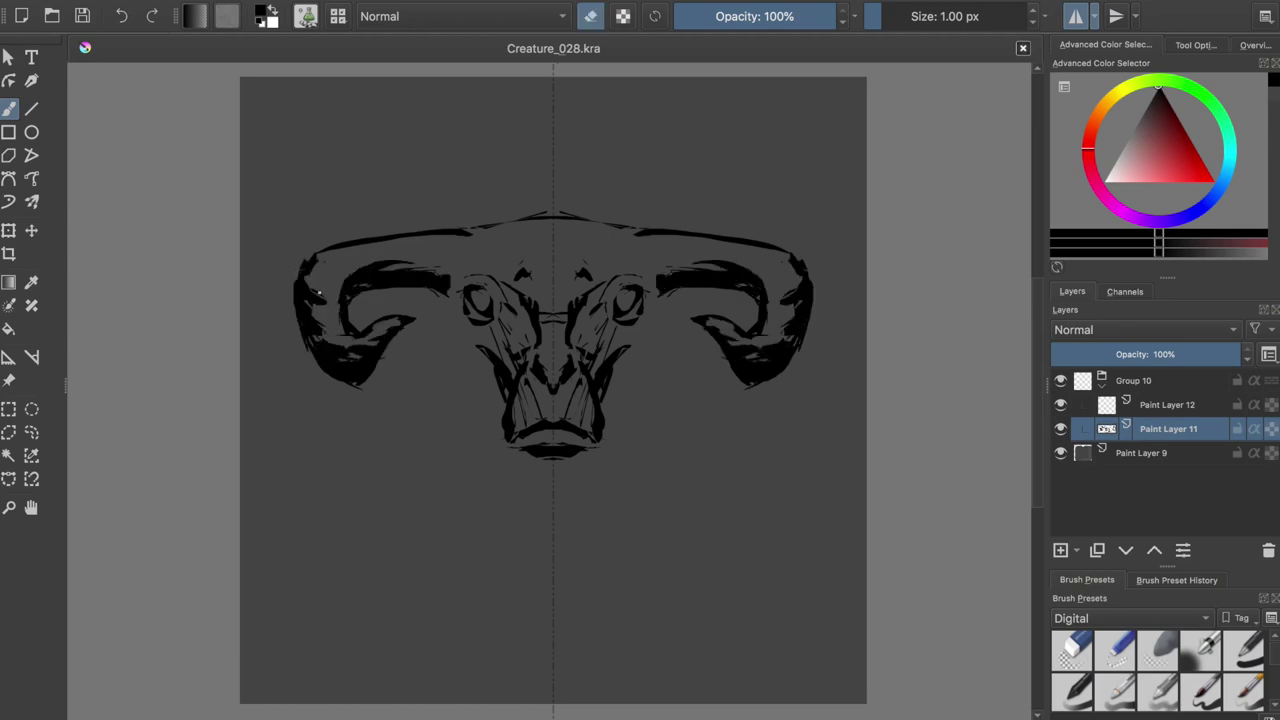
drag(340, 205, 410, 470)
key(e)
mouse_move(410, 300)
mouse_down()
mouse_move(370, 370)
mouse_move(385, 420)
mouse_up()
key(e)
- Join the horn tops to the head and cut hatched ridges into them
key(e)
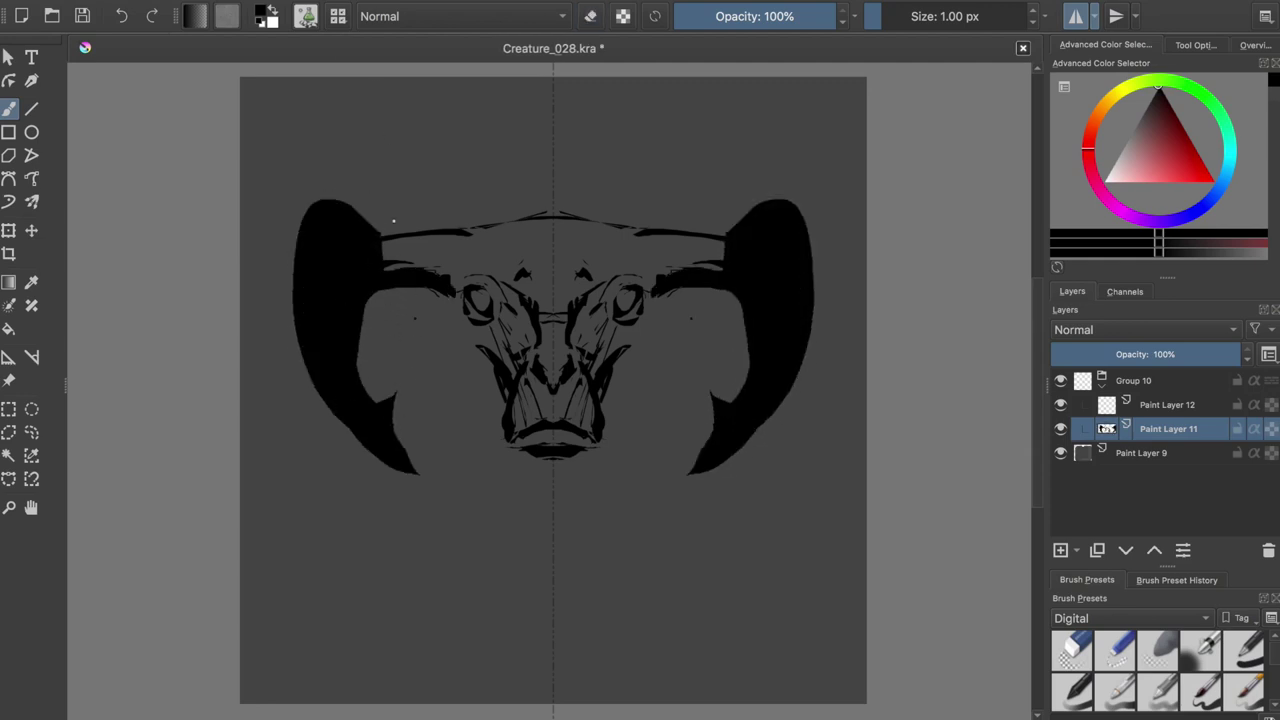
drag(391, 220, 440, 240)
key(e)
mouse_move(320, 212)
mouse_down()
mouse_move(365, 260)
mouse_move(385, 225)
mouse_move(355, 216)
mouse_move(399, 215)
mouse_move(415, 245)
mouse_move(433, 236)
mouse_move(386, 232)
mouse_move(453, 241)
mouse_move(446, 232)
mouse_up()
key(e)
key(e)
drag(434, 246, 416, 232)
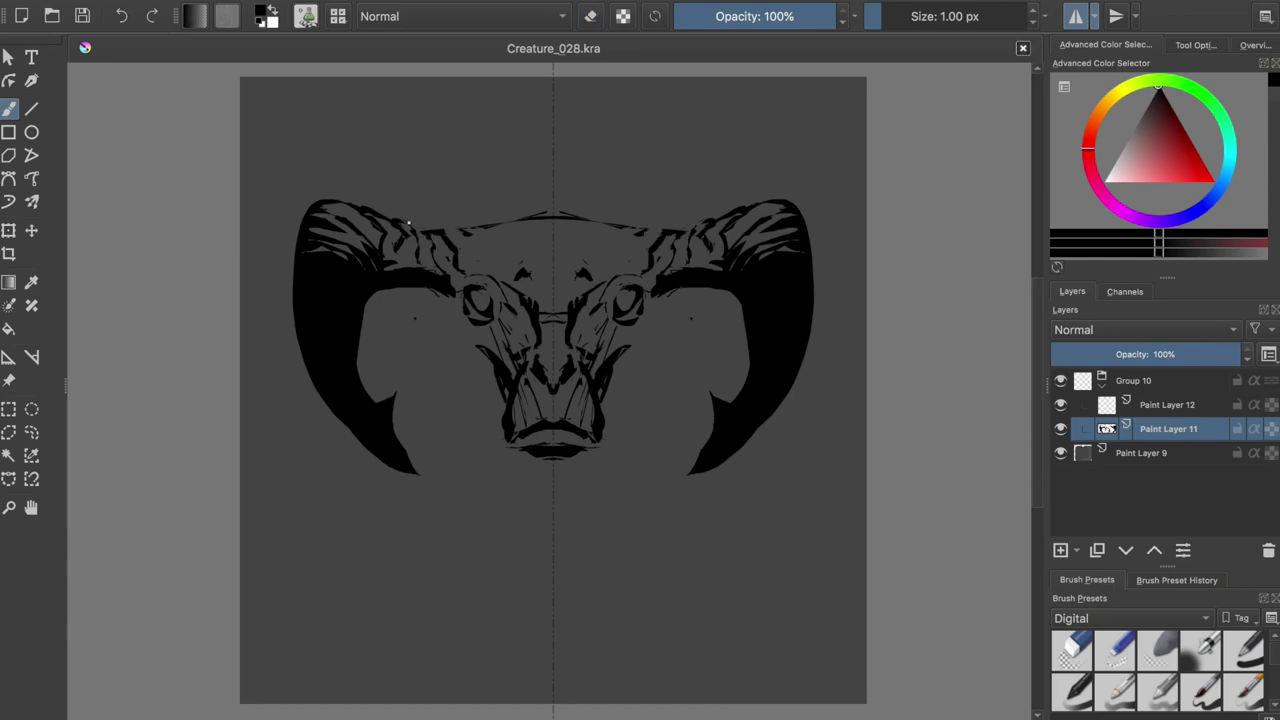
drag(432, 242, 412, 226)
key(e)
key(e)
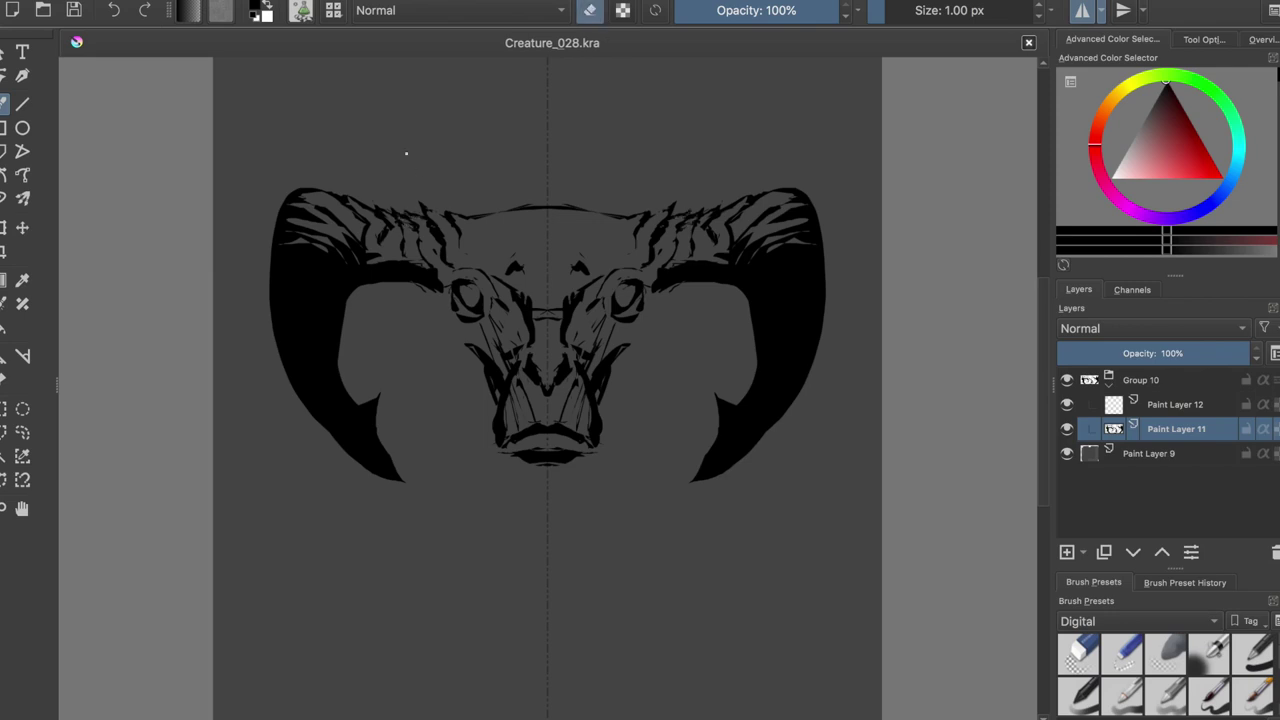
- Erase small stray marks on the horns and at the horn–head joints
mouse_move(392, 224)
mouse_down()
mouse_move(382, 206)
mouse_move(398, 262)
mouse_up()
key(e)
key(e)
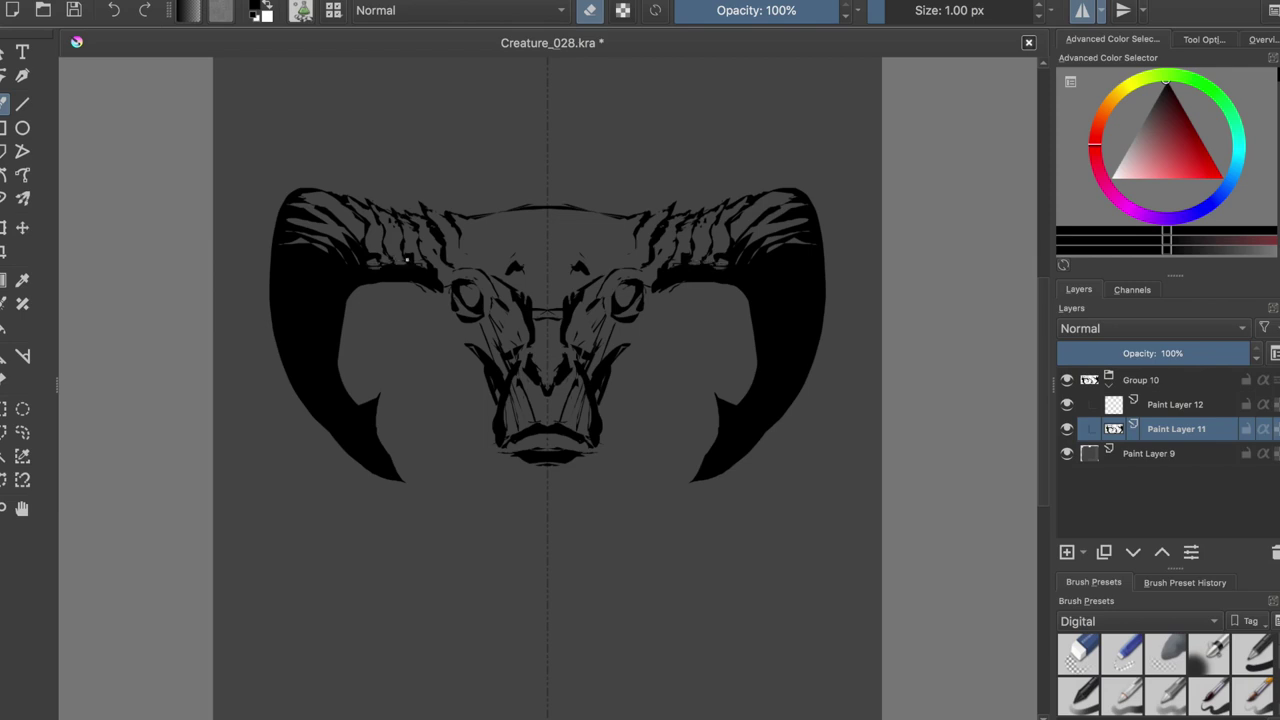
click(409, 255)
key(e)
- Paint new ridge strokes along the tops of both horns and clean up nearby marks
key(e)
drag(340, 217, 360, 255)
key(e)
mouse_move(350, 195)
mouse_down()
mouse_move(357, 207)
mouse_move(312, 186)
mouse_up()
key(e)
key(e)
key(e)
key(e)
key(e)
drag(312, 186, 346, 230)
key(e)
mouse_move(350, 222)
mouse_down()
mouse_move(345, 252)
mouse_move(340, 230)
mouse_move(320, 250)
mouse_move(335, 250)
mouse_move(295, 227)
mouse_move(302, 236)
mouse_up()
key(e)
key(e)
key(e)
key(e)
key(e)
key(e)
mouse_move(316, 240)
mouse_down()
mouse_move(330, 258)
mouse_move(318, 245)
mouse_up()
key(e)
key(e)
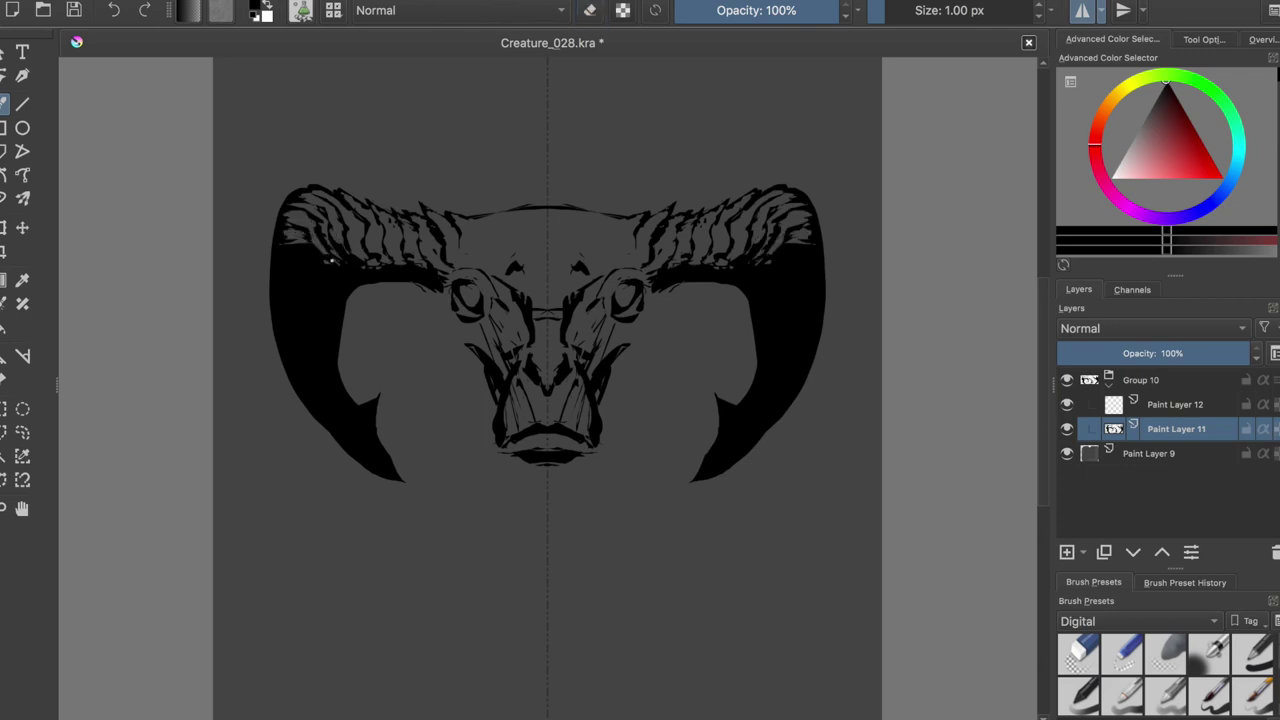
- Thicken the horns' outer and inner edges and outline the face to a pointed chin
drag(278, 196, 283, 308)
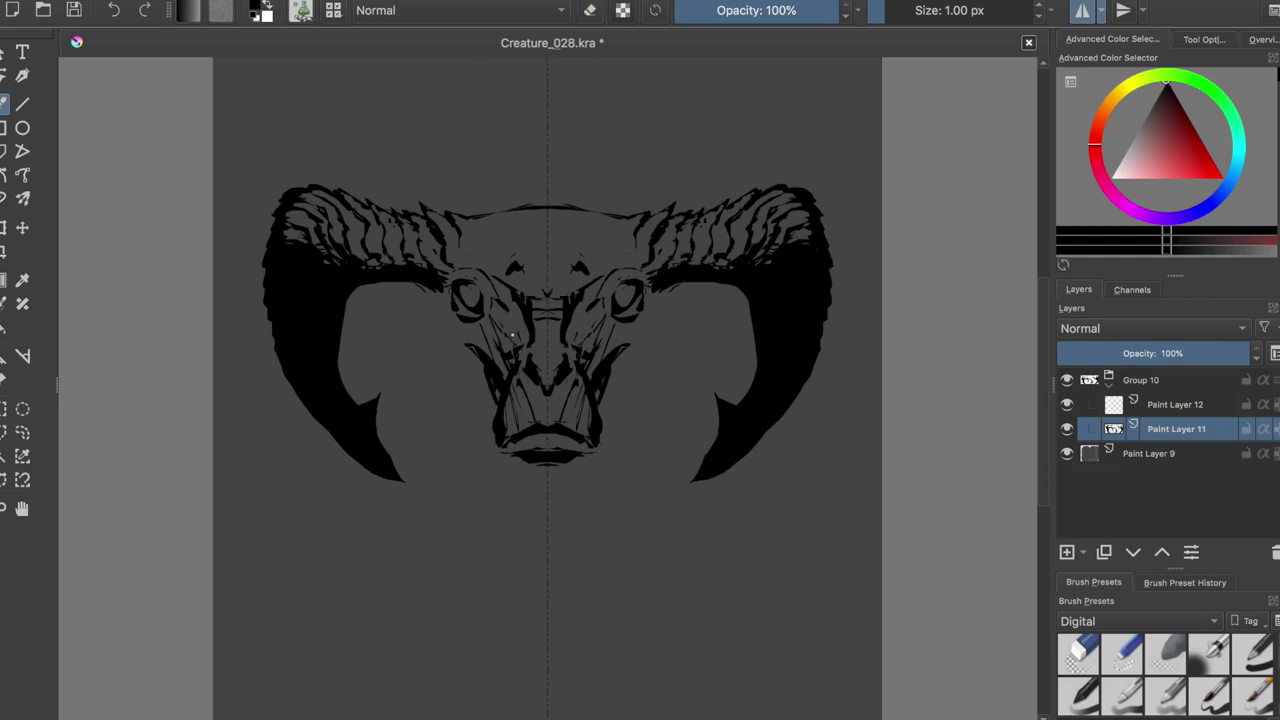
mouse_move(440, 315)
mouse_down()
mouse_move(392, 290)
mouse_move(339, 306)
mouse_up()
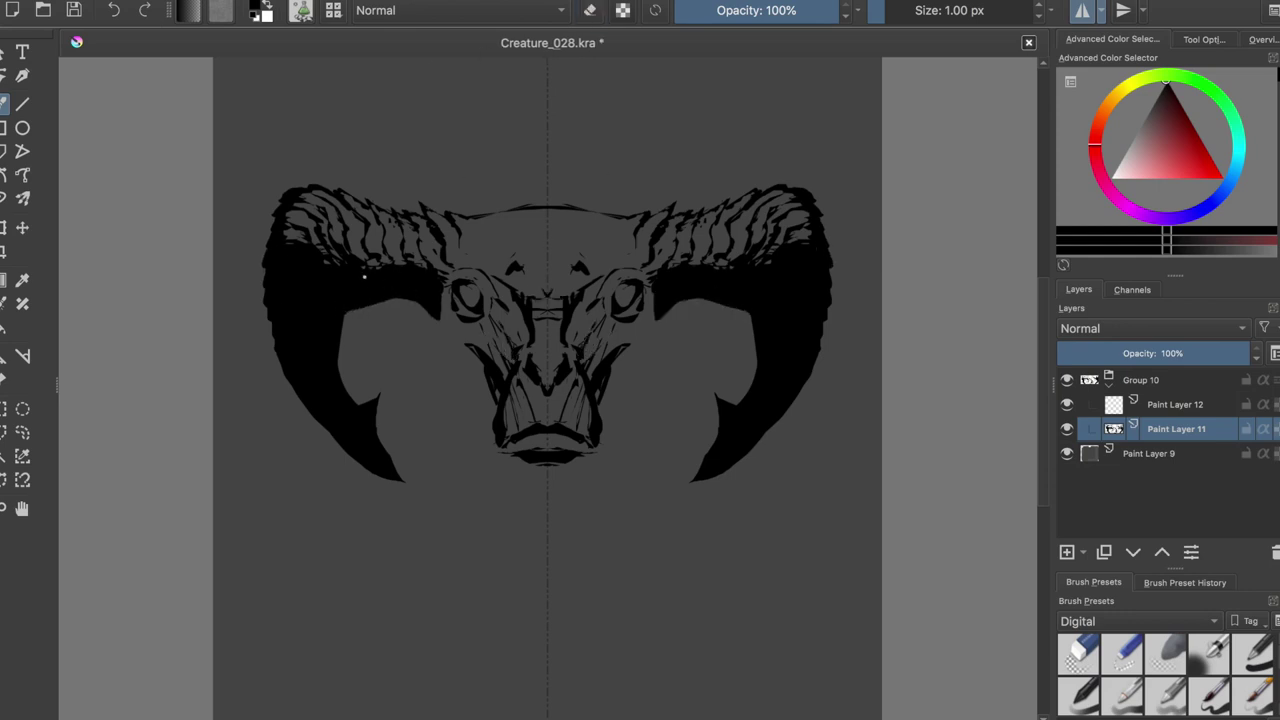
mouse_move(440, 308)
mouse_down()
mouse_move(484, 450)
mouse_move(547, 519)
mouse_move(518, 494)
mouse_move(512, 440)
mouse_up()
key(e)
key(e)
key(e)
key(e)
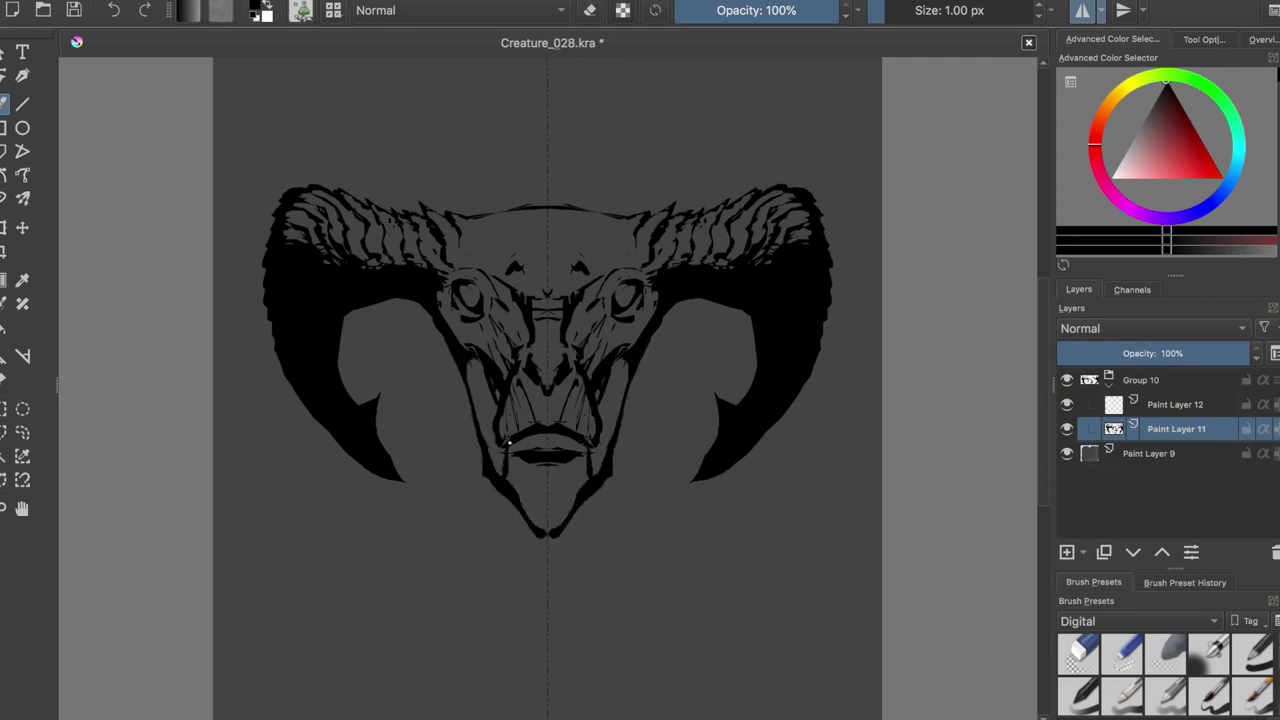
- Darken the cheek edges, save, and rework the marks around the eyes
drag(488, 386, 480, 442)
key(ctrl+s)
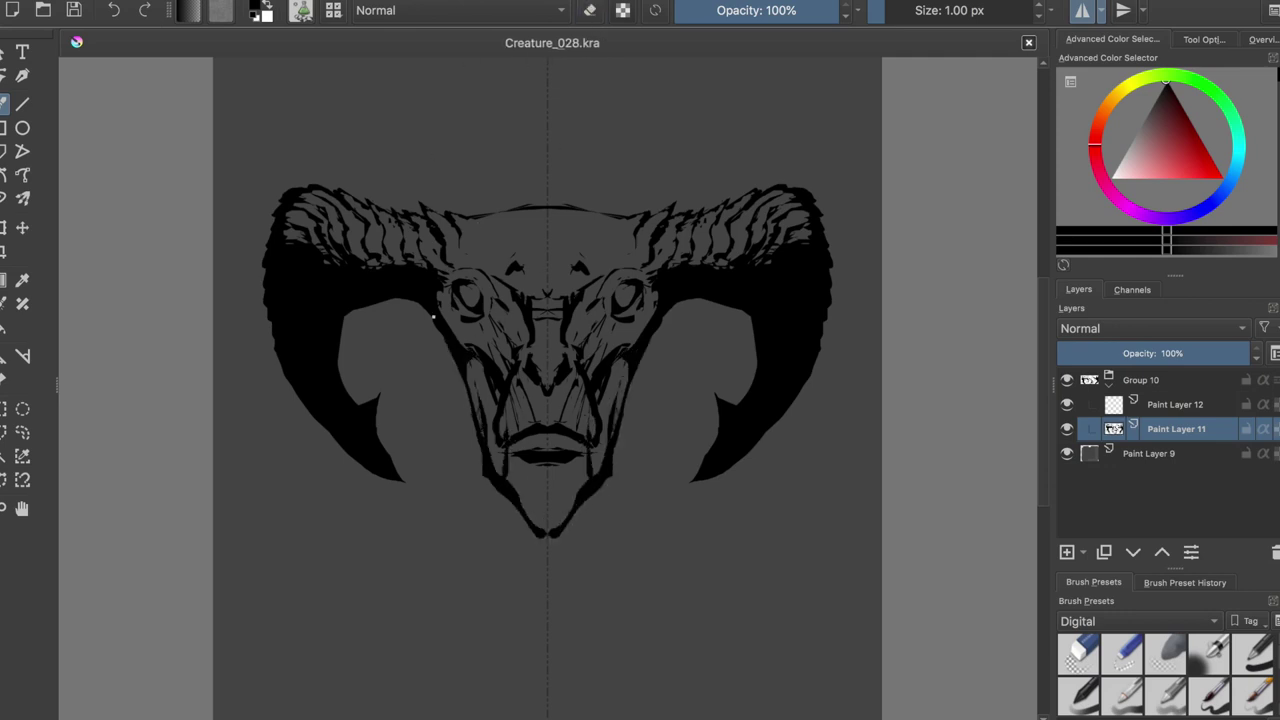
key(e)
mouse_move(467, 278)
mouse_down()
mouse_move(474, 328)
mouse_move(488, 316)
mouse_move(468, 283)
mouse_move(522, 276)
mouse_move(530, 248)
mouse_move(548, 276)
mouse_move(585, 274)
mouse_up()
key(e)
- Replace the forehead triangle with darker brow marks above the eyes, undoing stray strokes
key(e)
key(e)
key(e)
key(e)
drag(600, 268, 640, 270)
mouse_move(462, 270)
mouse_down()
mouse_move(483, 267)
mouse_move(512, 340)
mouse_up()
key(ctrl+z)
- Lighten the shading between and below the eyes, undoing unwanted strokes
key(ctrl+z)
key(e)
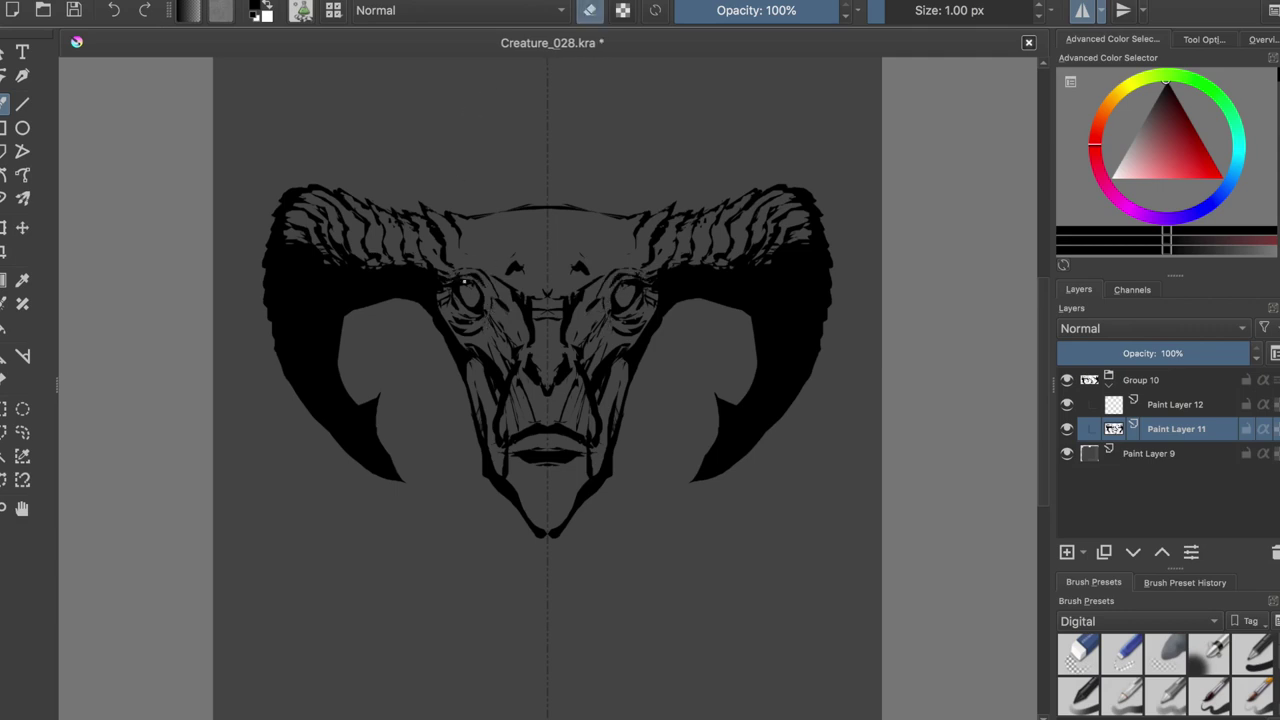
key(ctrl+s)
drag(532, 304, 533, 342)
drag(500, 288, 523, 327)
key(ctrl+z)
key(ctrl+z)
key(e)
key(ctrl+s)
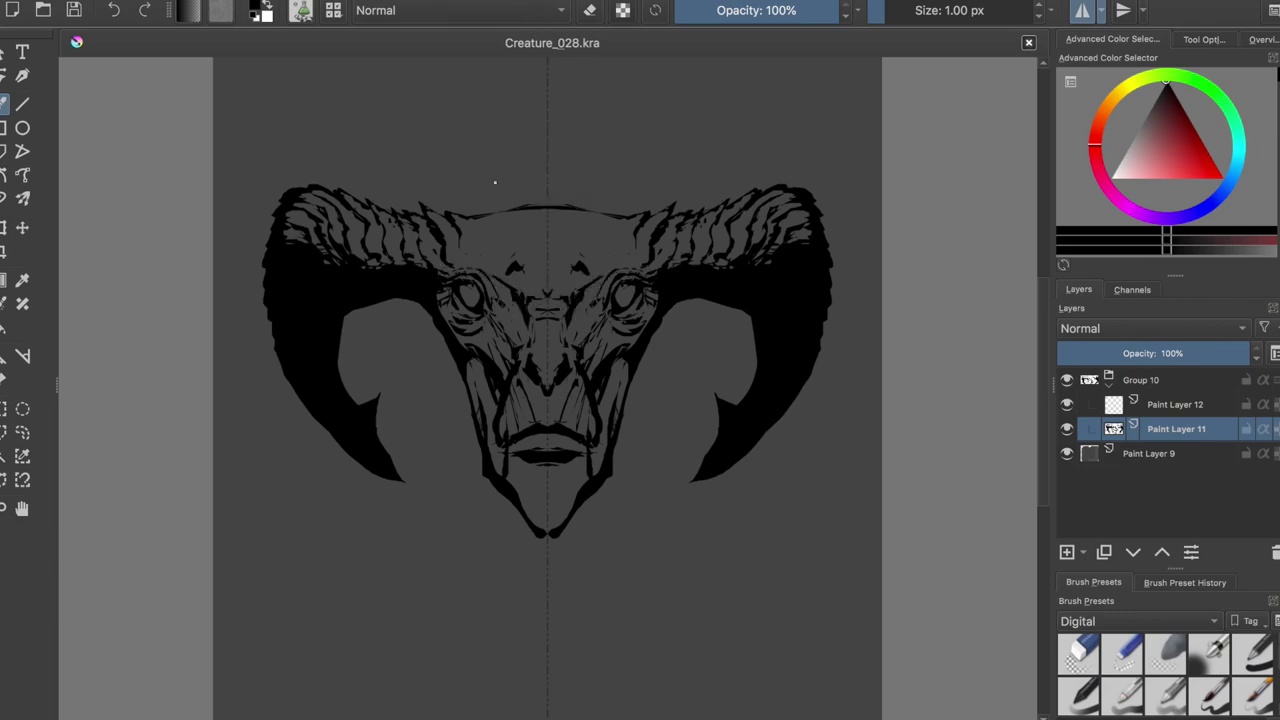
key(e)
- Slightly lighten the shading near the eyes, comparing with undo and redo
drag(512, 288, 524, 280)
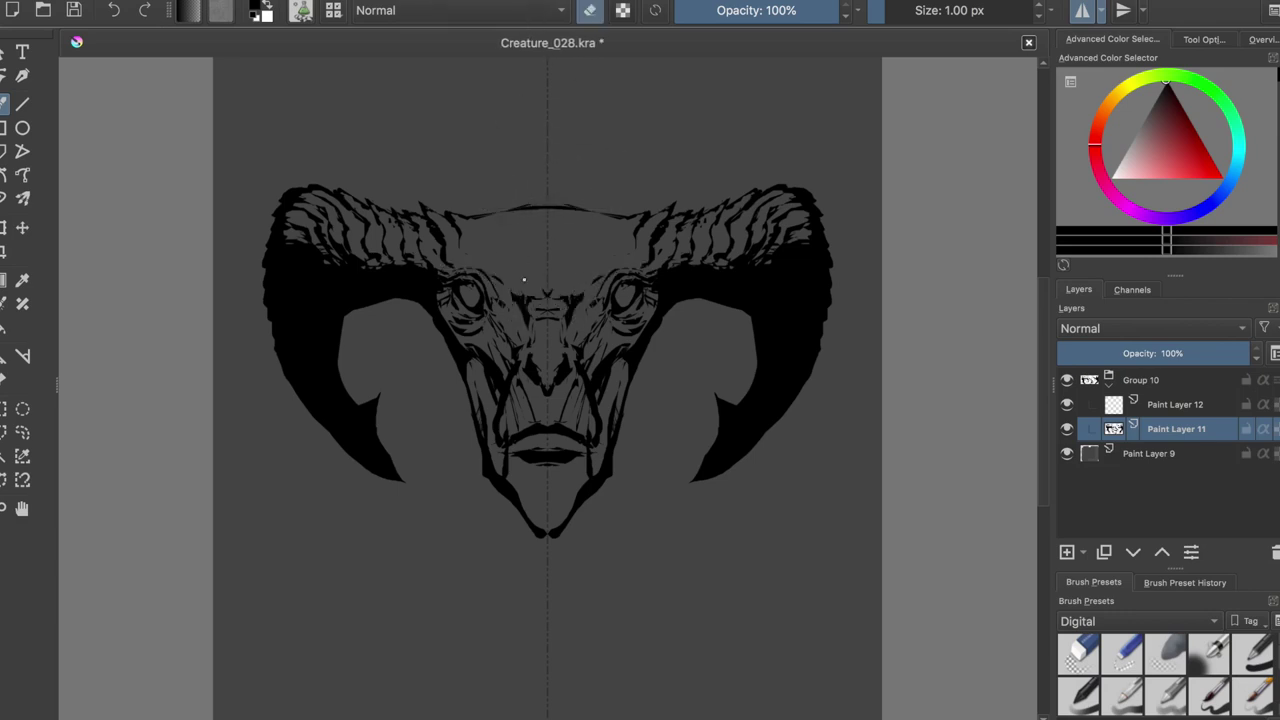
key(e)
key(ctrl+z)
key(ctrl+shift+z)
key(ctrl+z)
key(ctrl+shift+z)
- Add strokes around the chin below the lips and paint the inner horn bases
key(e)
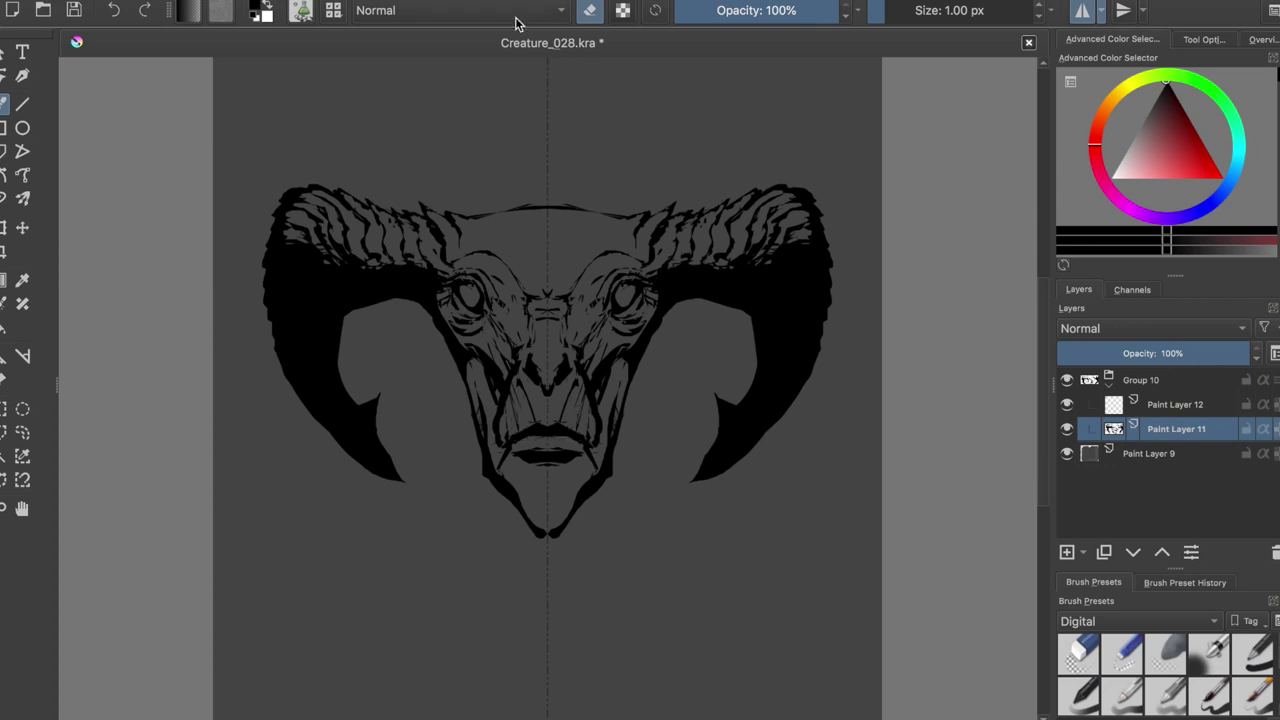
drag(522, 516, 541, 504)
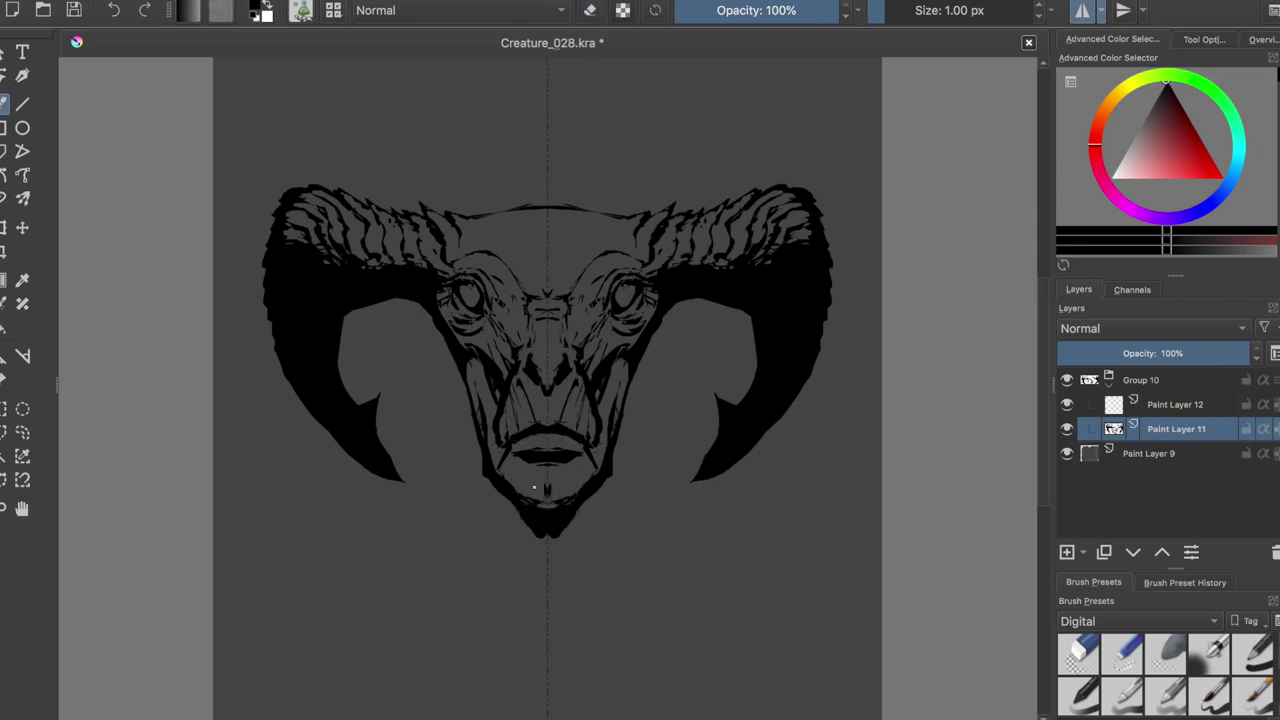
mouse_move(350, 308)
mouse_down()
mouse_move(433, 303)
mouse_move(420, 335)
mouse_move(351, 277)
mouse_up()
key(ctrl+z)
- Extend both horn tips downward into points and darken the horns' inner edges
drag(390, 400, 403, 528)
key(e)
drag(408, 457, 402, 560)
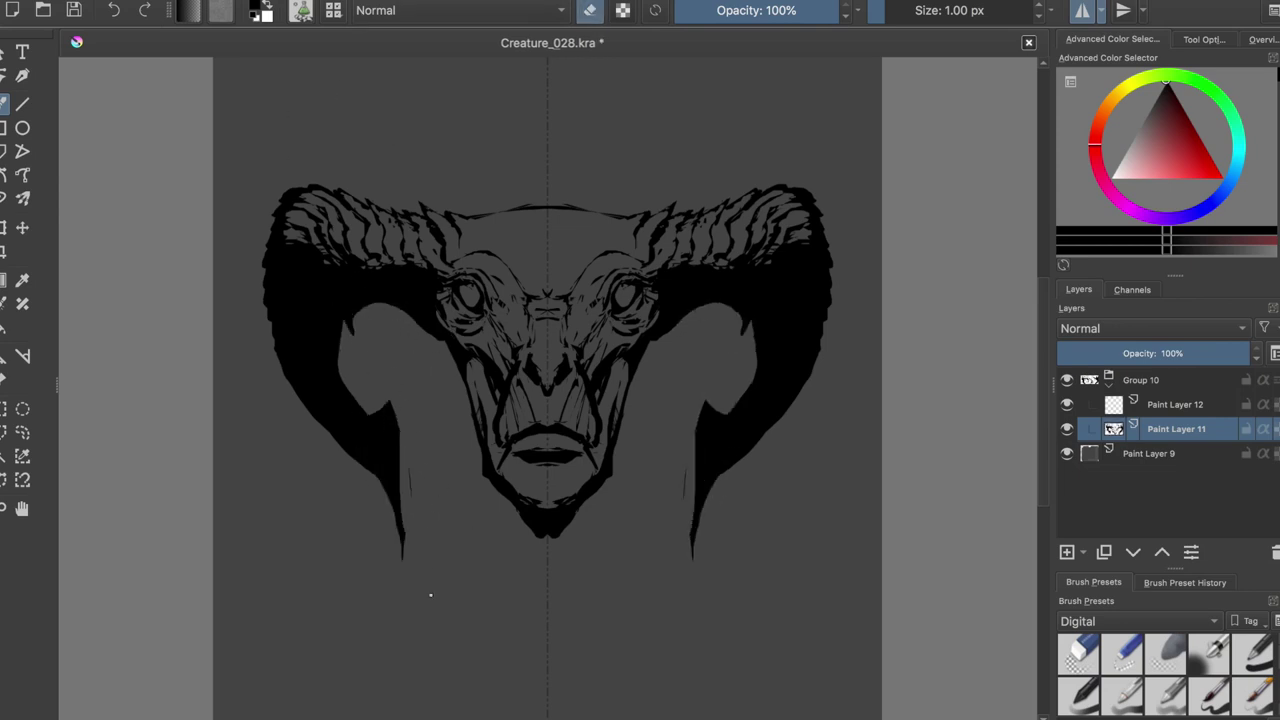
key(e)
drag(352, 355, 355, 310)
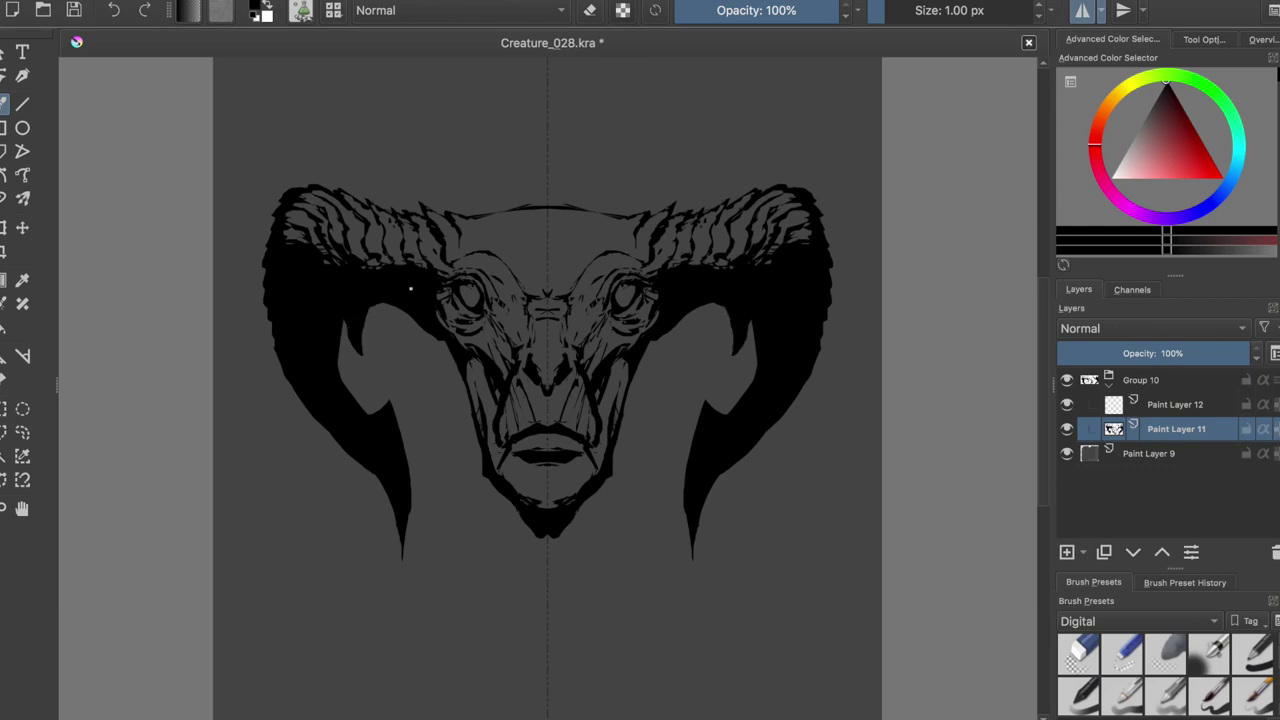
drag(430, 326, 447, 356)
- Save, erase small marks on the lower face and add a stroke on the left cheek
key(ctrl+s)
drag(512, 212, 488, 258)
key(ctrl+z)
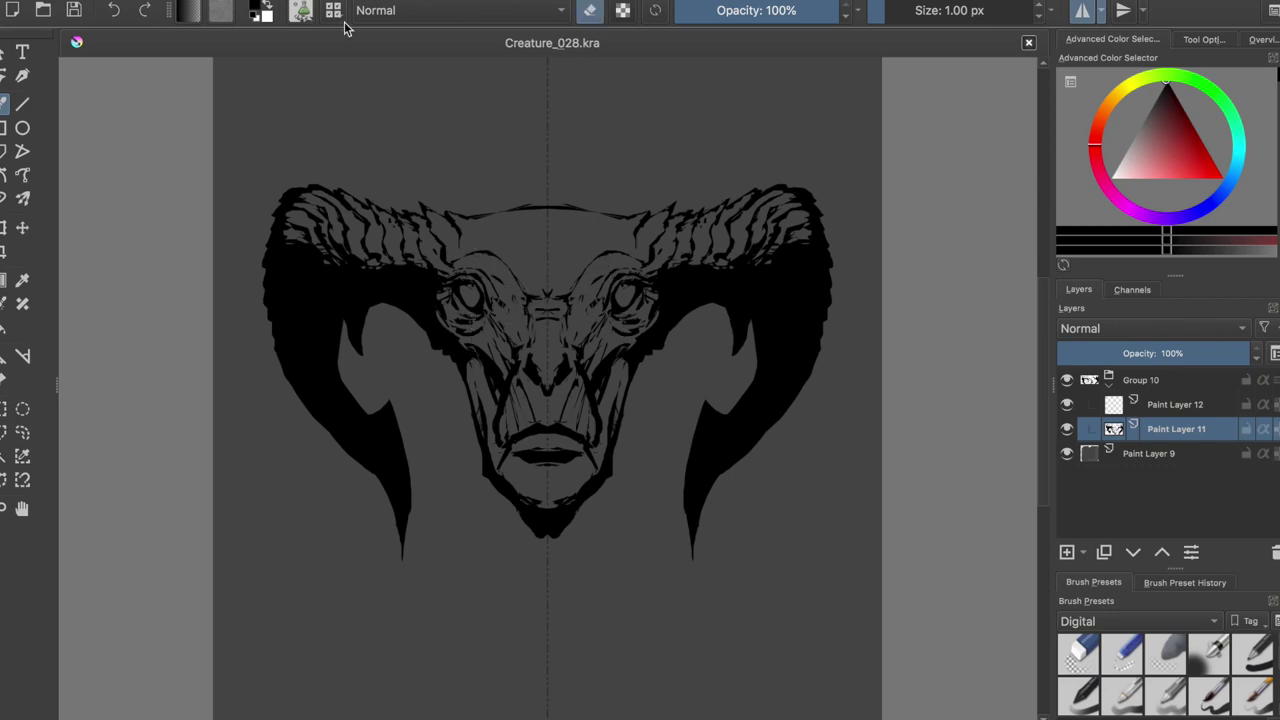
key(e)
drag(500, 410, 502, 436)
key(e)
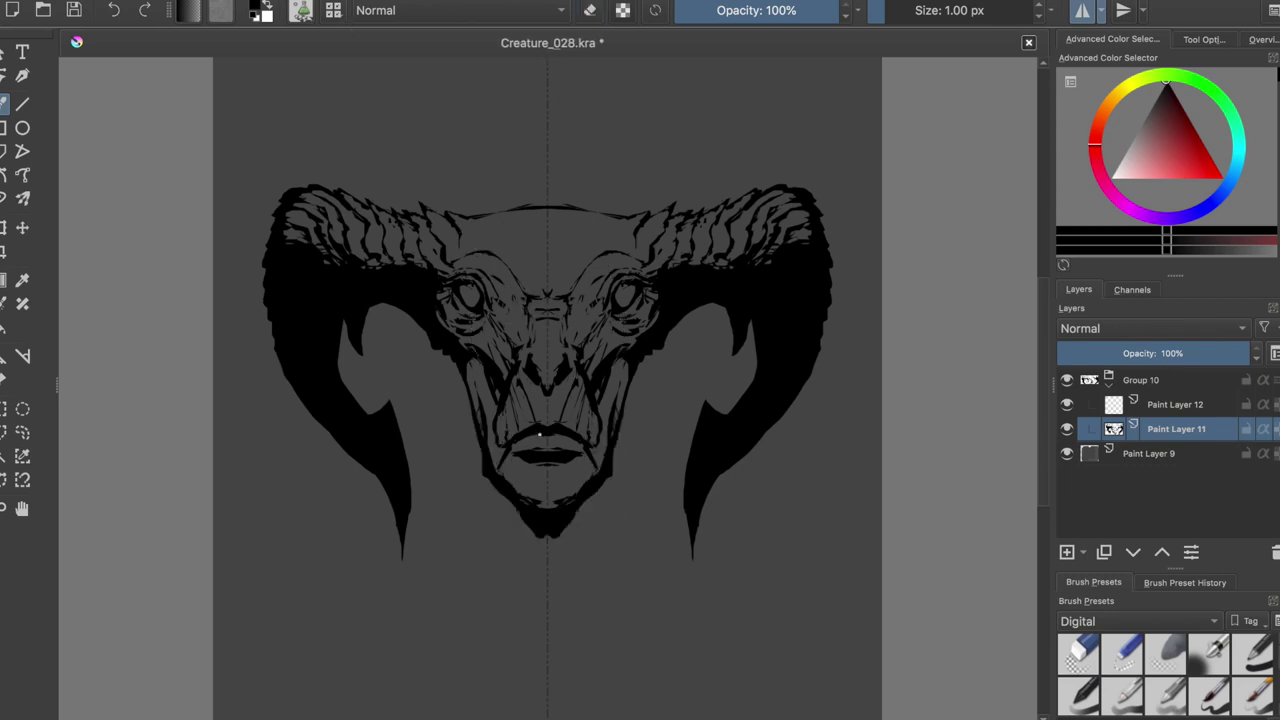
drag(478, 358, 468, 382)
- Rework and darken both eyes after undoing a lower inner-horn fill
drag(292, 382, 335, 418)
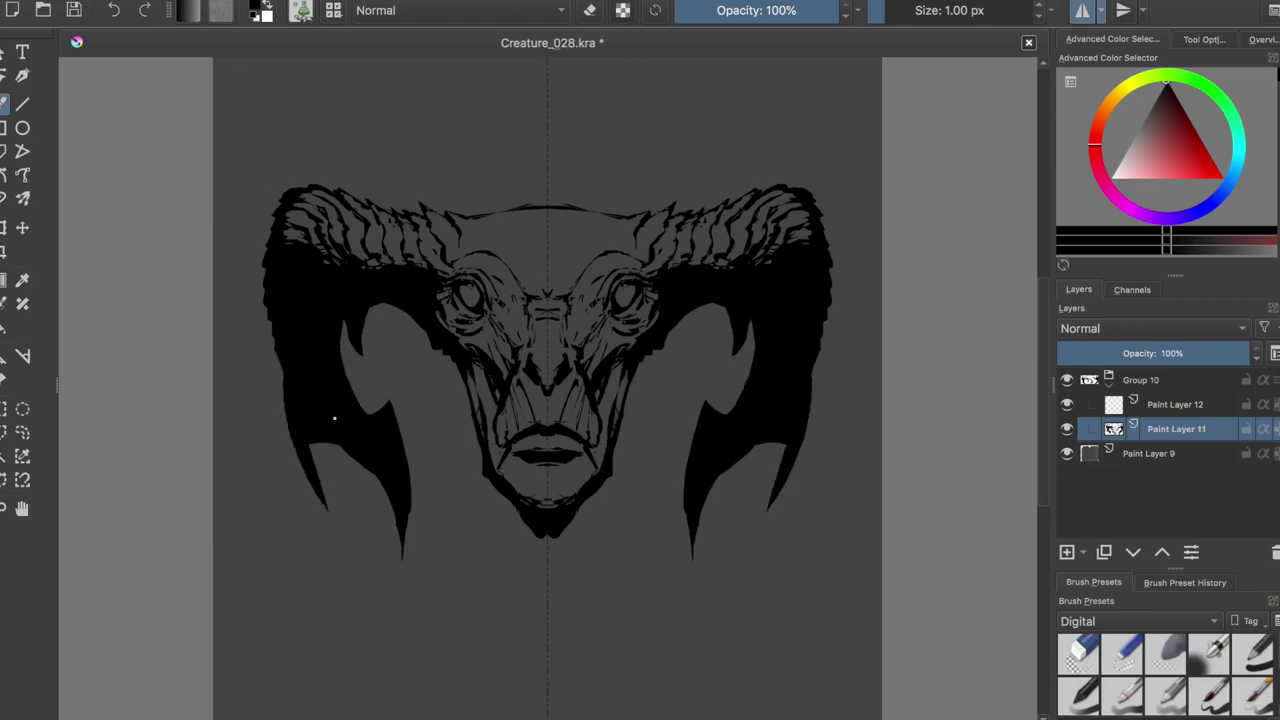
key(ctrl+z)
key(e)
drag(466, 286, 505, 330)
key(e)
key(e)
key(e)
key(e)
key(e)
key(e)
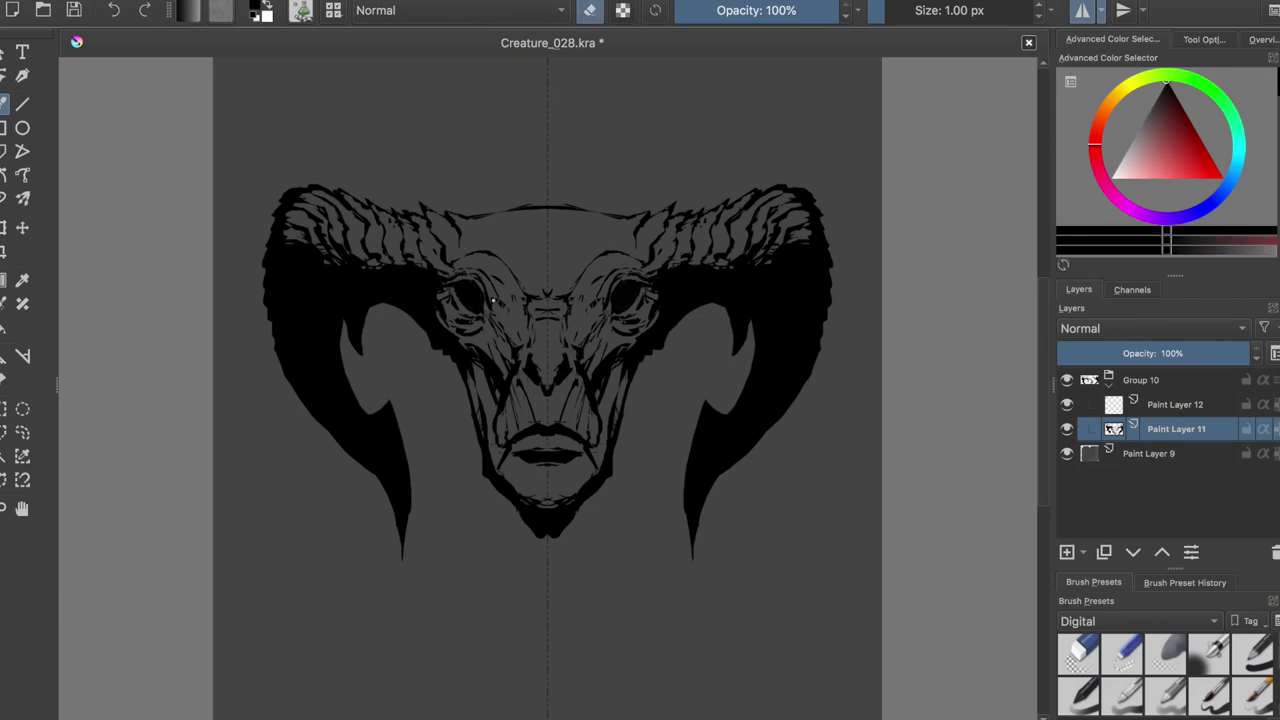
- Lighten both pupils to gray and a small area near the nose
mouse_move(469, 289)
mouse_down()
mouse_move(528, 322)
mouse_move(458, 262)
mouse_move(525, 295)
mouse_up()
key(e)
key(e)
key(e)
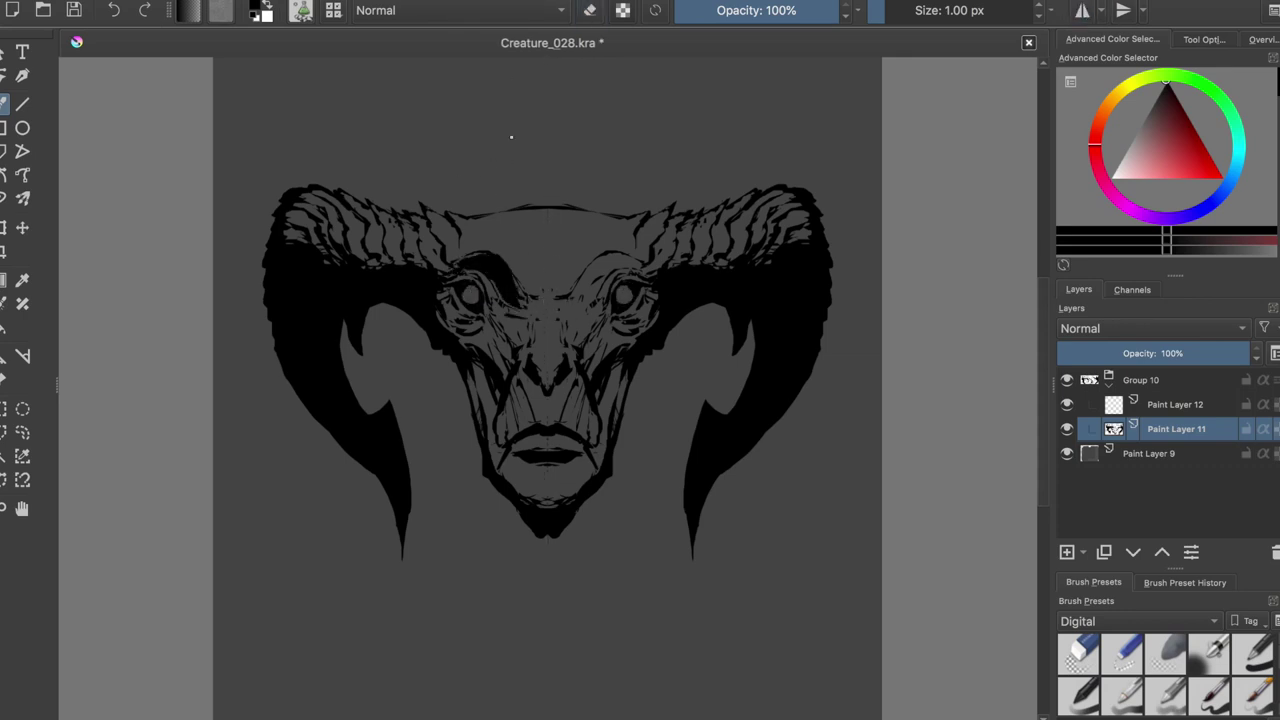
key(ctrl+z)
key(ctrl+z)
key(e)
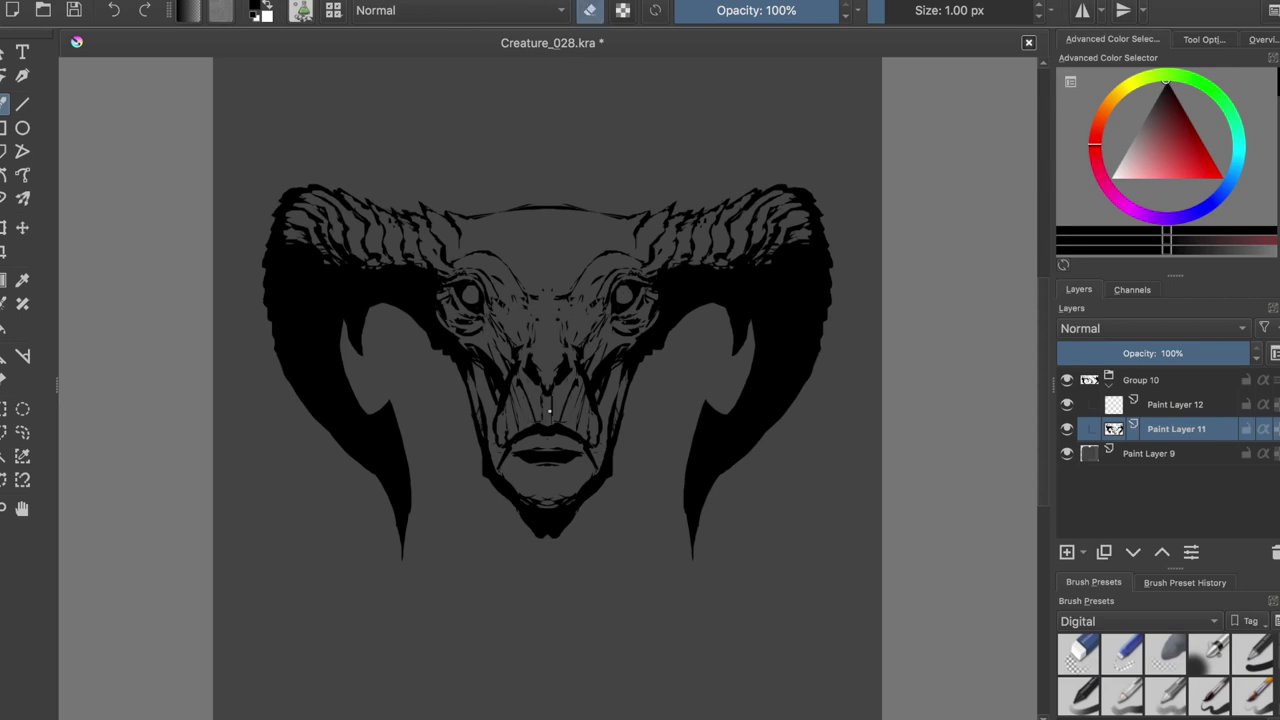
key(e)
mouse_move(524, 393)
mouse_down()
mouse_move(521, 380)
mouse_move(540, 372)
mouse_move(532, 344)
mouse_move(559, 341)
mouse_up()
key(e)
key(e)
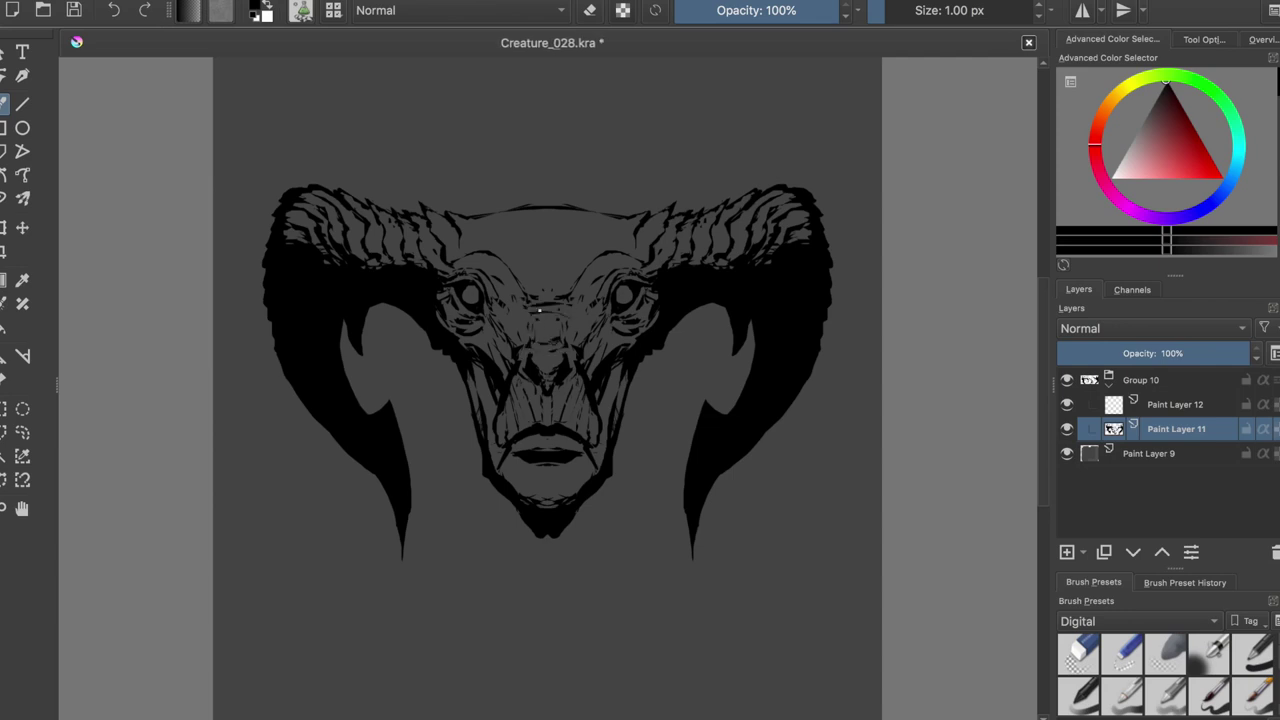
key(e)
- Save, then try a thicker left brow and add a thin forehead stroke
key(e)
key(e)
key(e)
key(e)
key(e)
key(e)
key(e)
key(e)
key(ctrl+s)
key(e)
key(e)
key(ctrl+s)
key(e)
drag(462, 243, 502, 284)
key(ctrl+z)
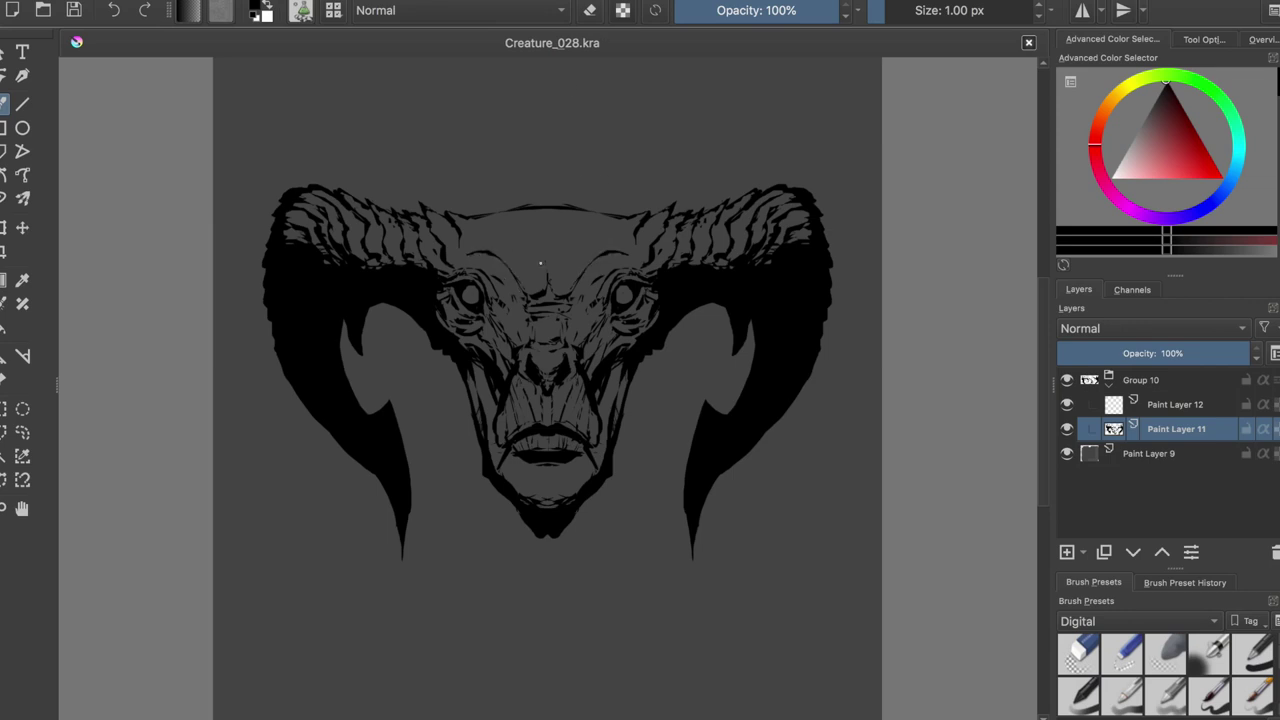
drag(518, 248, 564, 247)
- Darken the left side of the nose bridge and erase excess marks along it
key(e)
key(e)
key(e)
key(e)
key(e)
key(e)
drag(500, 276, 522, 338)
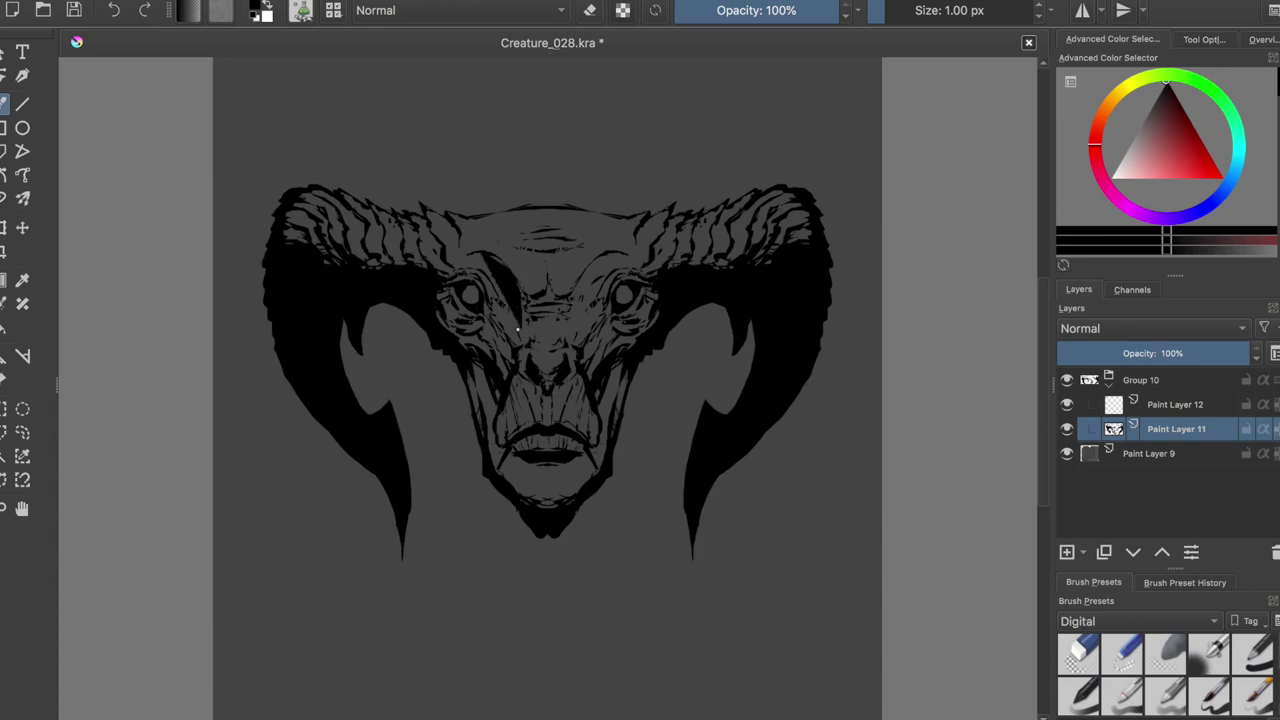
drag(580, 264, 592, 342)
drag(536, 290, 520, 344)
key(ctrl+z)
key(ctrl+z)
key(ctrl+z)
key(e)
key(e)
key(e)
key(e)
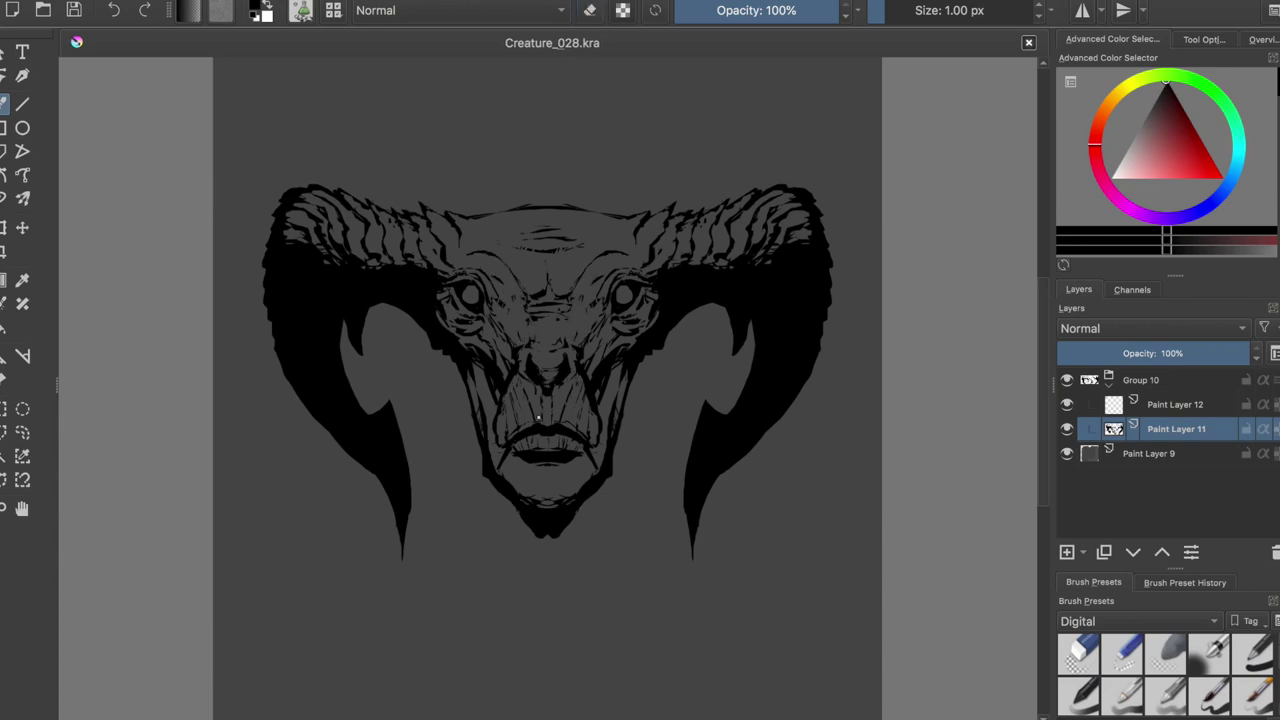
key(e)
key(e)
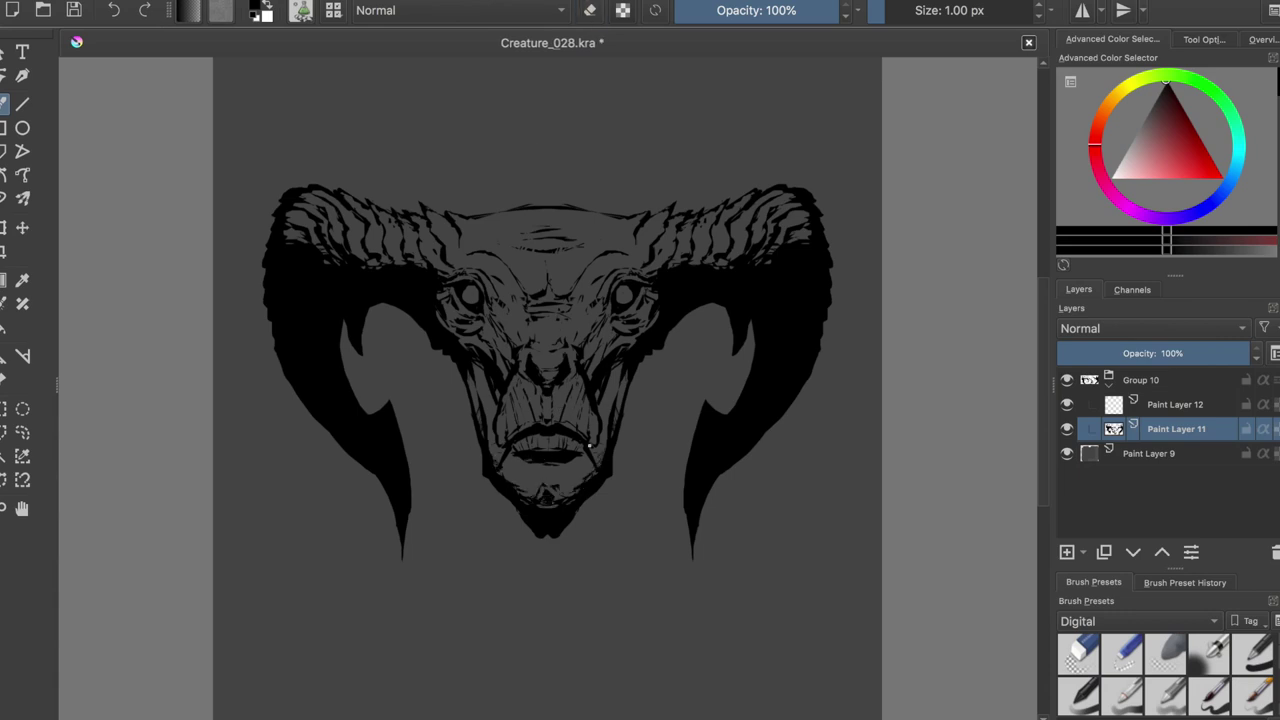
- Add small dark texture strokes on the nose, brow and around both eyes
key(e)
key(e)
key(ctrl+s)
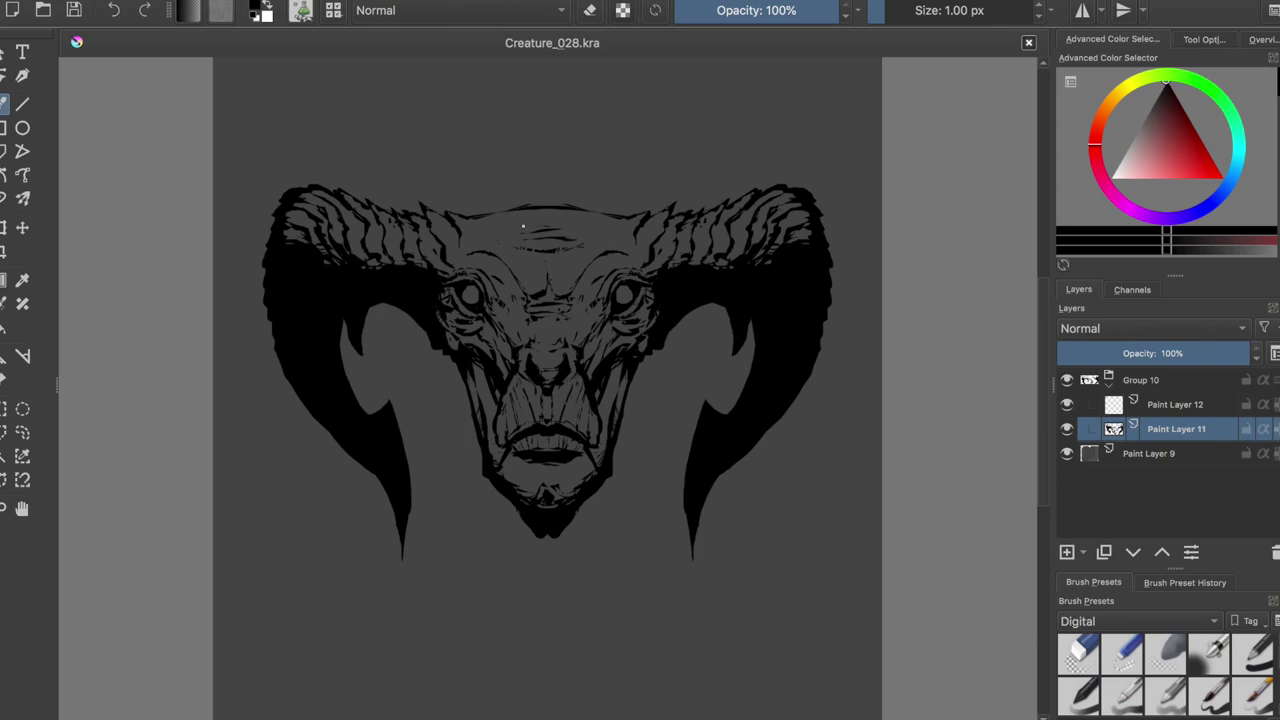
key(e)
key(e)
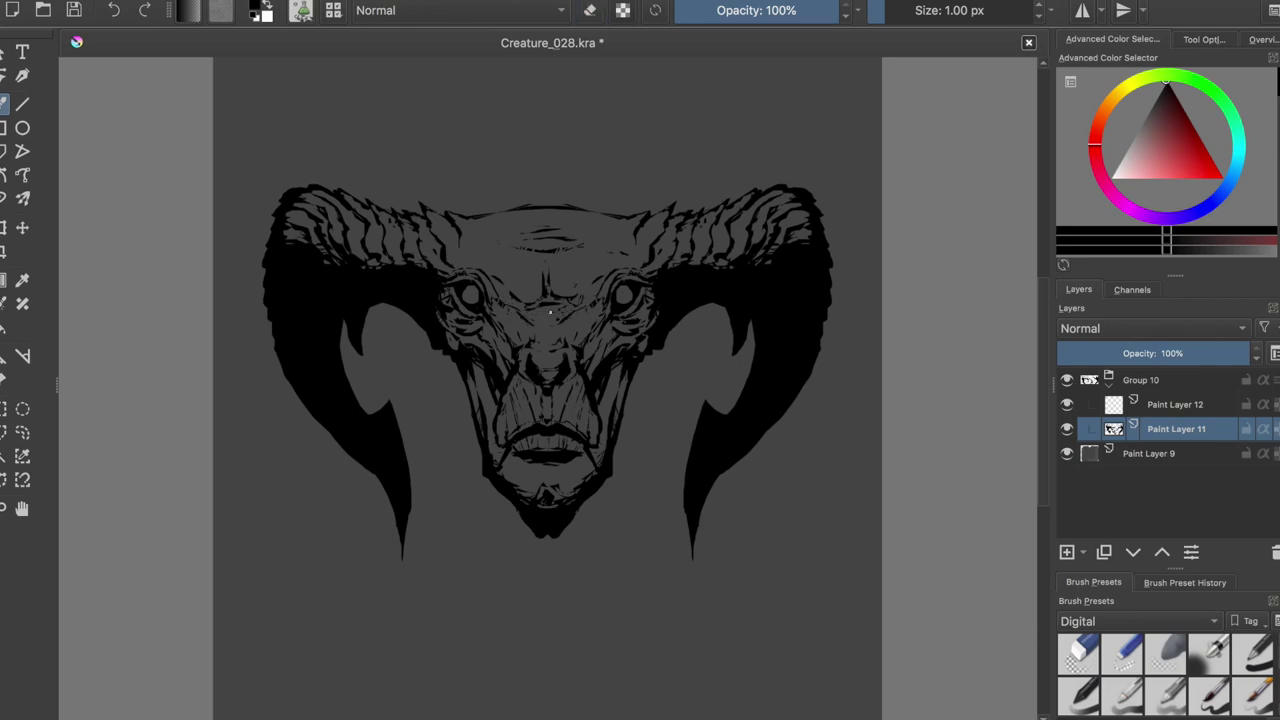
drag(522, 318, 525, 340)
drag(569, 320, 573, 330)
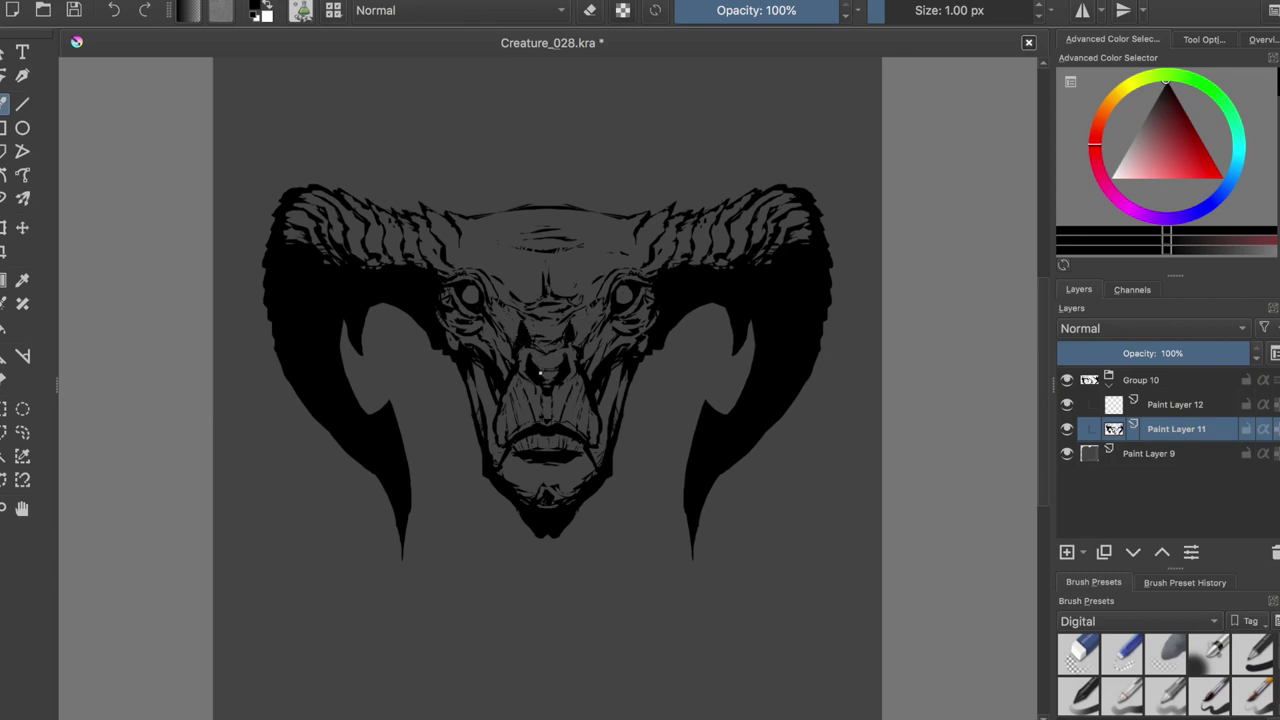
drag(500, 276, 506, 306)
drag(575, 280, 586, 296)
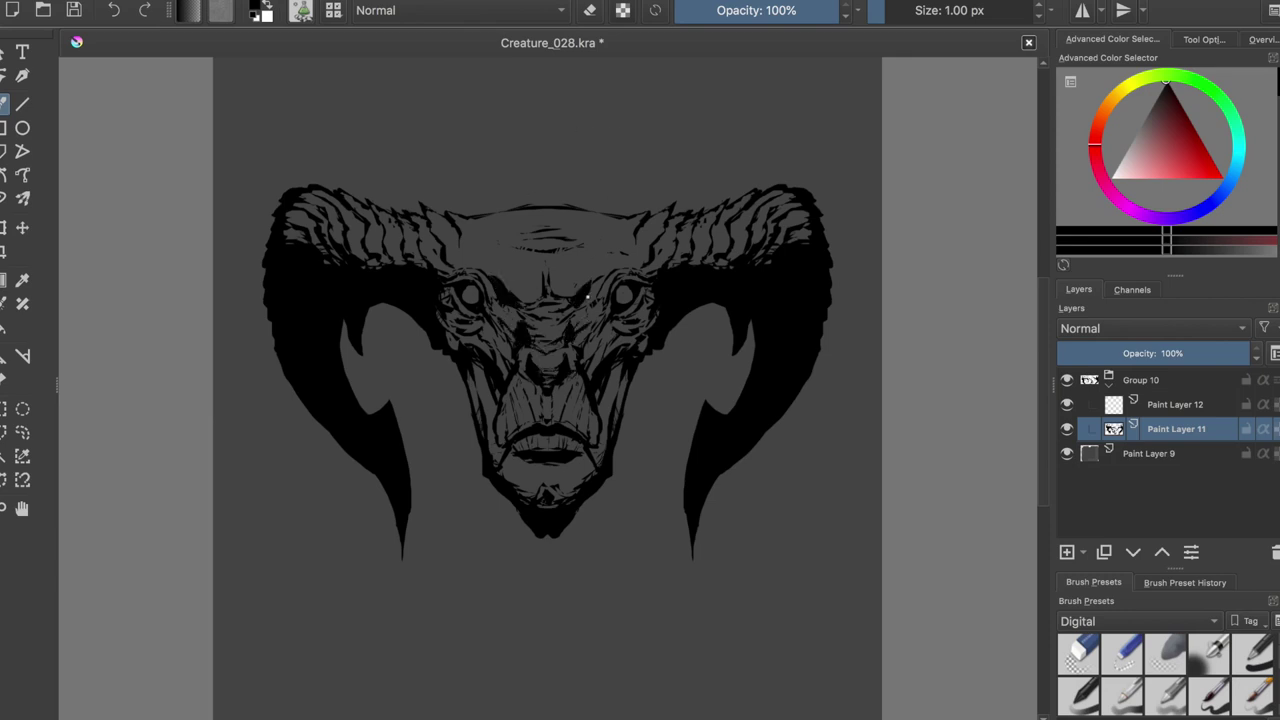
- Flip the canvas view to check the face's proportions, flip back, and save
key(e)
key(e)
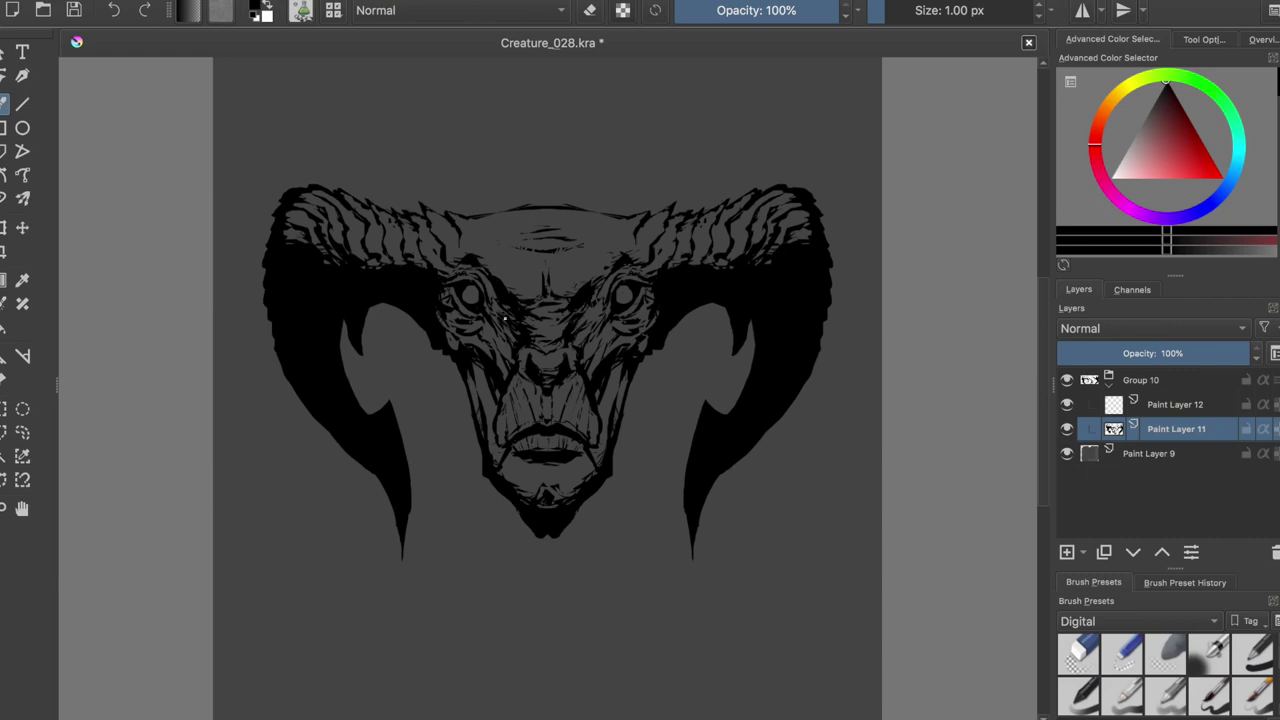
key(e)
key(m)
key(m)
key(ctrl+s)
key(e)
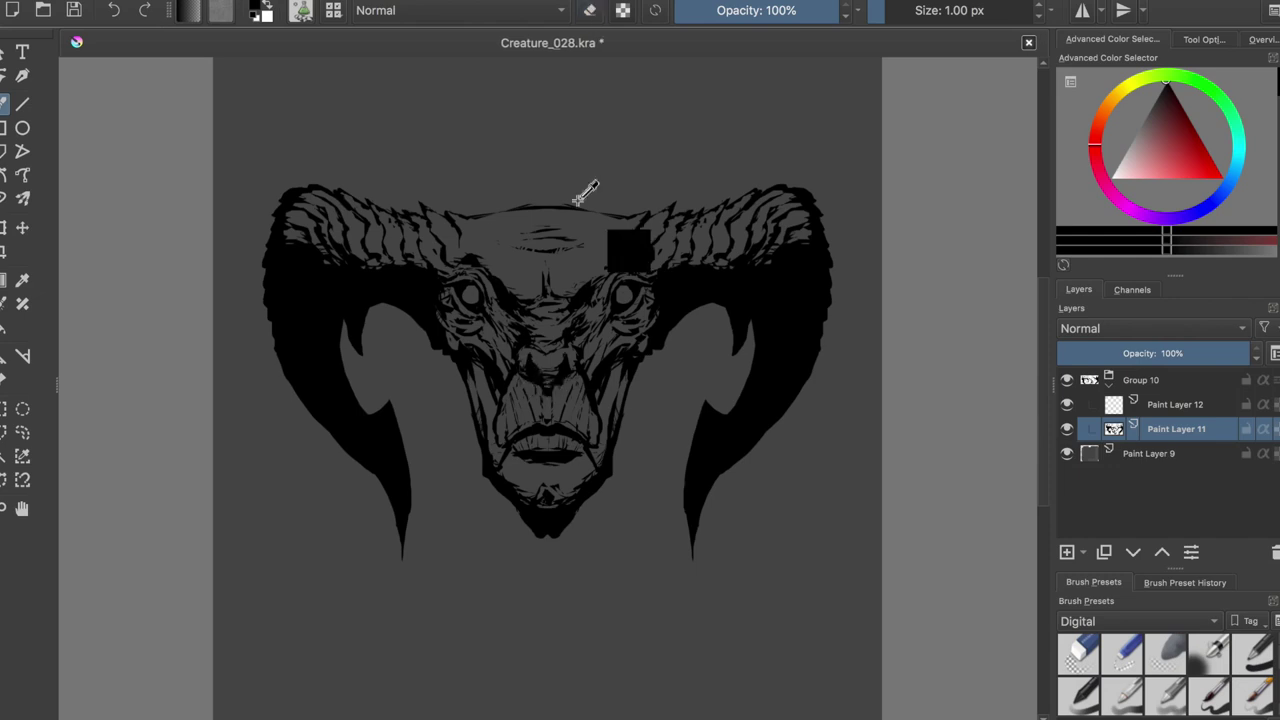
- Mirror the face strokes across the vertical centre, then turn mirroring off and save
key(e)
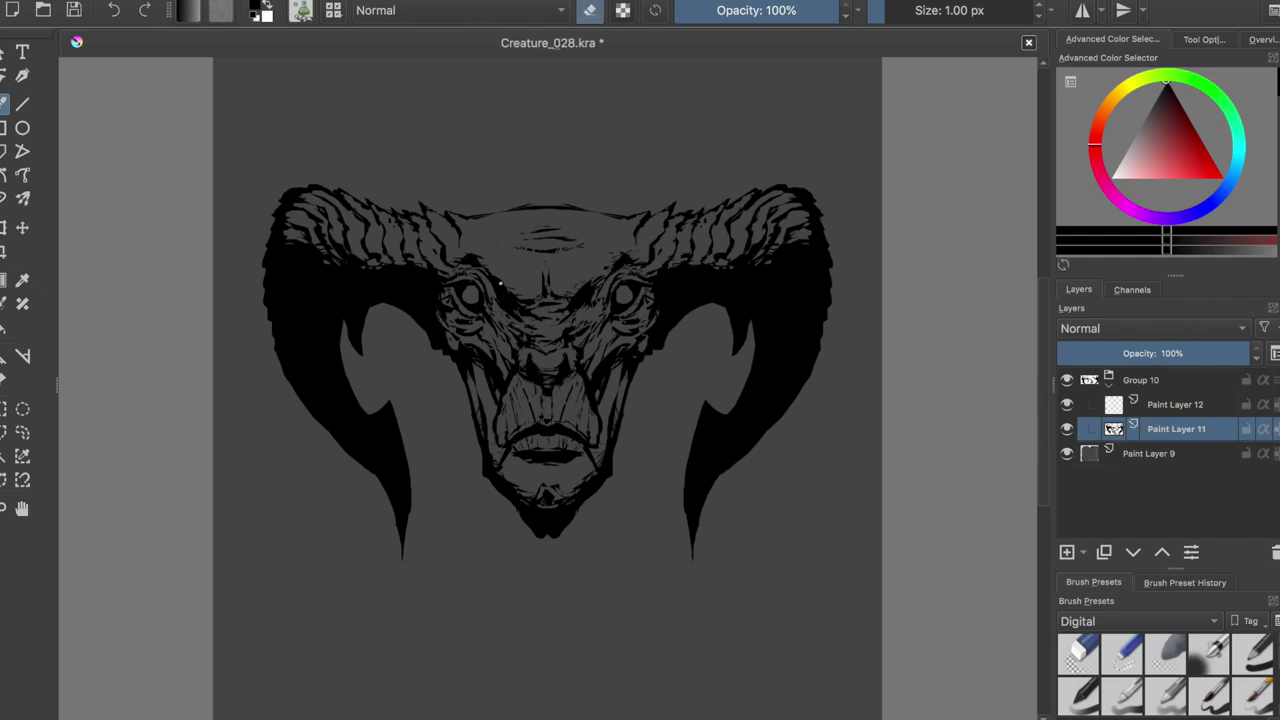
click(1082, 10)
key(e)
key(e)
key(e)
key(e)
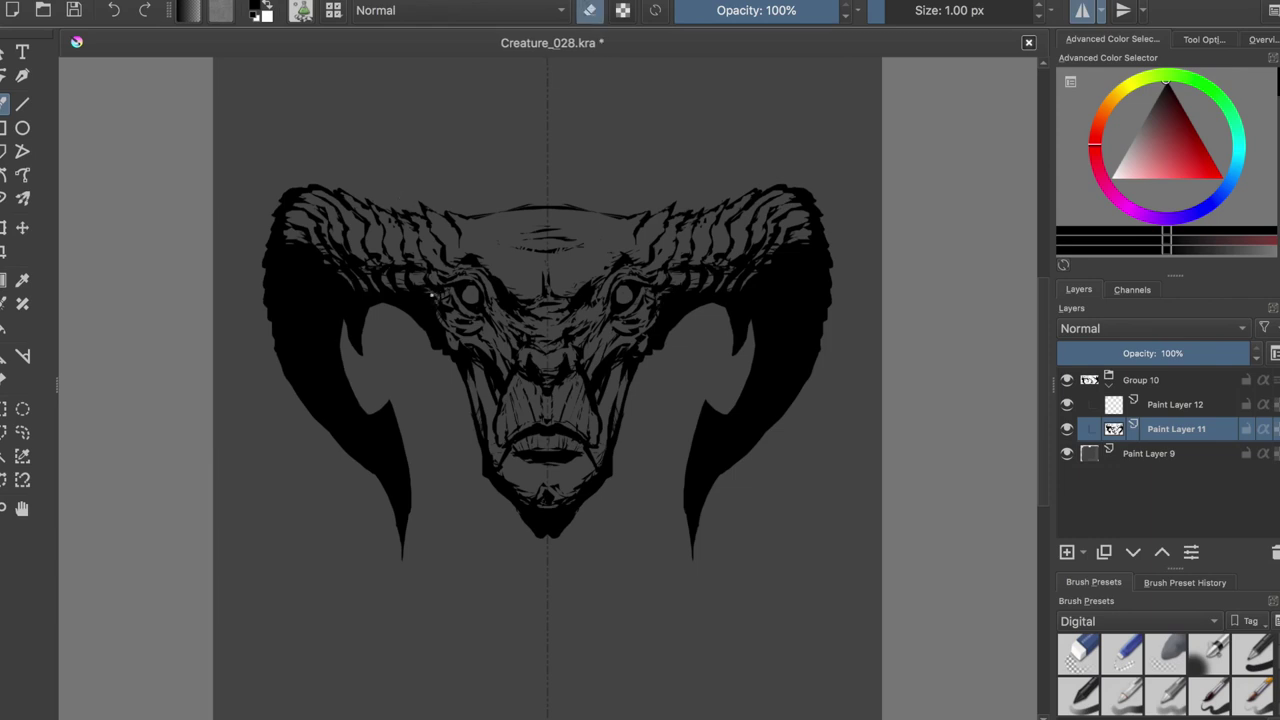
key(e)
key(e)
key(e)
key(ctrl+s)
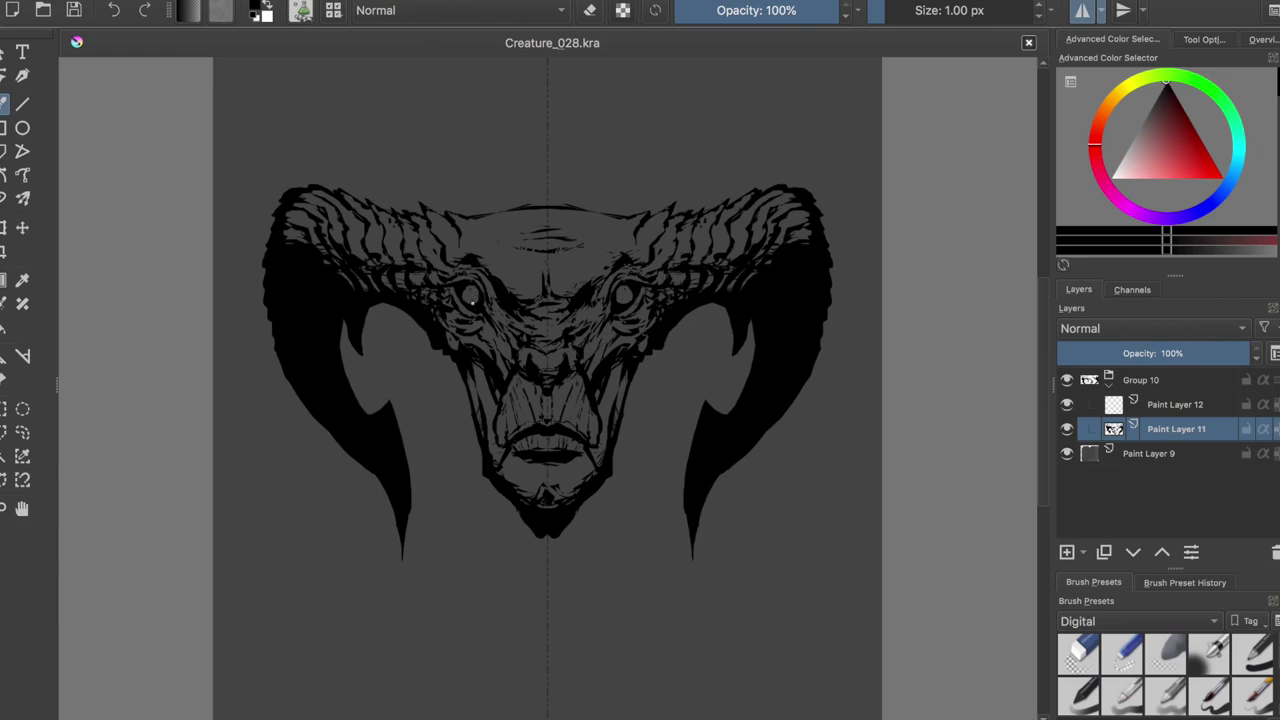
key(m)
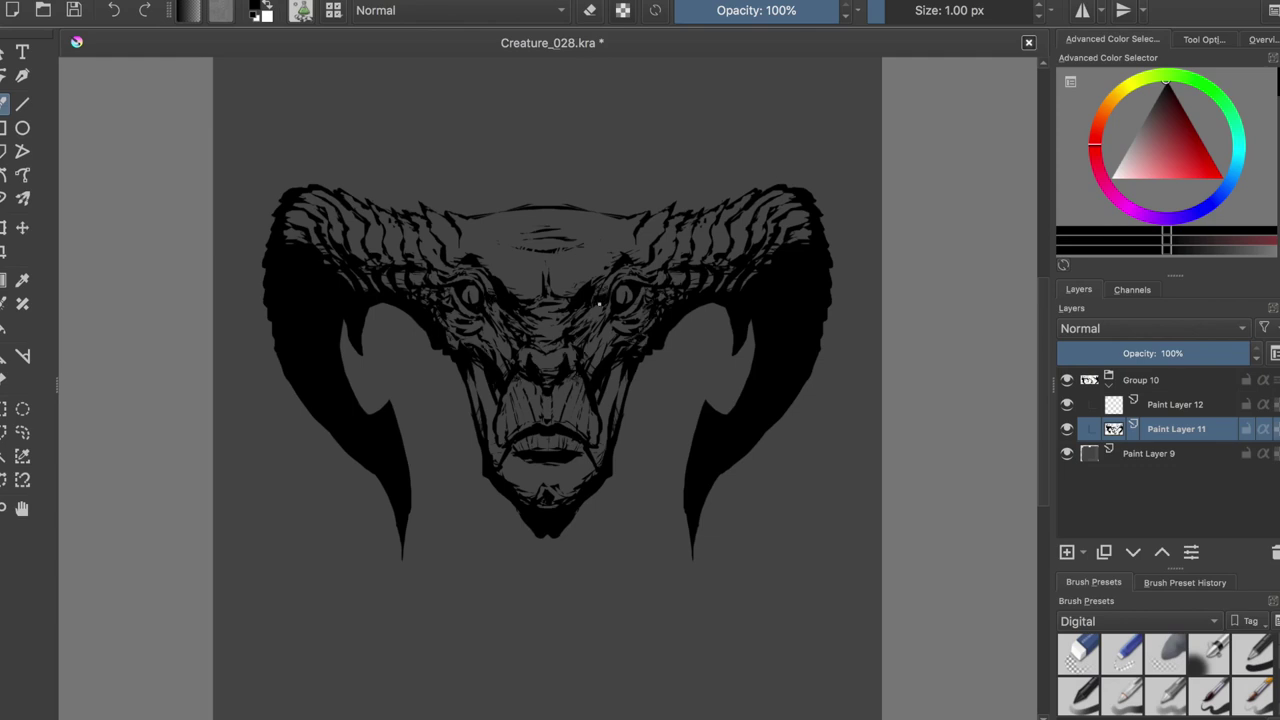
key(ctrl+s)
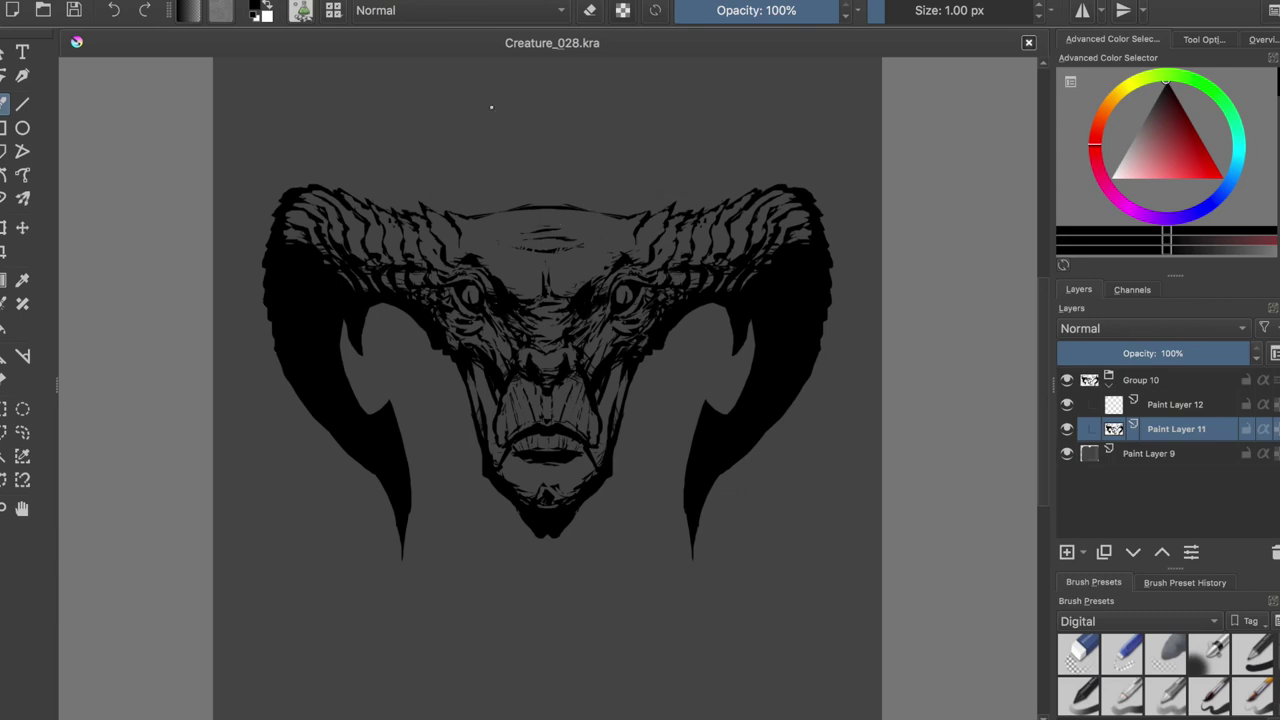
- Switch mirrored painting and the eraser on and off while refining the face, then save
key(e)
click(1082, 10)
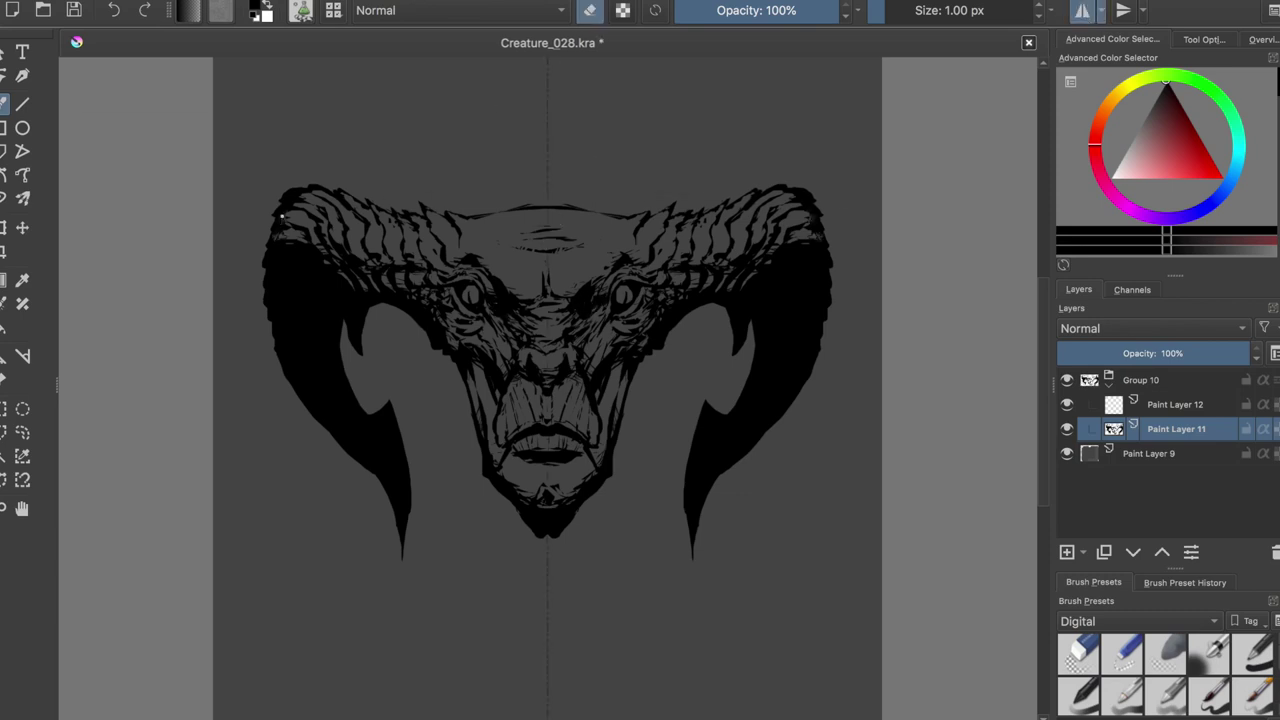
key(e)
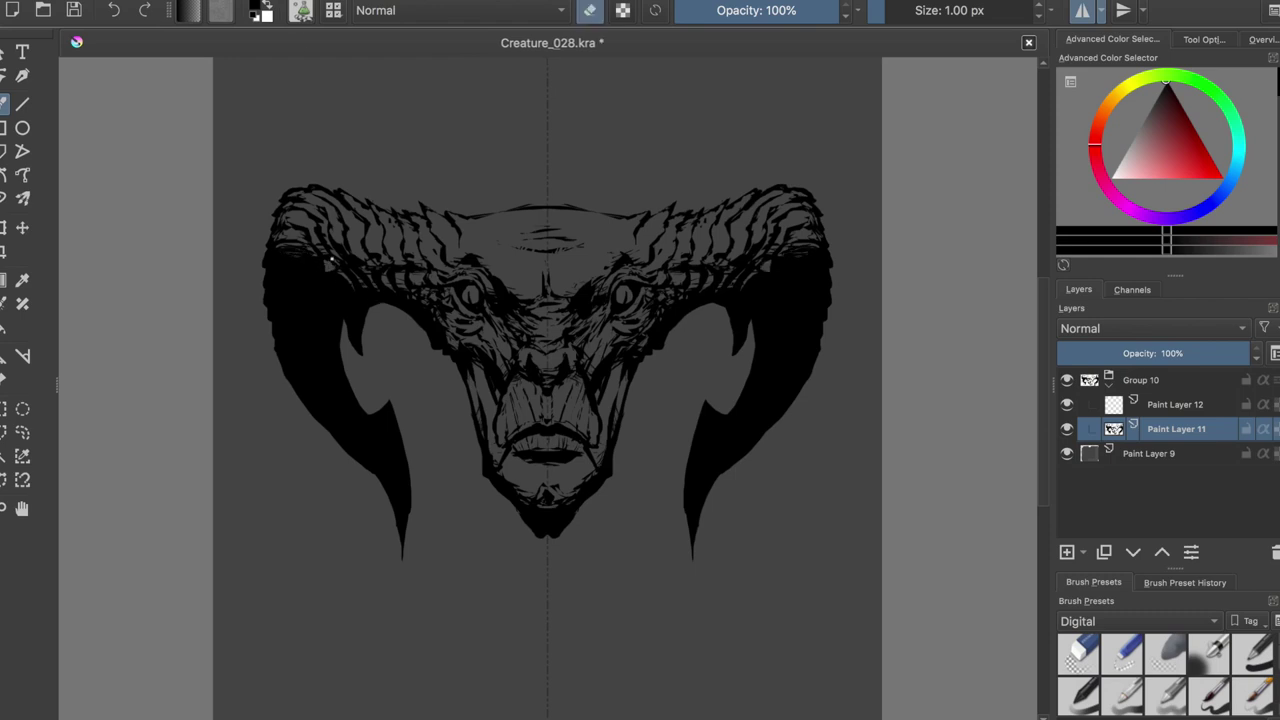
click(1082, 10)
key(e)
key(e)
key(e)
key(e)
key(e)
key(e)
key(e)
key(e)
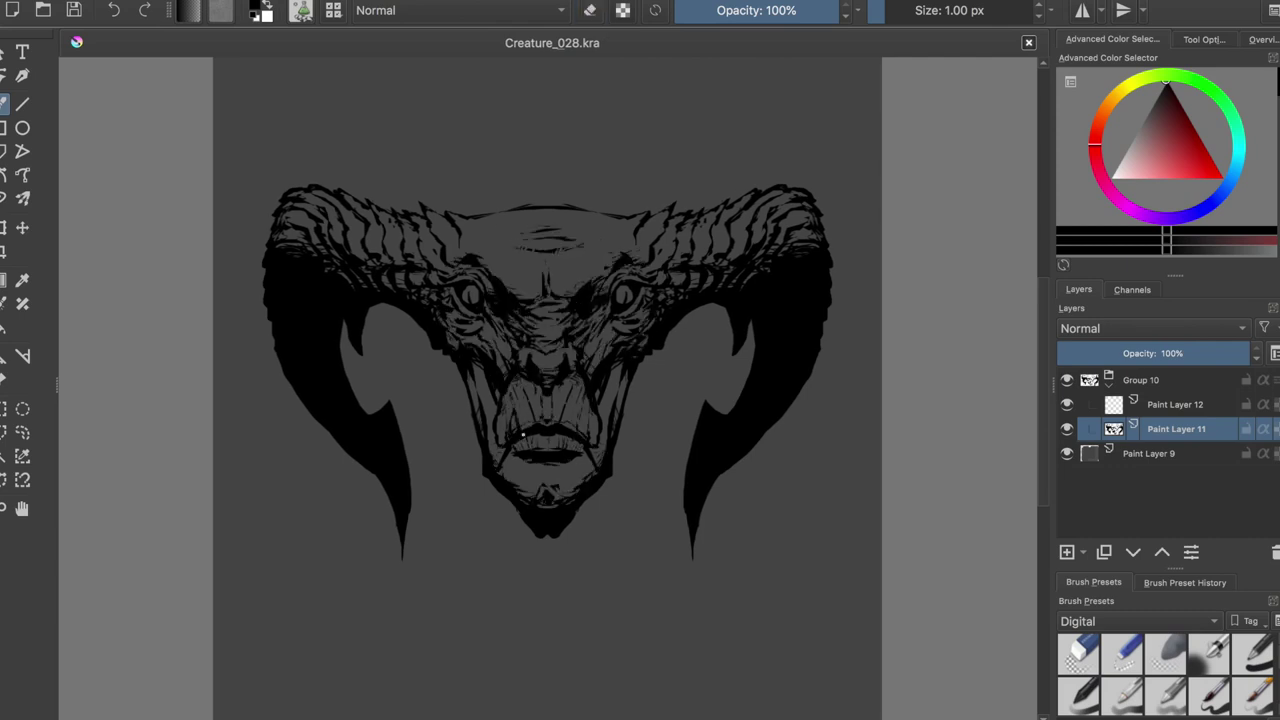
key(e)
key(e)
key(e)
key(e)
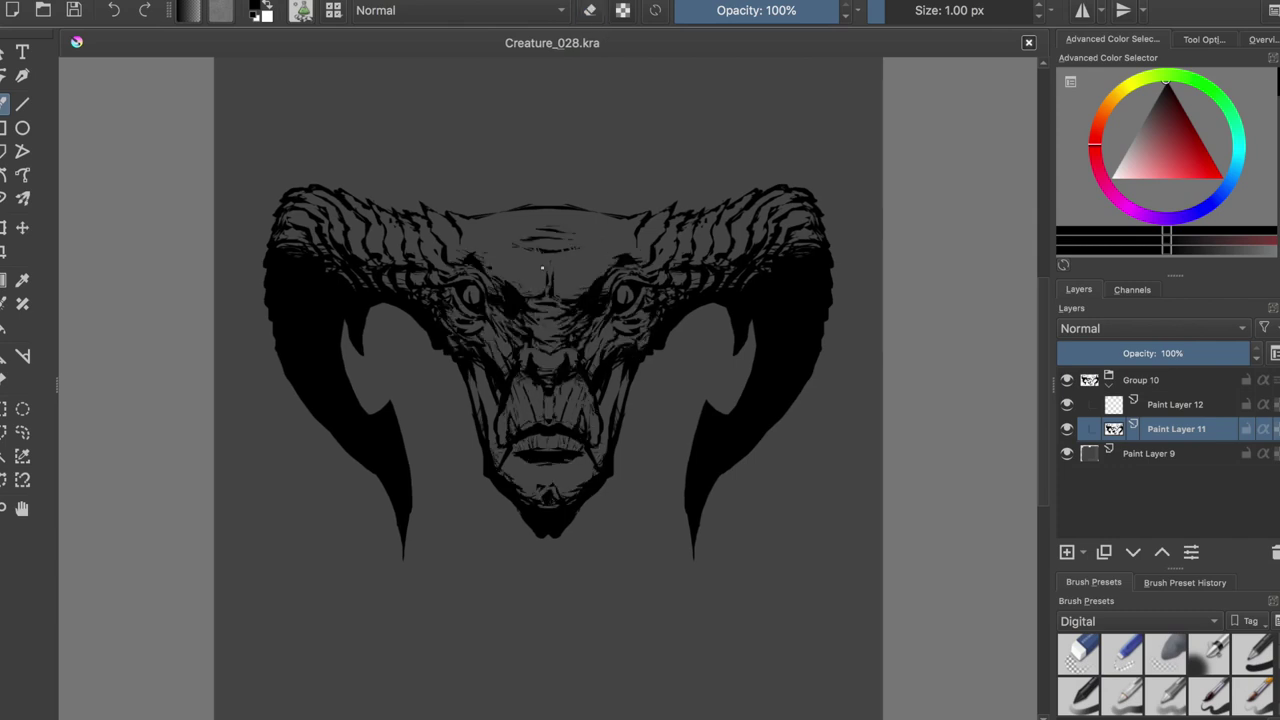
key(e)
- With mirroring on, add a small mark near the mouth, save, and turn mirroring off
key(e)
key(e)
key(e)
key(e)
key(e)
key(e)
key(ctrl+s)
key(e)
key(m)
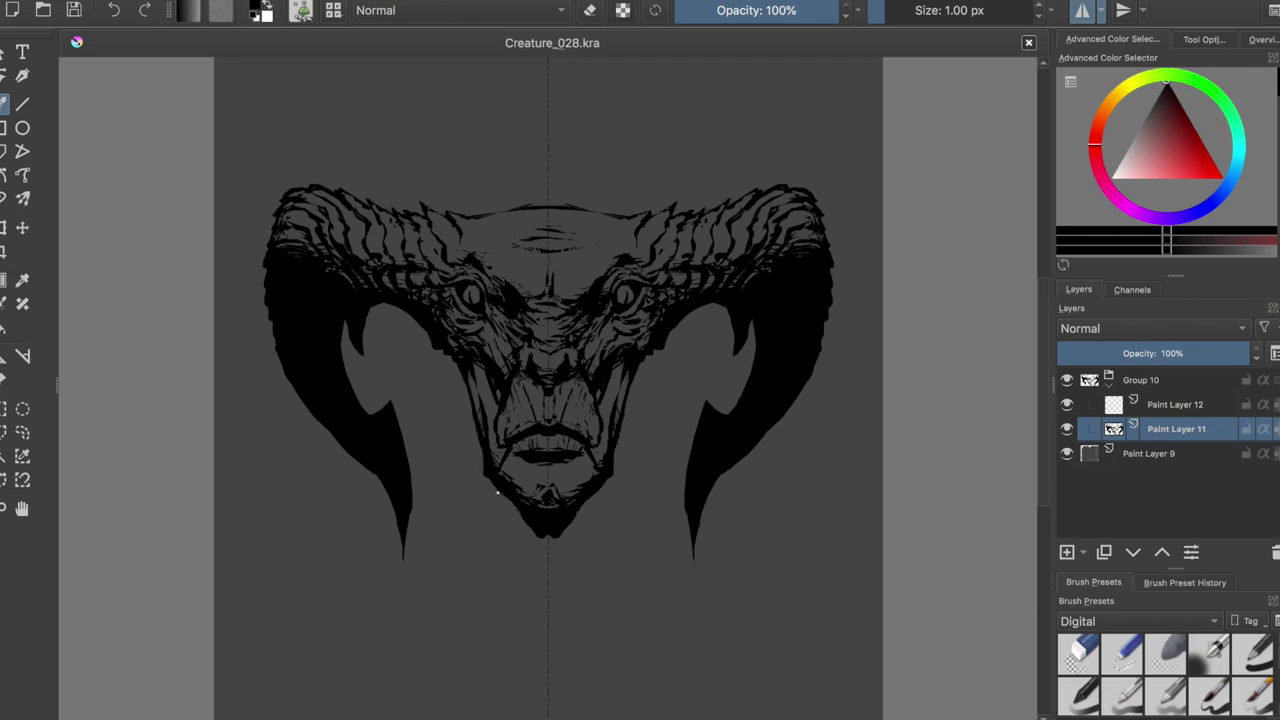
click(526, 451)
key(ctrl+s)
click(609, 402)
key(m)
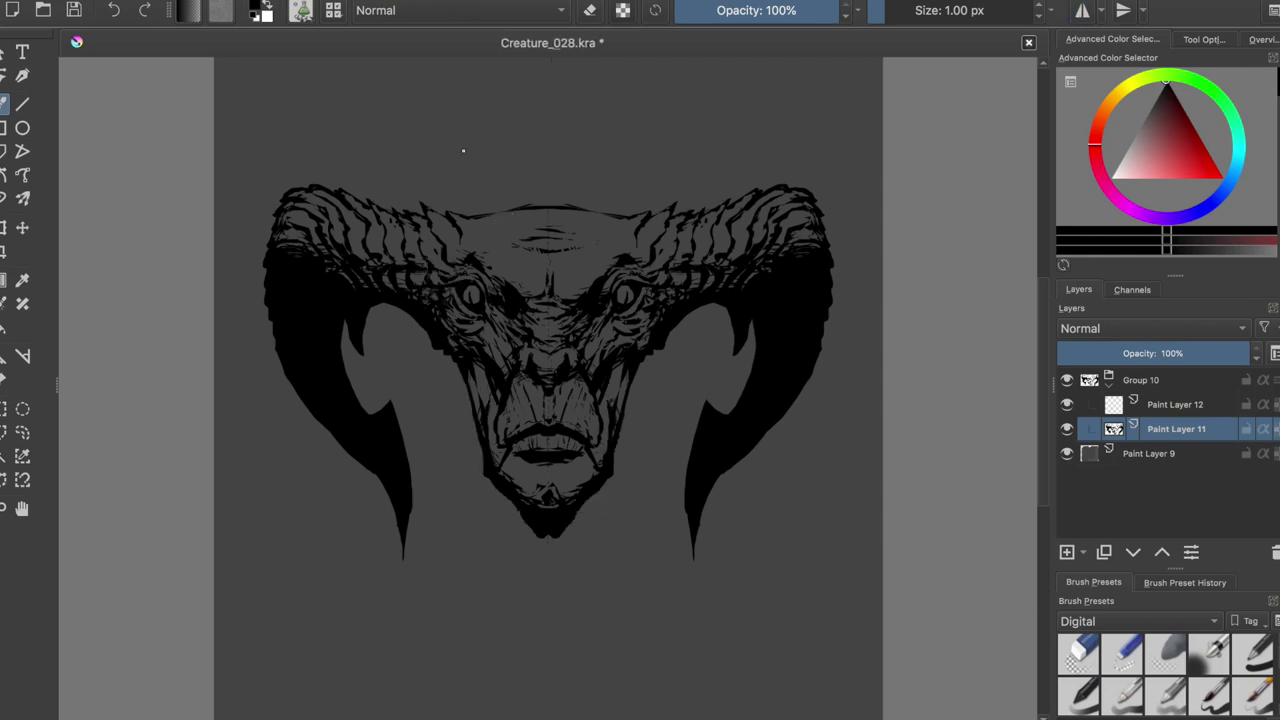
- Try darkening the mouth, lower lip and forehead, undoing the heavy strokes
key(e)
key(e)
mouse_move(512, 455)
mouse_down()
mouse_move(585, 462)
mouse_move(578, 474)
mouse_move(548, 465)
mouse_up()
key(ctrl+z)
key(e)
key(m)
key(m)
key(e)
drag(518, 250, 528, 300)
key(ctrl+z)
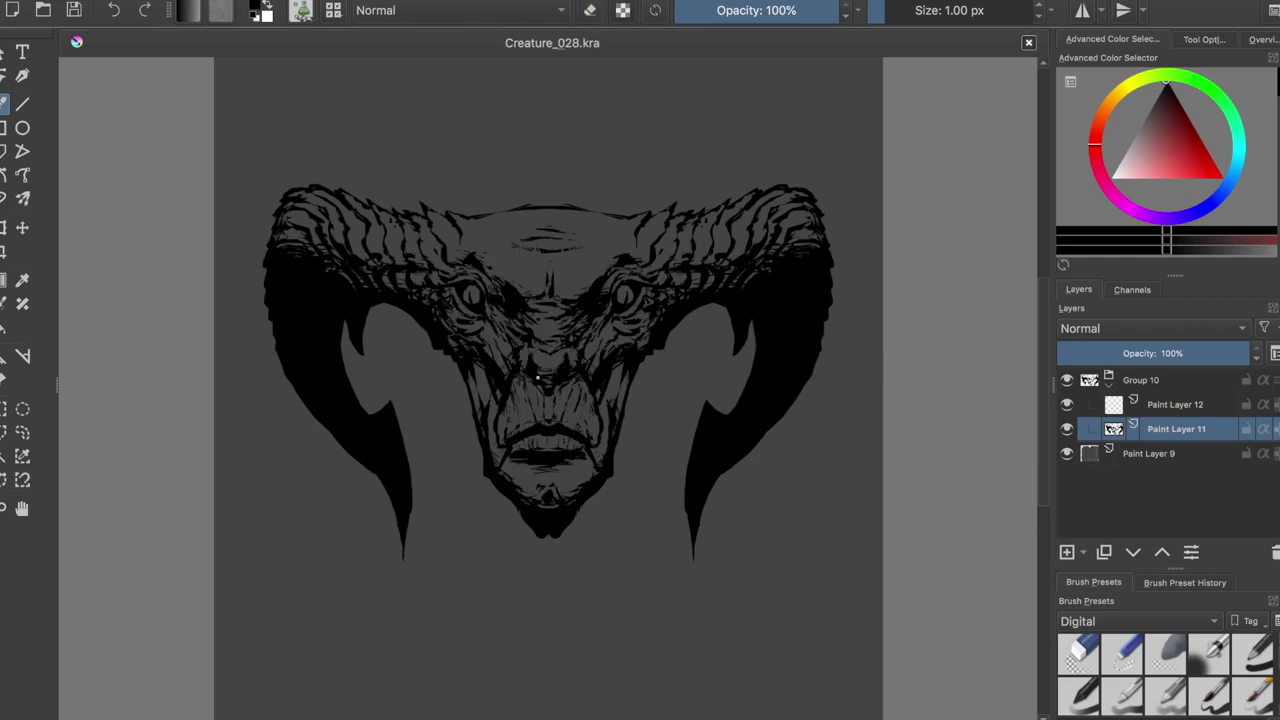
- Save the face-detail texture pass
key(e)
key(e)
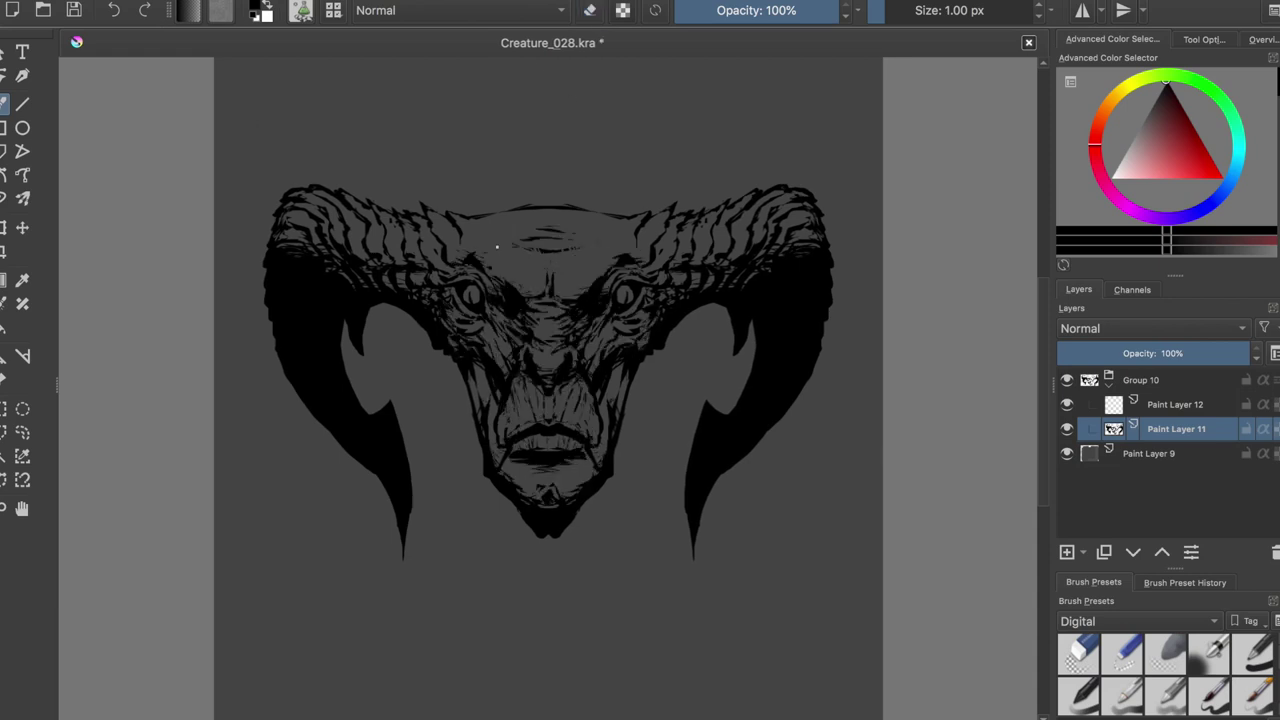
key(e)
key(e)
key(ctrl+s)
click(1082, 10)
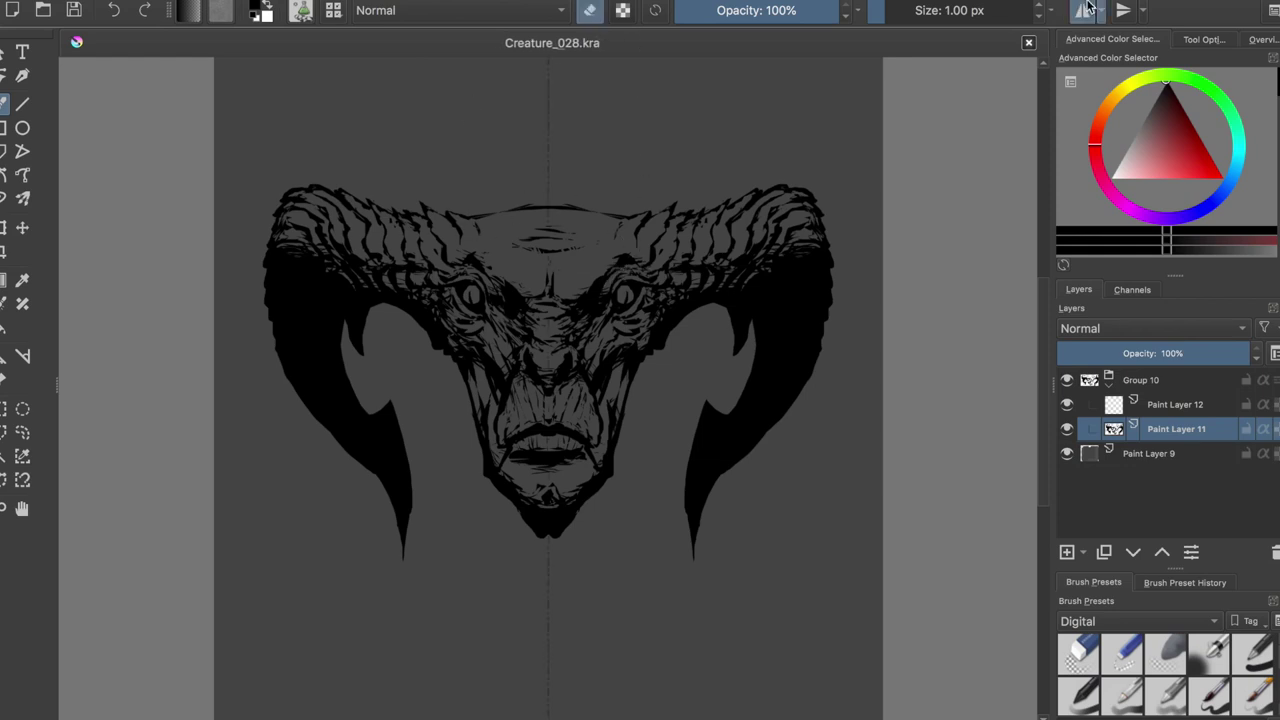
- Try mirrored jaw strokes and a line across the brow, undoing both
drag(466, 412, 484, 474)
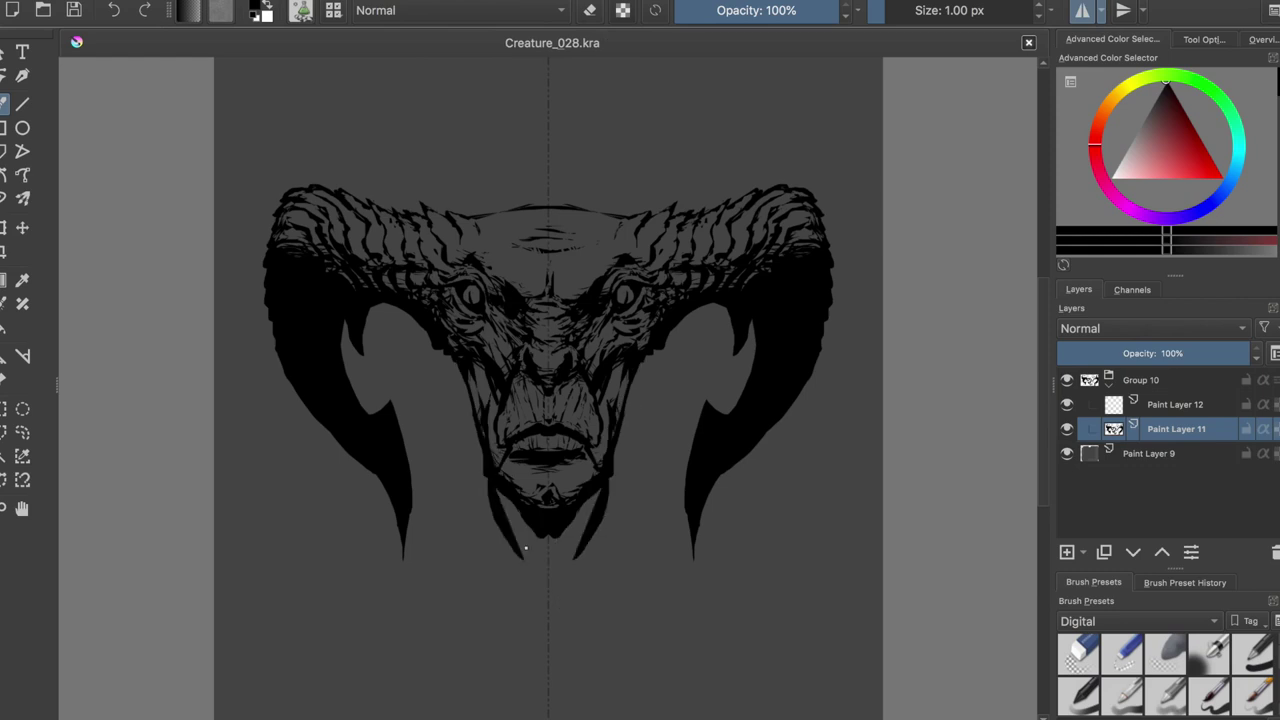
key(ctrl+z)
drag(470, 212, 604, 210)
key(e)
key(e)
- Extend the chin downward with dark beard strokes, then erase and thin them
key(e)
key(ctrl+z)
key(e)
mouse_move(480, 400)
mouse_down()
mouse_move(500, 520)
mouse_move(516, 510)
mouse_move(546, 552)
mouse_up()
key(e)
mouse_move(478, 416)
mouse_down()
mouse_move(480, 452)
mouse_move(540, 524)
mouse_move(528, 504)
mouse_up()
key(e)
mouse_move(466, 356)
mouse_down()
mouse_move(450, 412)
mouse_move(487, 335)
mouse_up()
key(e)
key(e)
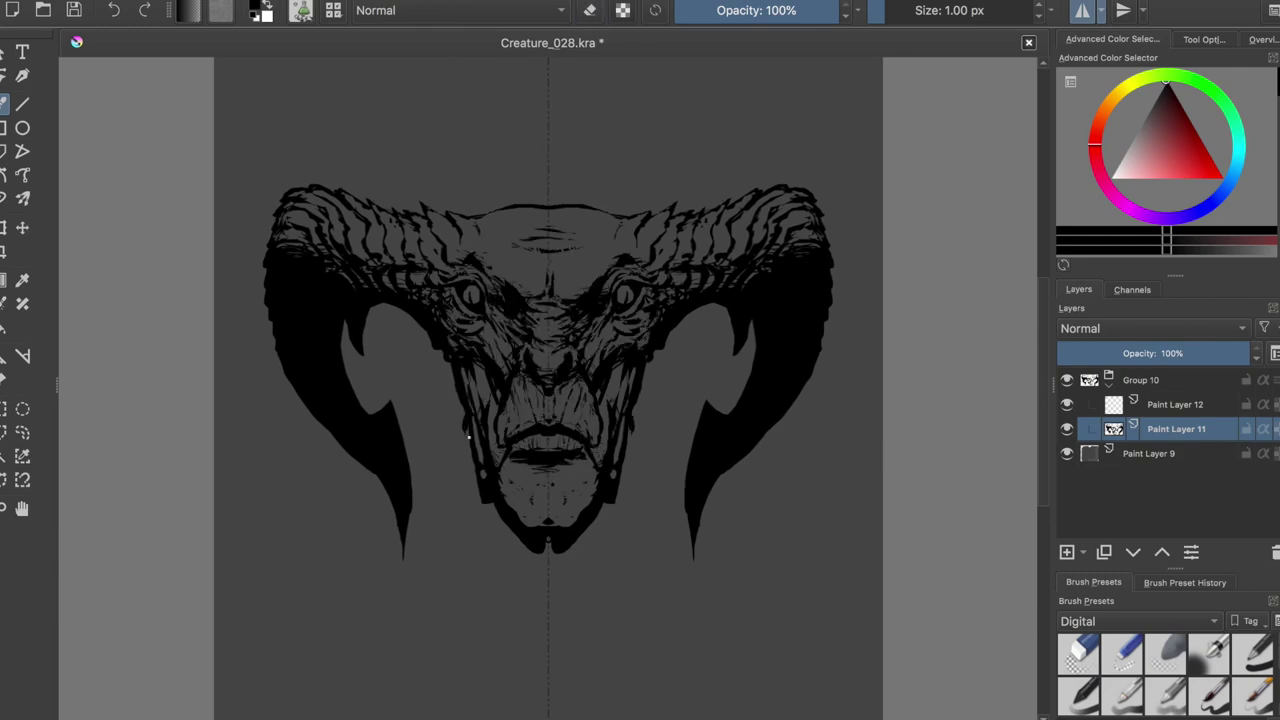
- Paint dark strokes across the chin, switching mirror mode and the eraser as needed
key(e)
key(e)
mouse_move(516, 512)
mouse_down()
mouse_move(560, 540)
mouse_move(540, 566)
mouse_move(548, 530)
mouse_move(530, 530)
mouse_move(578, 511)
mouse_move(548, 482)
mouse_move(530, 526)
mouse_move(596, 514)
mouse_up()
key(m)
key(e)
key(e)
key(e)
key(m)
key(e)
key(e)
key(e)
key(e)
key(e)
key(m)
key(e)
key(e)
key(e)
key(e)
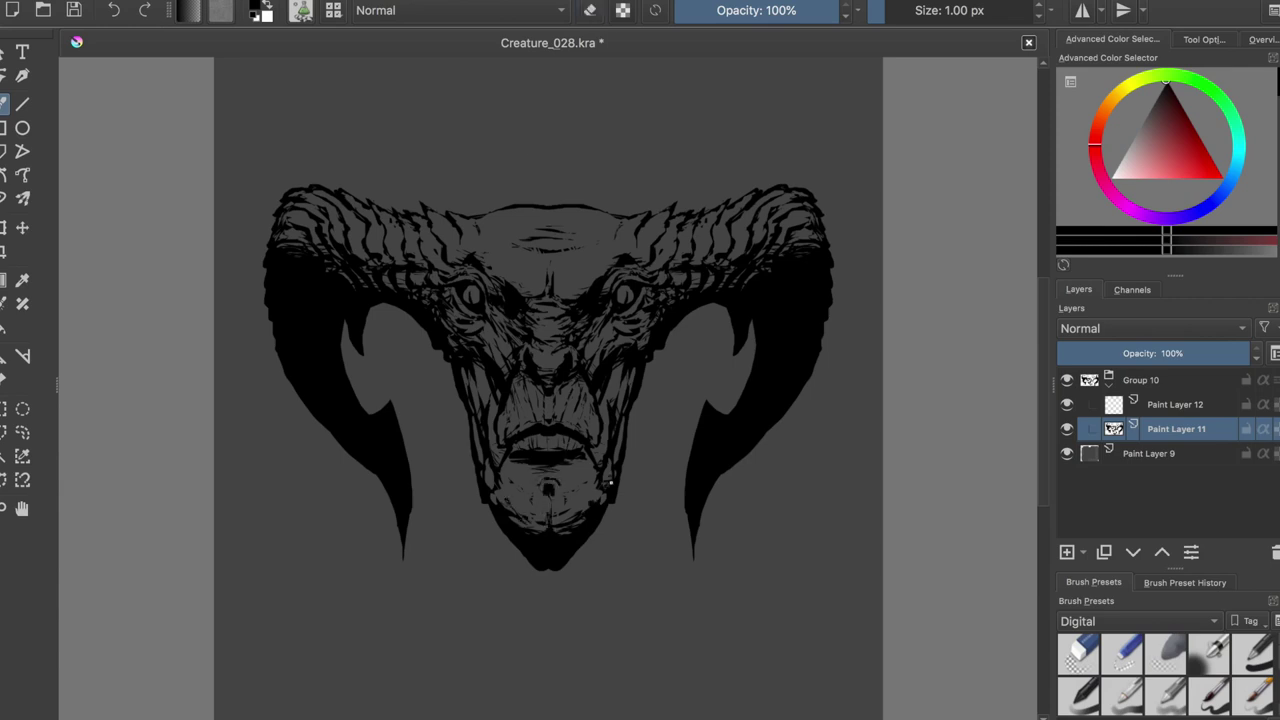
mouse_move(498, 486)
mouse_down()
mouse_move(510, 510)
mouse_move(542, 482)
mouse_move(596, 500)
mouse_move(545, 490)
mouse_move(546, 518)
mouse_move(570, 494)
mouse_move(578, 512)
mouse_up()
key(e)
key(e)
key(e)
key(e)
- With mirroring on, draw a pointed chin tip and jagged strokes at both chin sides
key(shift+m)
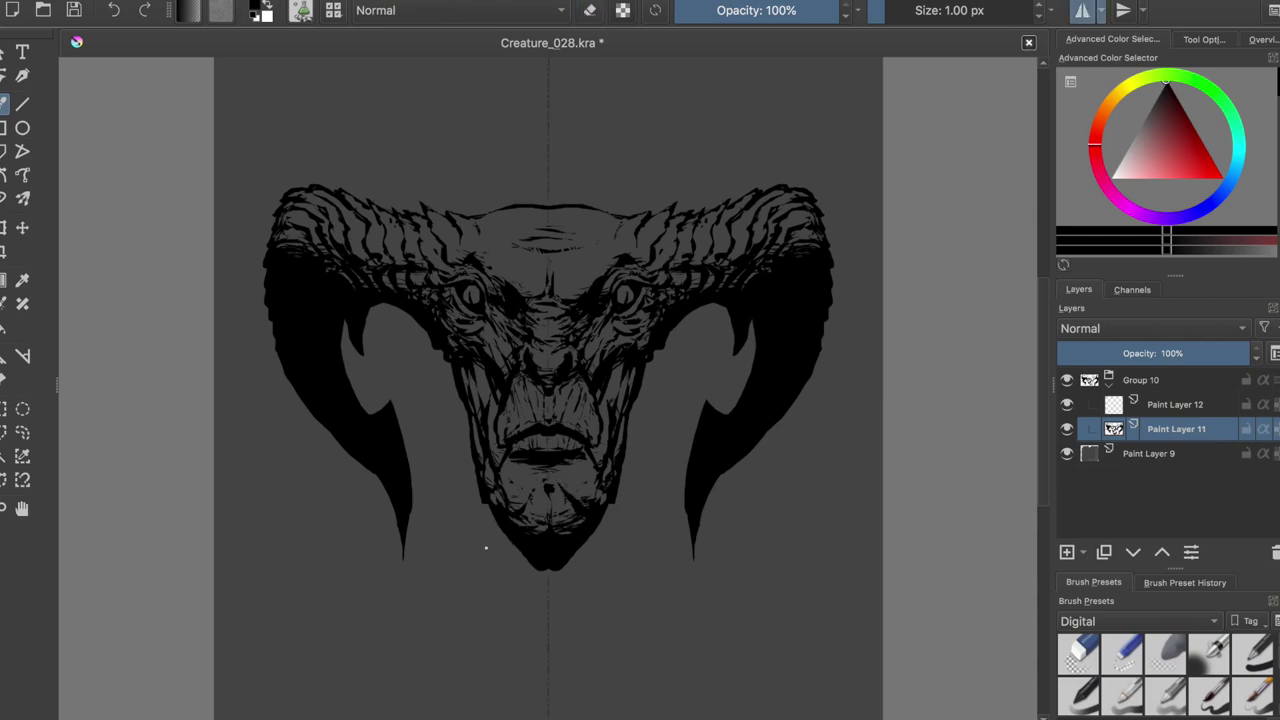
drag(490, 508, 528, 560)
key(ctrl+z)
drag(492, 506, 540, 592)
key(ctrl+z)
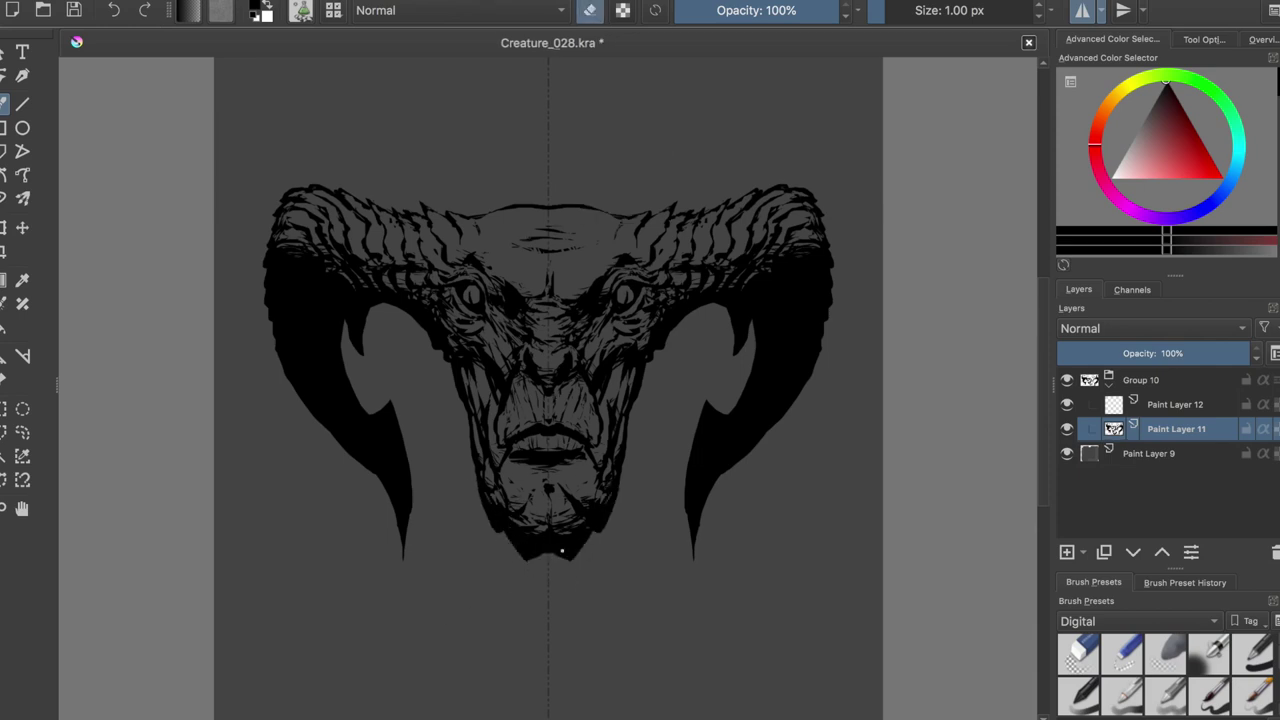
key(ctrl+z)
drag(521, 537, 545, 577)
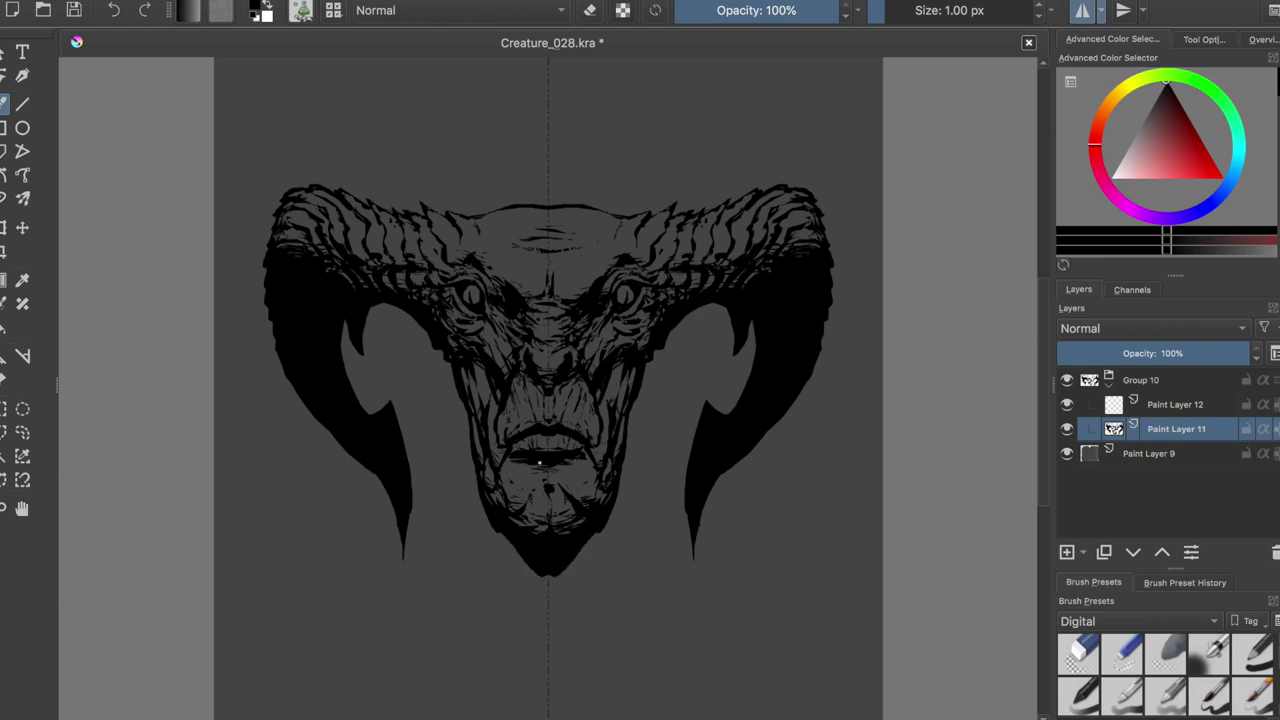
drag(480, 500, 502, 530)
- Erase part of the mirrored chin strokes, undo the last stroke, and save
key(e)
drag(482, 500, 528, 568)
key(e)
key(ctrl+z)
key(e)
key(e)
- Erase small strokes at the chin sides and add a dark stroke on the chin
key(e)
key(ctrl+z)
key(e)
key(ctrl+s)
key(ctrl+z)
mouse_move(454, 503)
mouse_down()
mouse_move(476, 480)
mouse_move(476, 497)
mouse_move(545, 540)
mouse_up()
key(e)
- Remove the new chin stroke and adjust the small ink marks near the mouth
key(e)
key(e)
key(e)
key(ctrl+s)
key(e)
key(e)
drag(599, 498, 592, 540)
key(e)
key(e)
mouse_move(557, 480)
mouse_down()
mouse_move(595, 530)
mouse_move(556, 500)
mouse_up()
key(e)
key(e)
key(e)
drag(518, 460, 504, 467)
key(e)
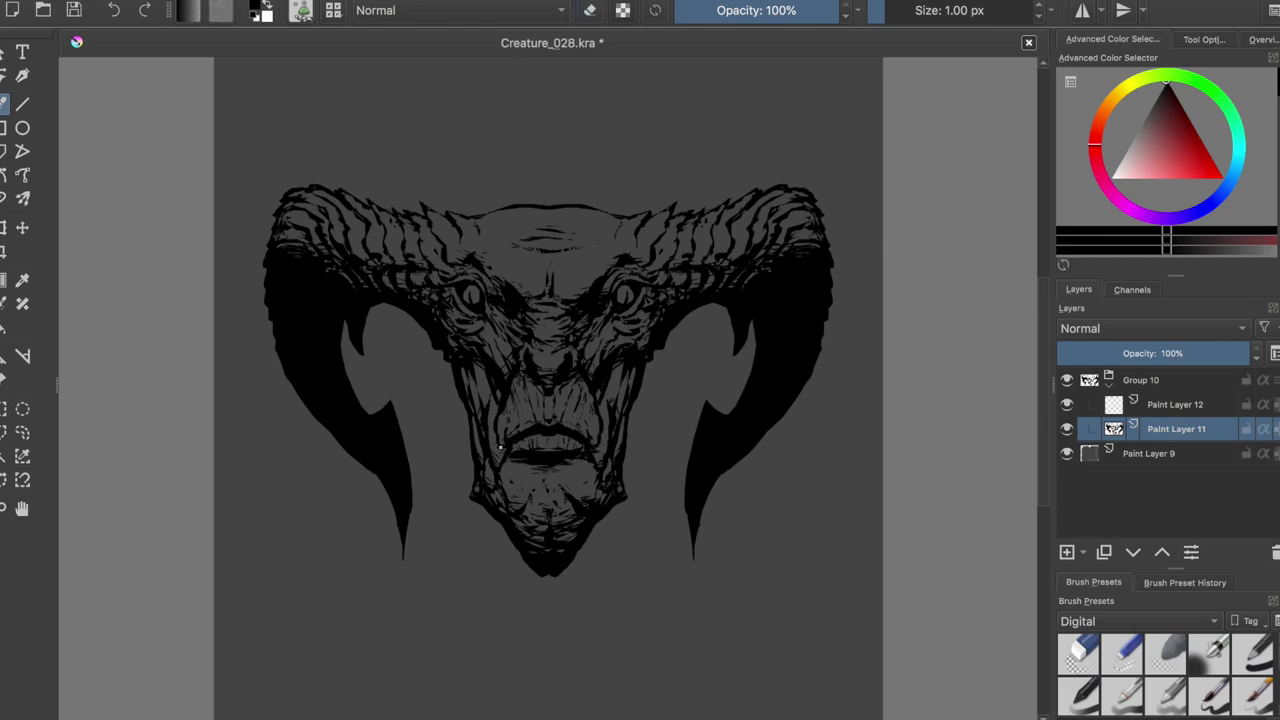
key(e)
- Add small dark marks around the eyes, save, and toggle horizontal mirroring on and off
key(e)
drag(652, 340, 637, 326)
key(e)
key(ctrl+s)
key(shift+m)
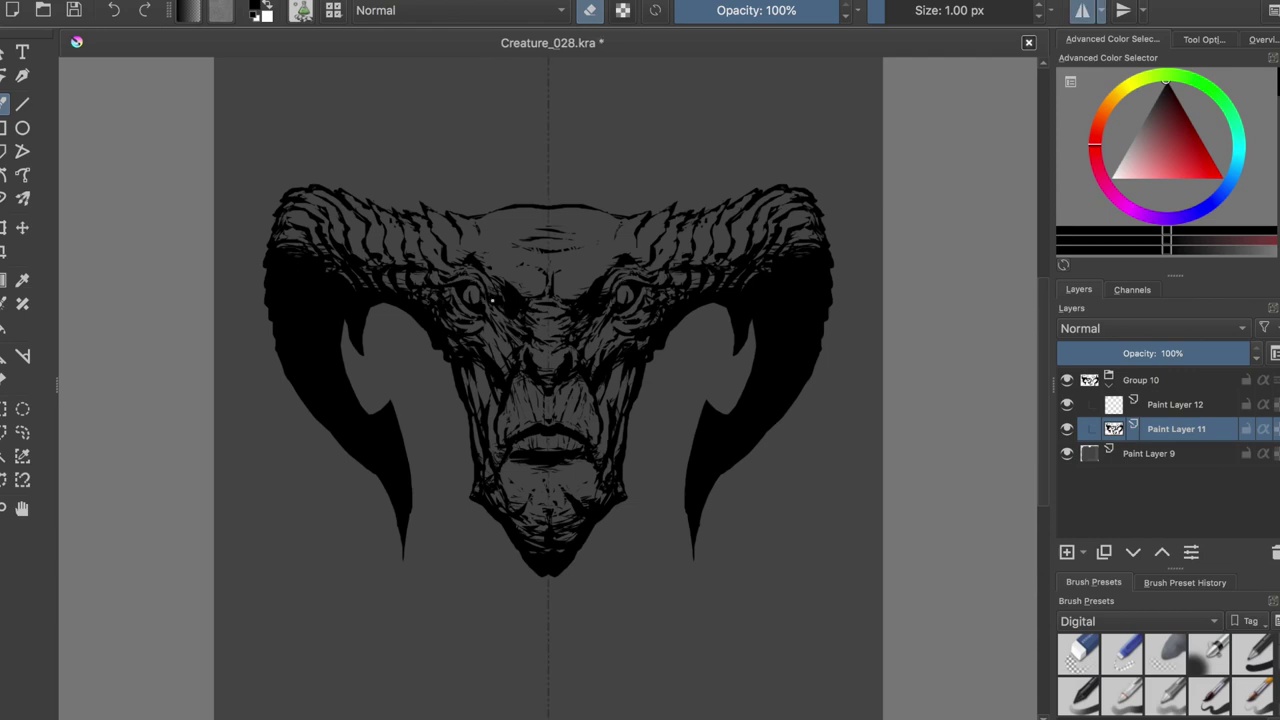
key(e)
key(shift+m)
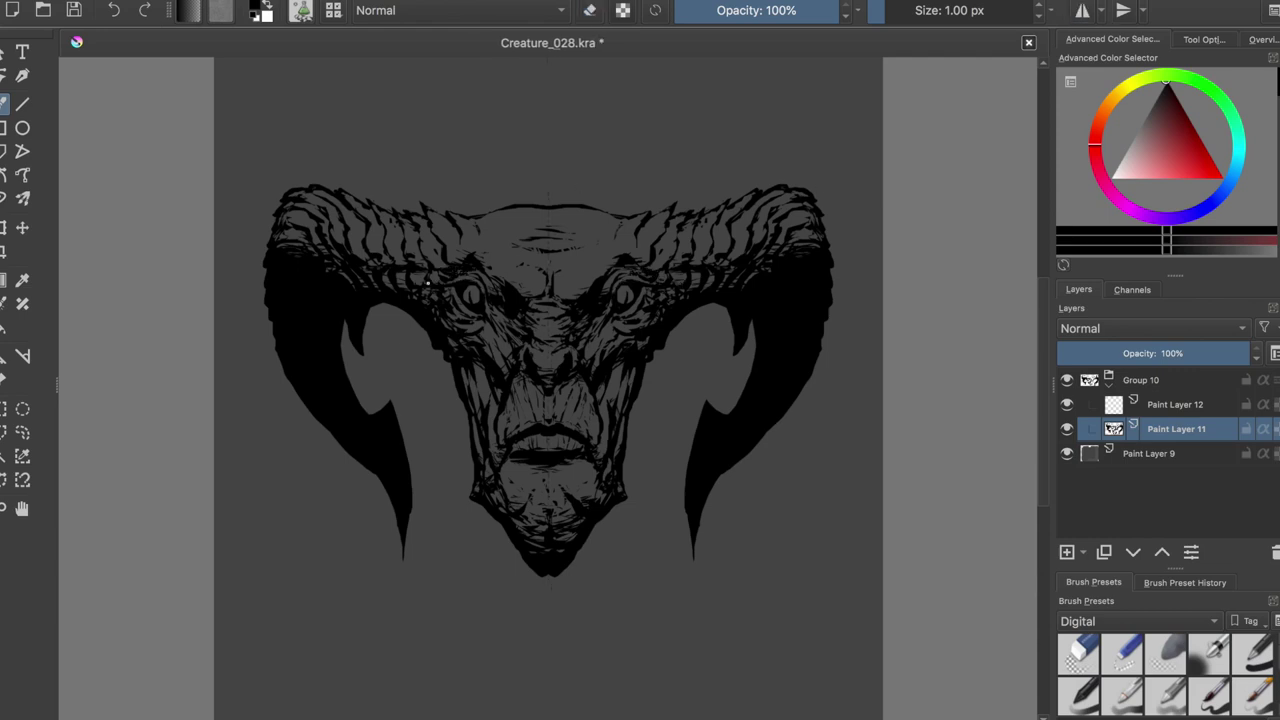
key(e)
key(e)
key(e)
key(e)
key(e)
key(e)
key(e)
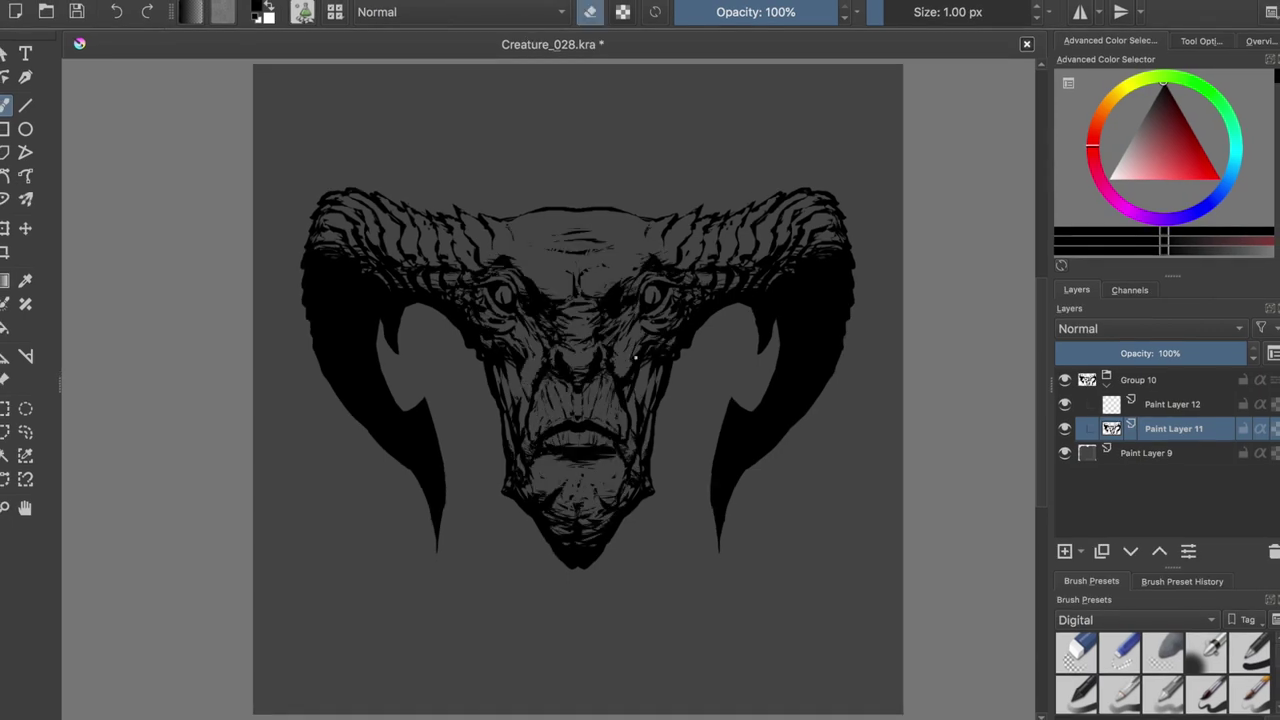
- Save, then erase the ink lines beside the mouth
key(e)
key(e)
key(e)
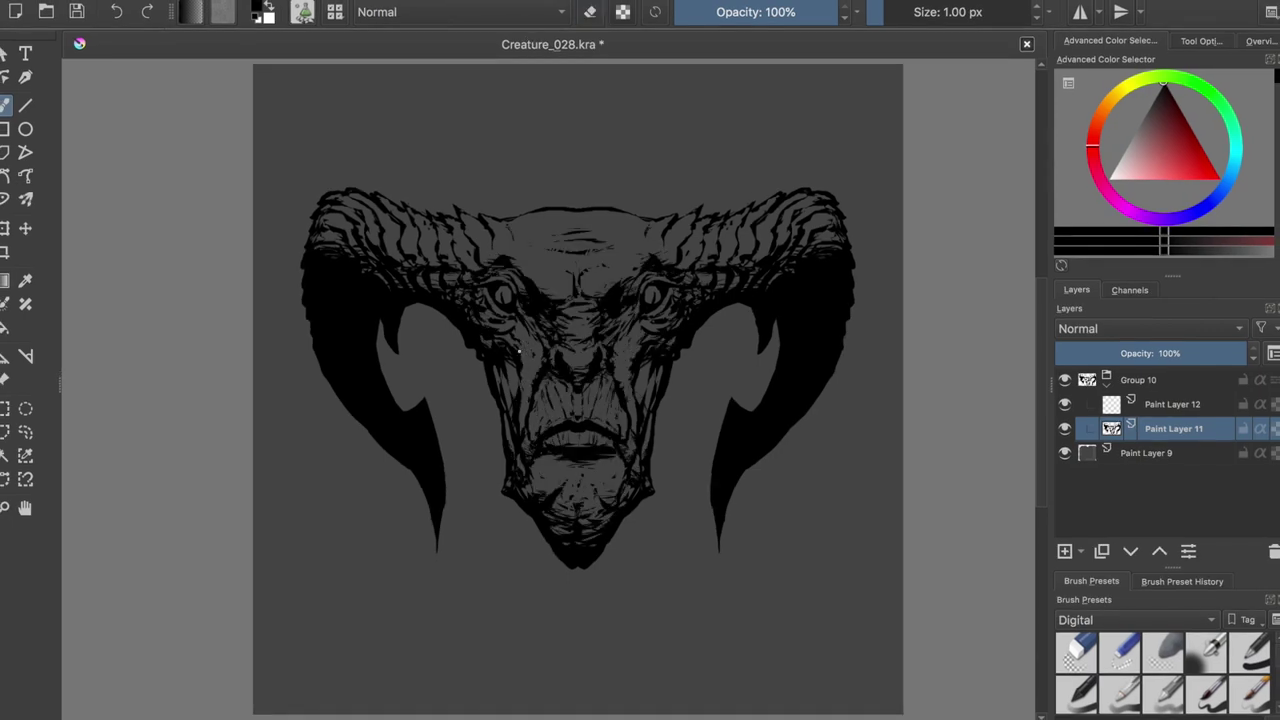
key(e)
key(e)
key(e)
key(e)
key(e)
key(ctrl+s)
drag(525, 432, 530, 456)
key(e)
key(e)
key(e)
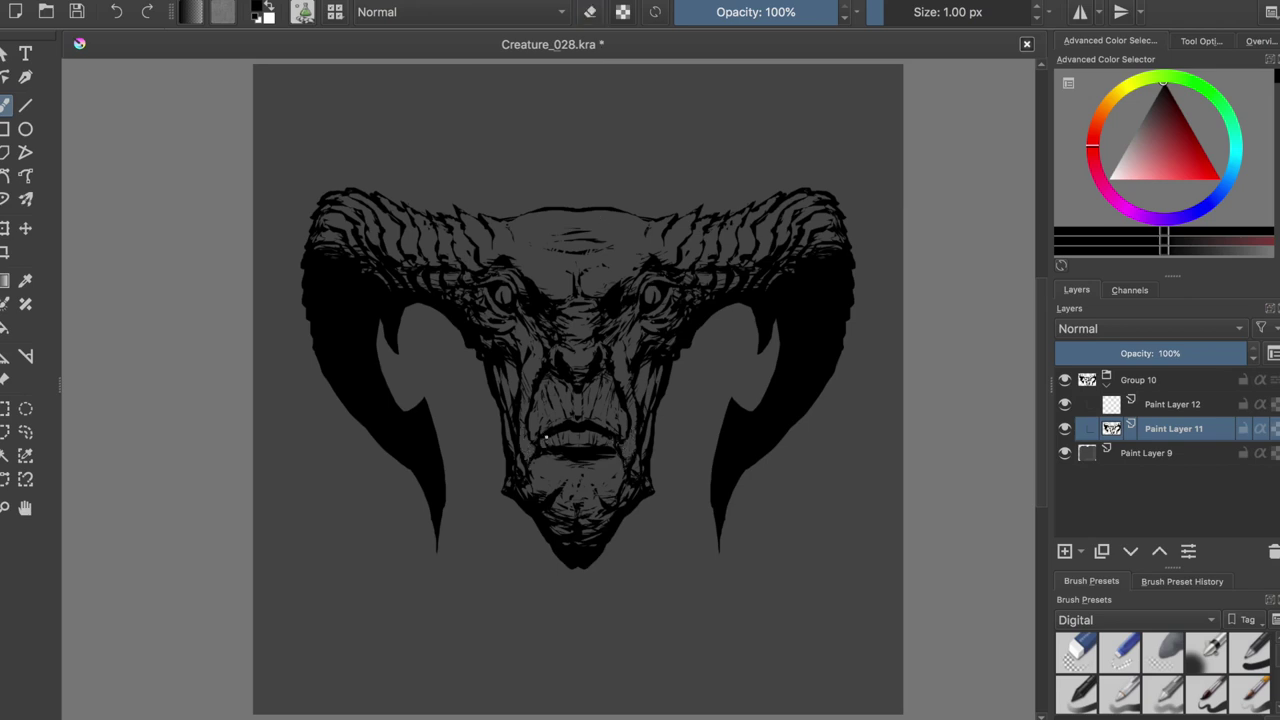
key(e)
key(e)
key(e)
key(e)
key(e)
key(e)
key(e)
key(e)
- Paint small dark marks on the chin, undo one, and flip the view to check balance
drag(540, 478, 536, 486)
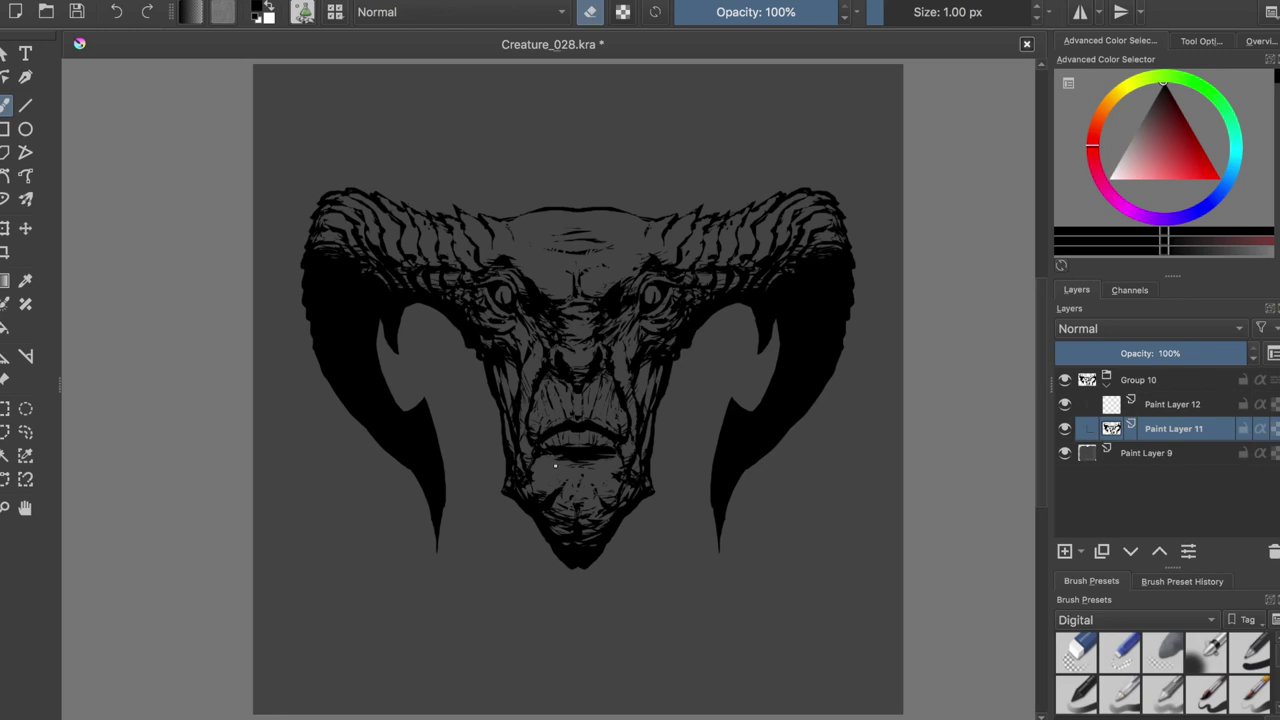
mouse_move(566, 456)
mouse_down()
mouse_move(550, 478)
mouse_move(600, 472)
mouse_up()
key(ctrl+z)
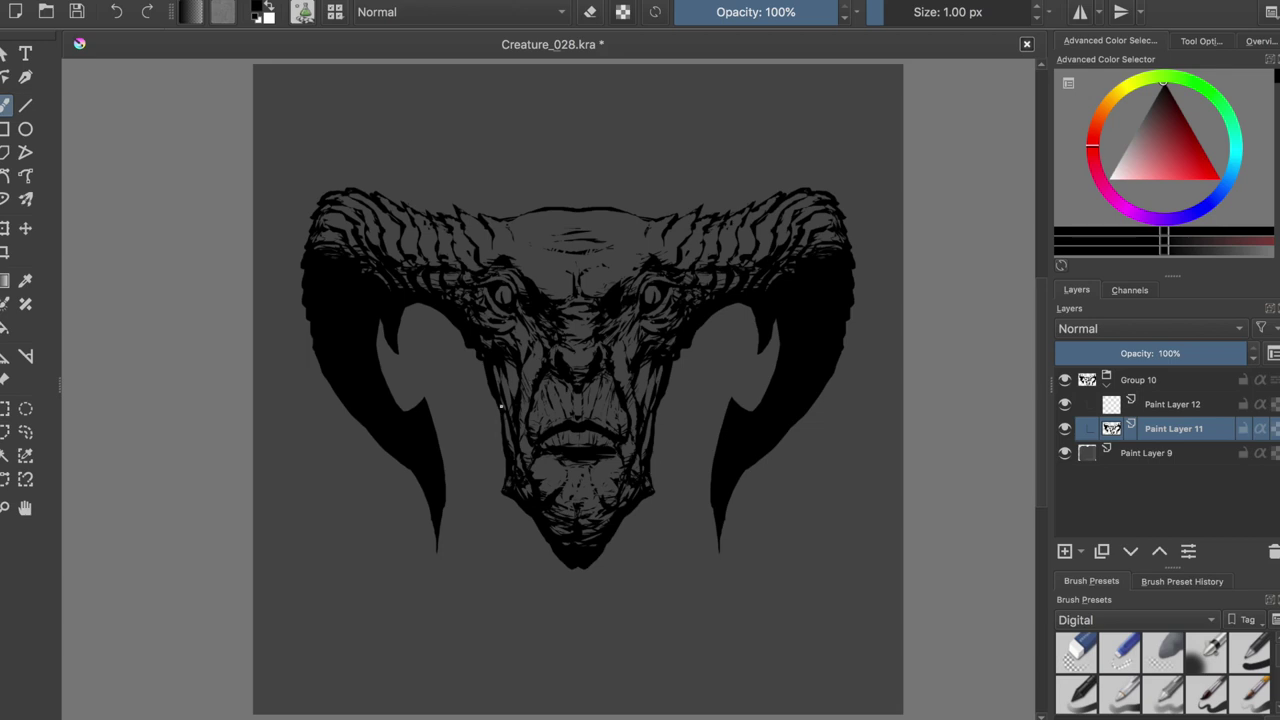
key(e)
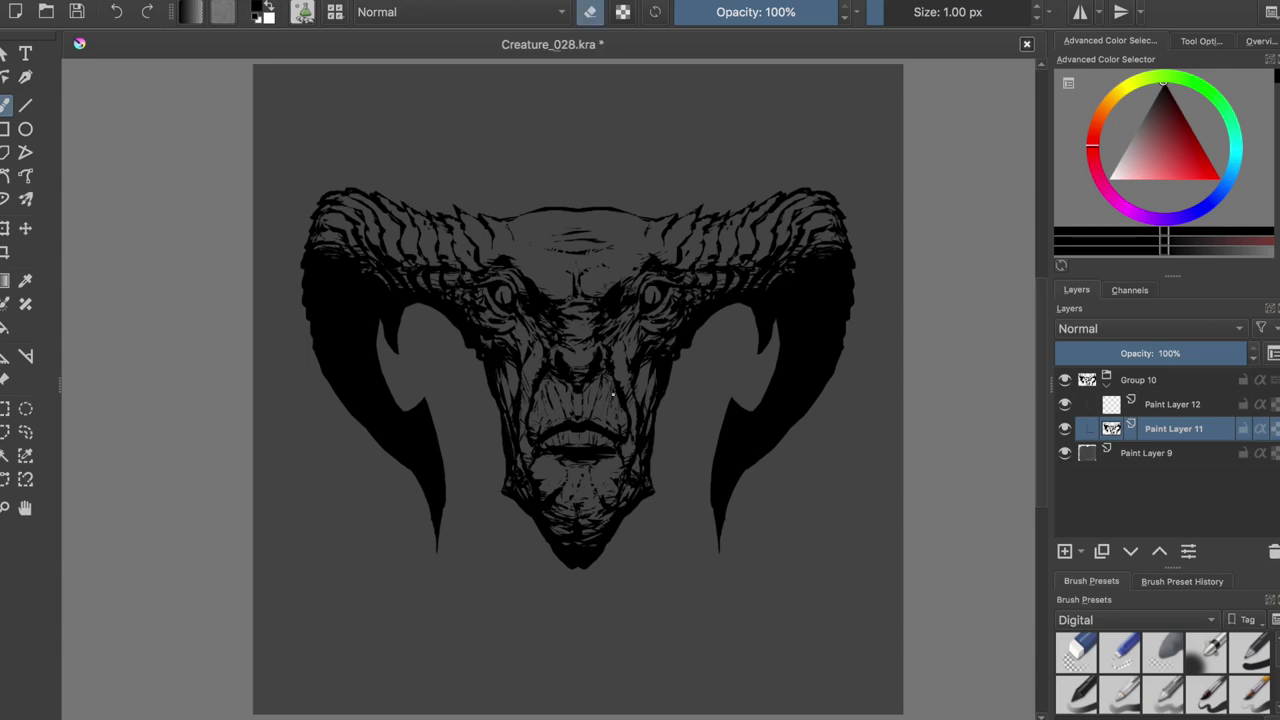
key(m)
key(m)
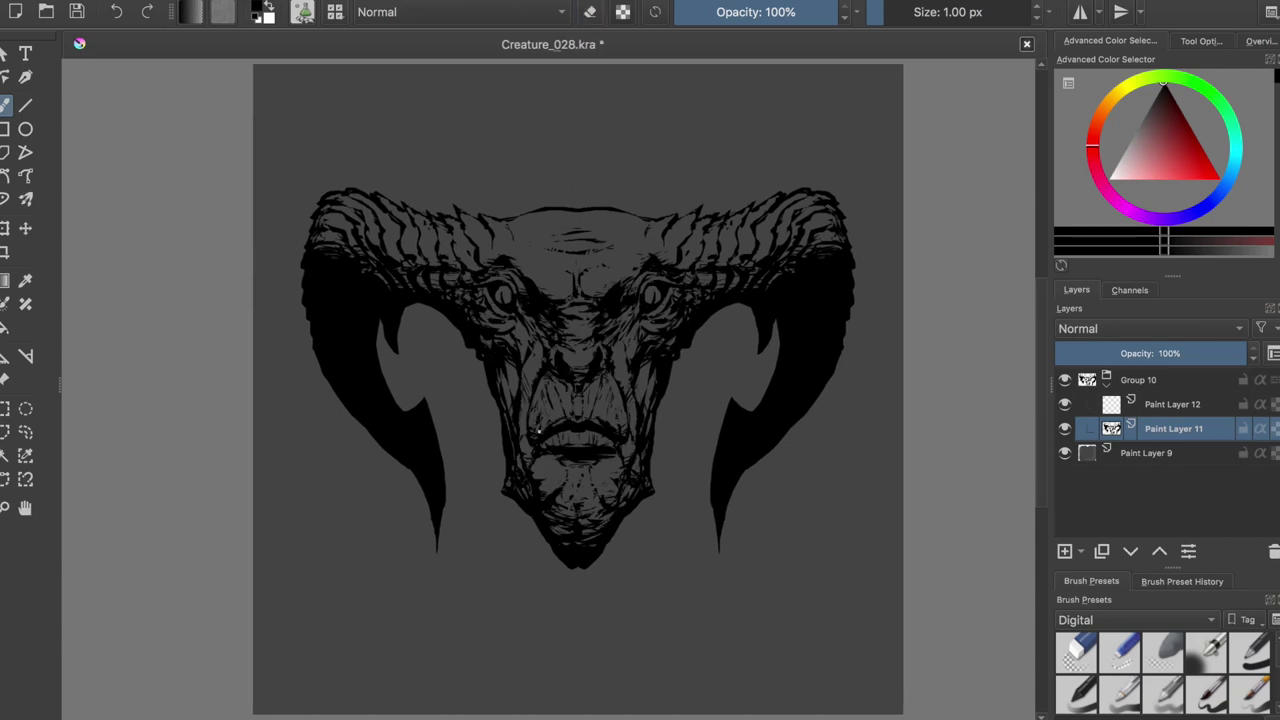
- Lighten the ink beside the lips, paint dark strokes beside the nose, and save
mouse_move(560, 441)
mouse_down()
mouse_move(600, 440)
mouse_move(588, 450)
mouse_up()
mouse_move(558, 430)
mouse_down()
mouse_move(540, 388)
mouse_move(590, 356)
mouse_move(570, 342)
mouse_move(604, 325)
mouse_up()
key(e)
key(e)
key(e)
key(e)
key(e)
key(e)
scroll(630, 211, right, 3)
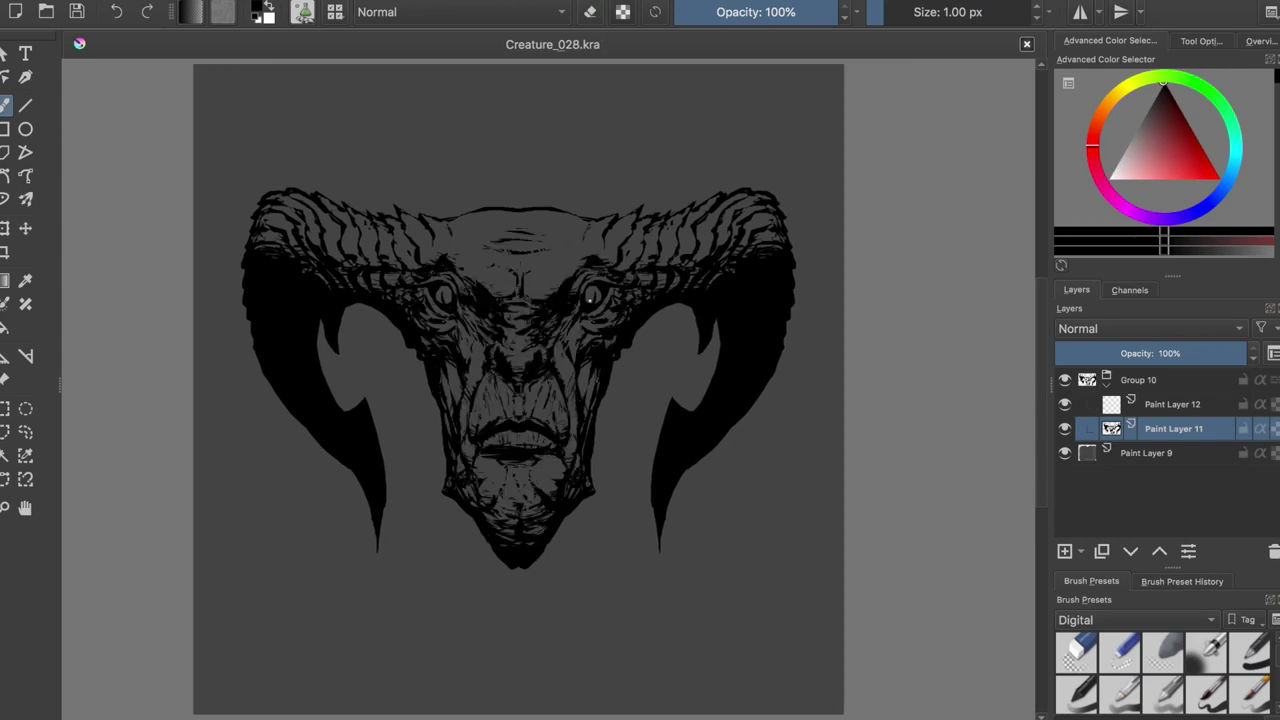
key(ctrl+s)
scroll(505, 296, left, 3)
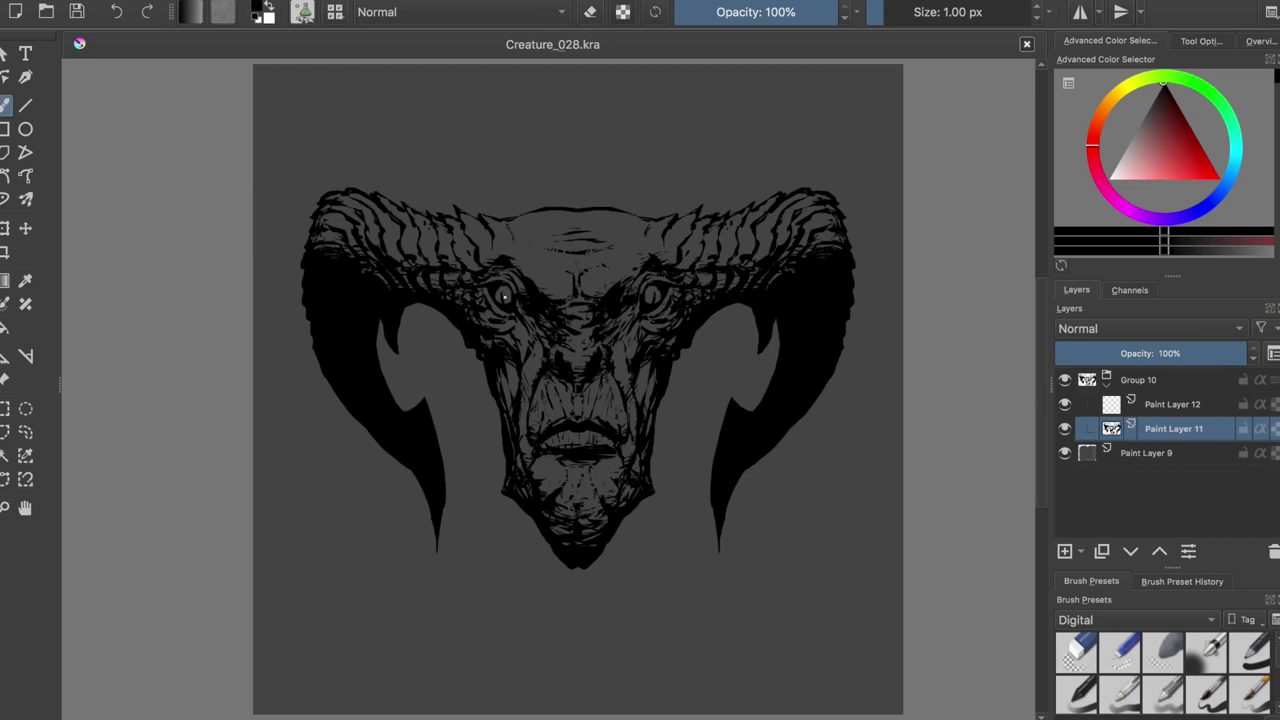
- Duplicate the ink layer and darken the copy with an HSV/HSL lightness adjustment
click(1107, 452)
key(Insert)
ctrl+click(1111, 428)
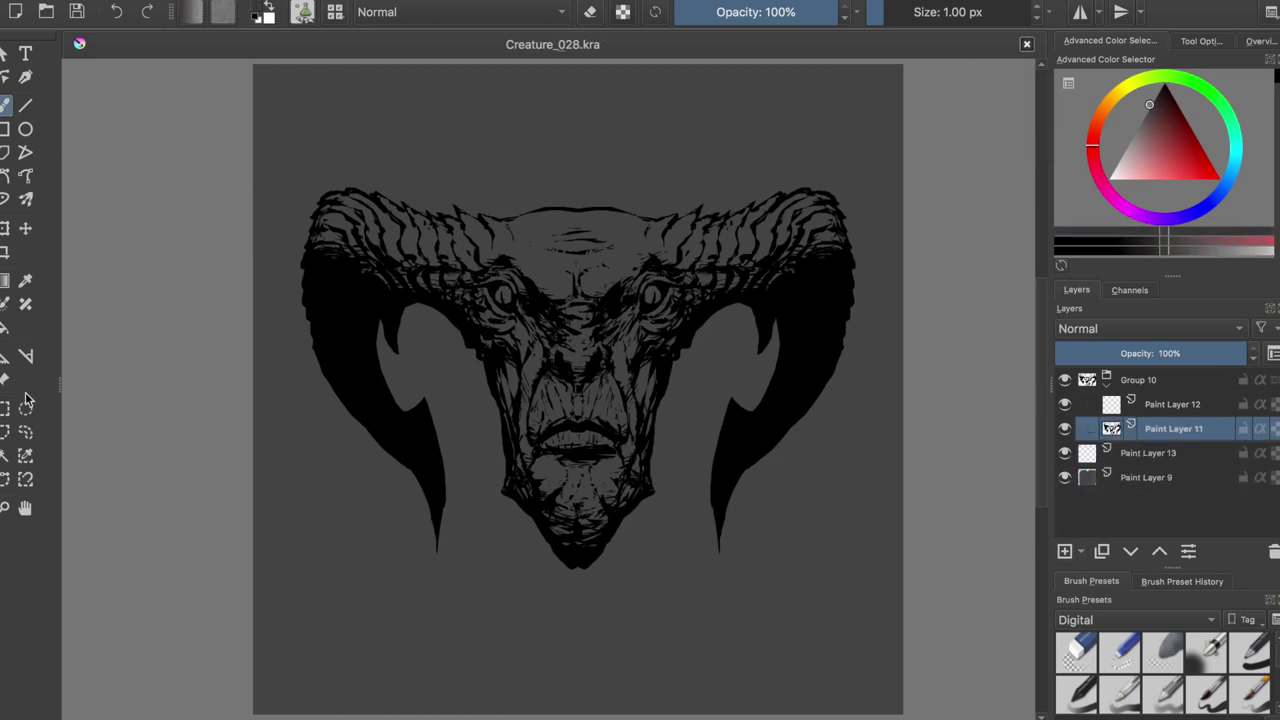
click(1150, 477)
key(ctrl+shift+a)
key(ctrl+u)
mouse_move(943, 363)
mouse_down()
mouse_move(1043, 363)
mouse_move(949, 366)
mouse_up()
click(1169, 566)
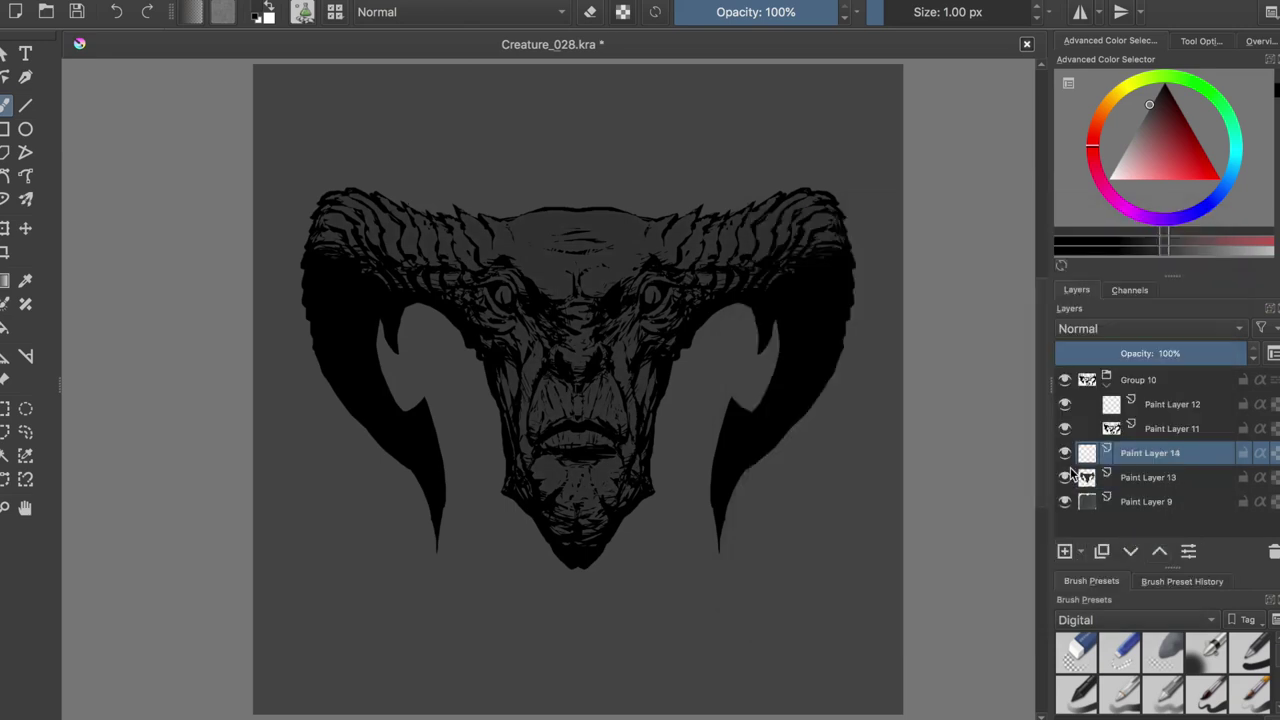
- Paint gray highlights on the forehead and down the nose ridge, erasing some back
click(1131, 137)
drag(576, 234, 592, 241)
mouse_move(548, 285)
mouse_down()
mouse_move(600, 276)
mouse_move(575, 358)
mouse_up()
key(e)
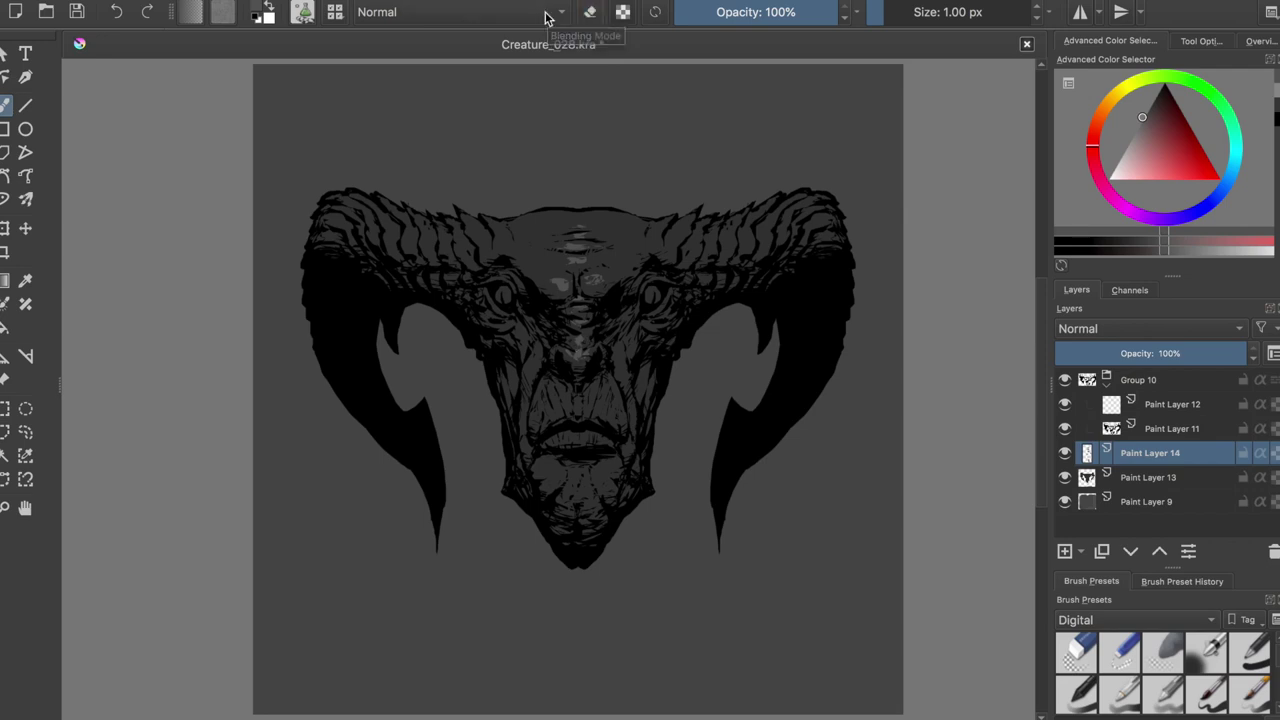
drag(530, 266, 608, 272)
key(e)
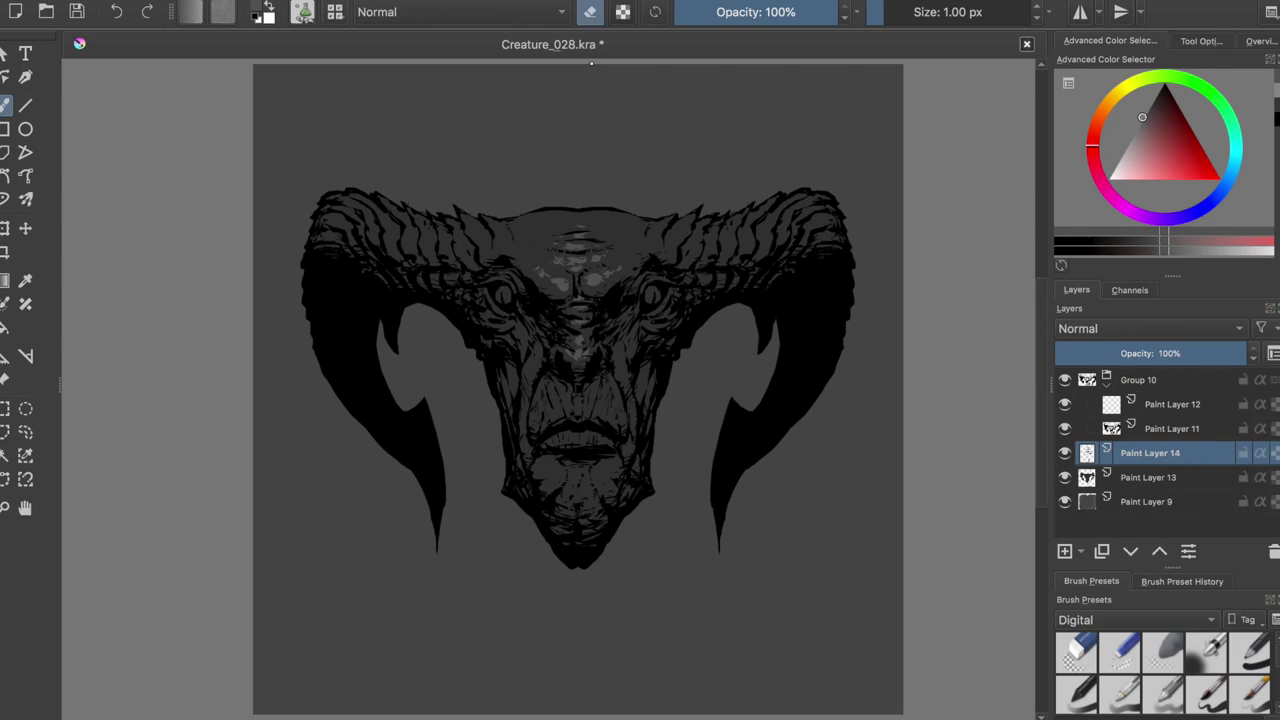
- Paint mirrored white highlights in both eyes
key(l)
click(1080, 12)
key(x)
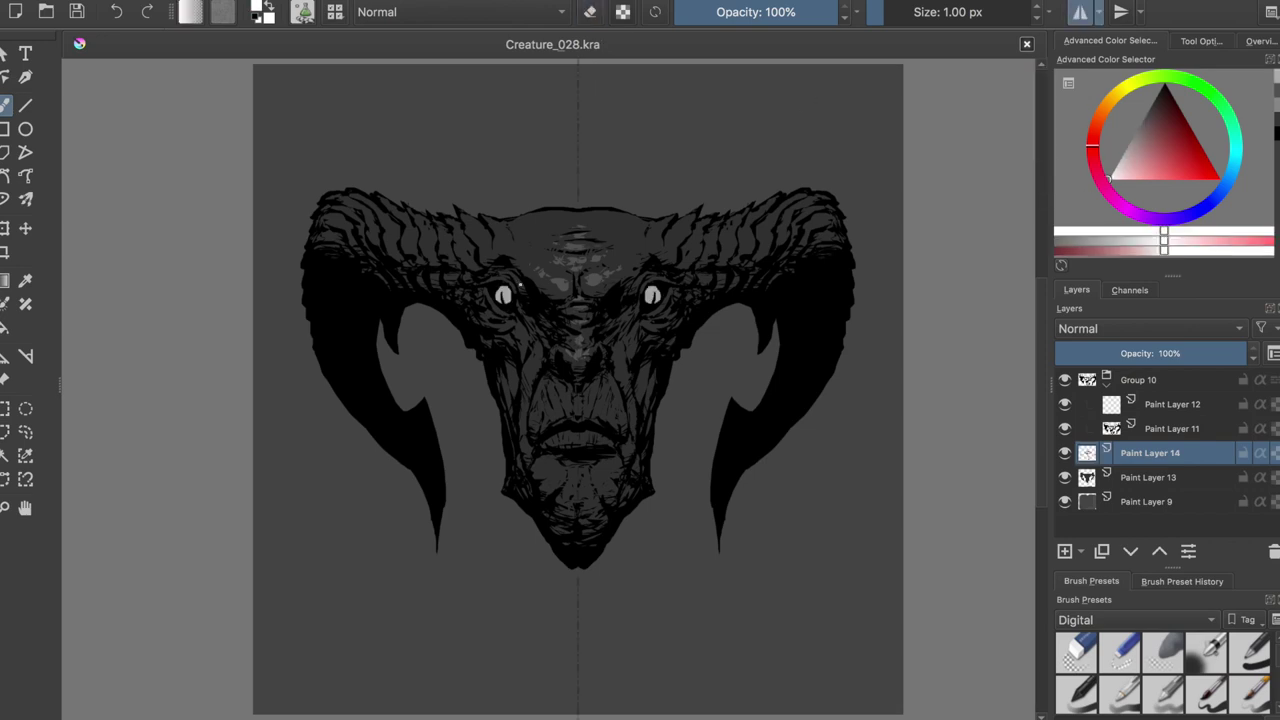
drag(500, 292, 505, 298)
- Add a new layer, return to the gray highlight layer, and touch up forehead and chin marks
key(Insert)
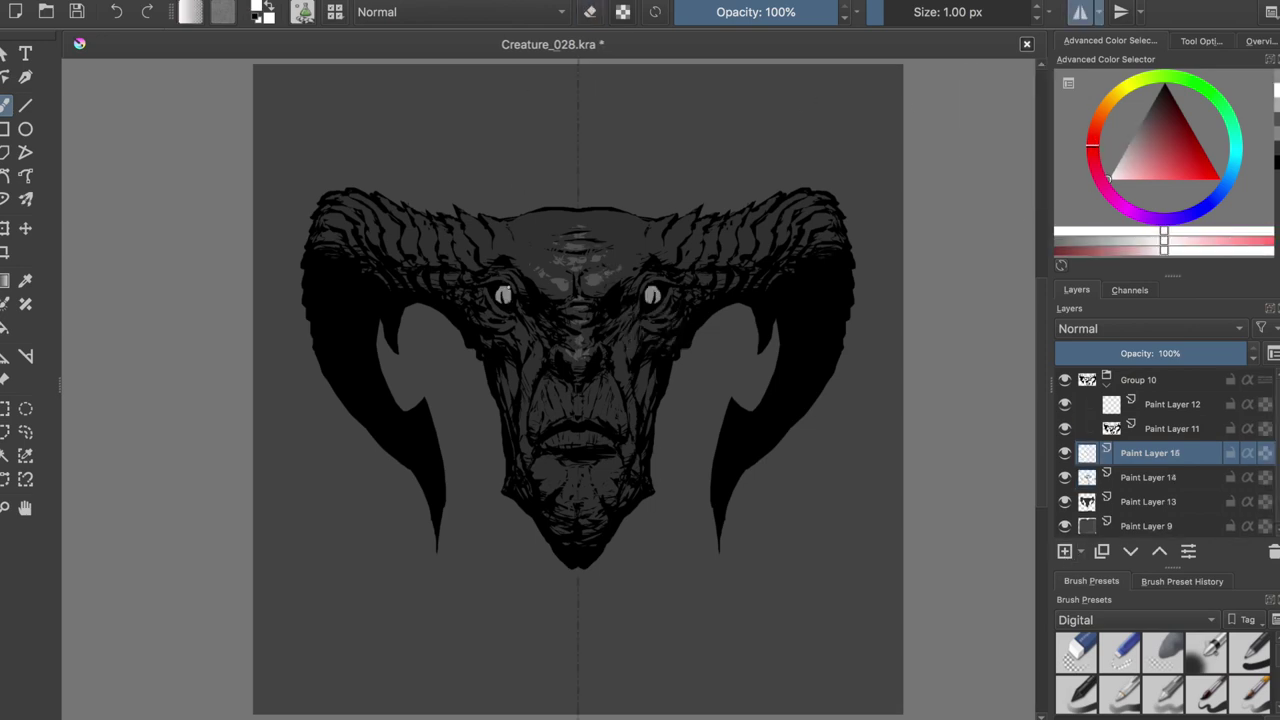
key(Page_Down)
key(x)
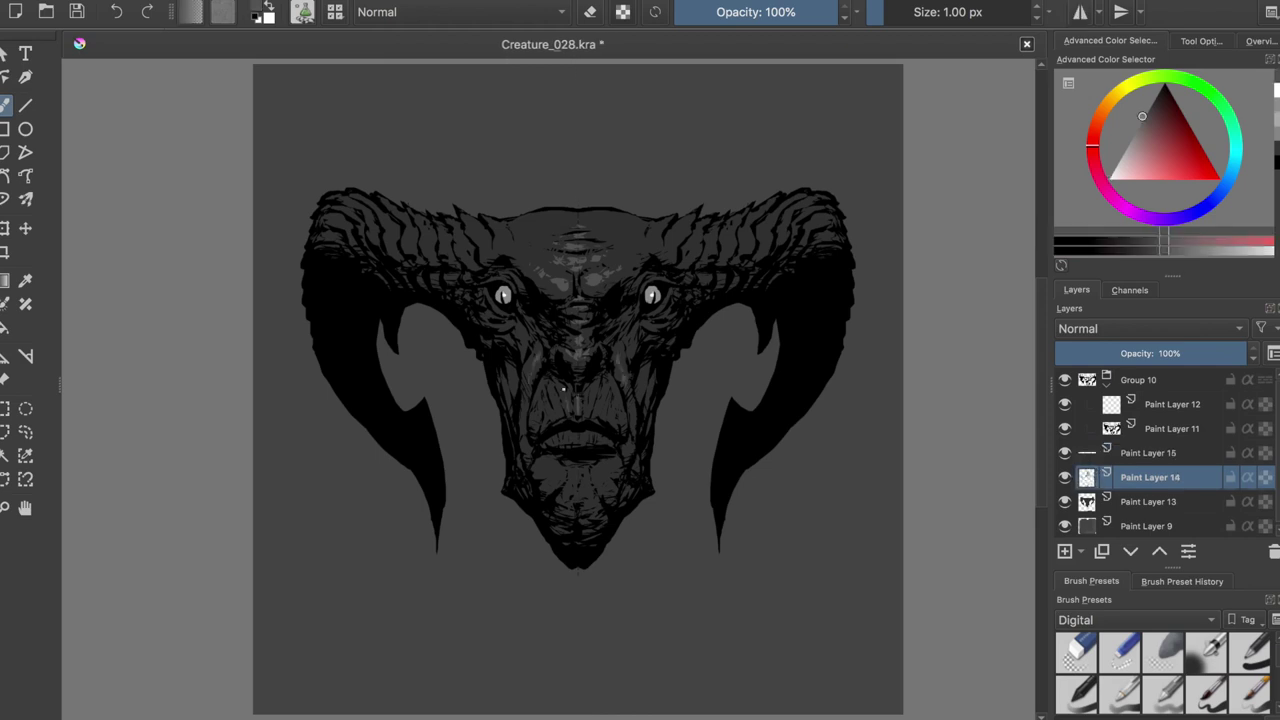
key(e)
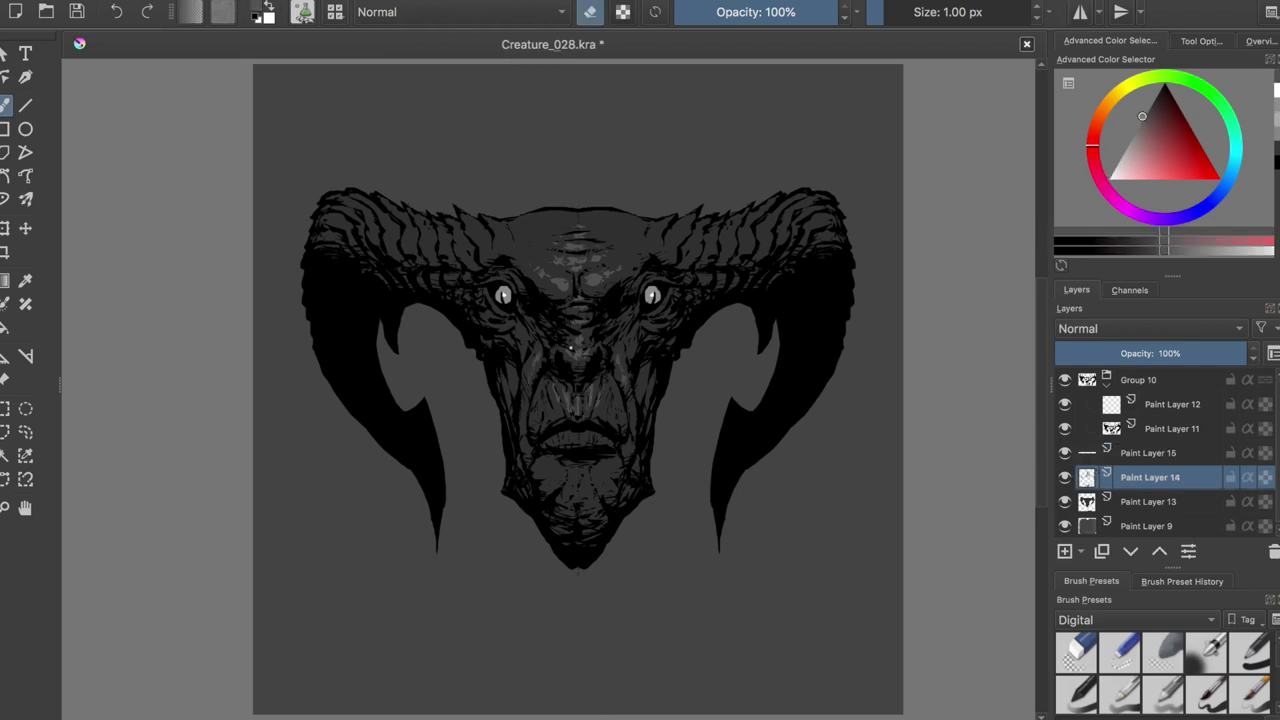
key(e)
key(e)
key(e)
key(e)
drag(593, 276, 597, 286)
key(e)
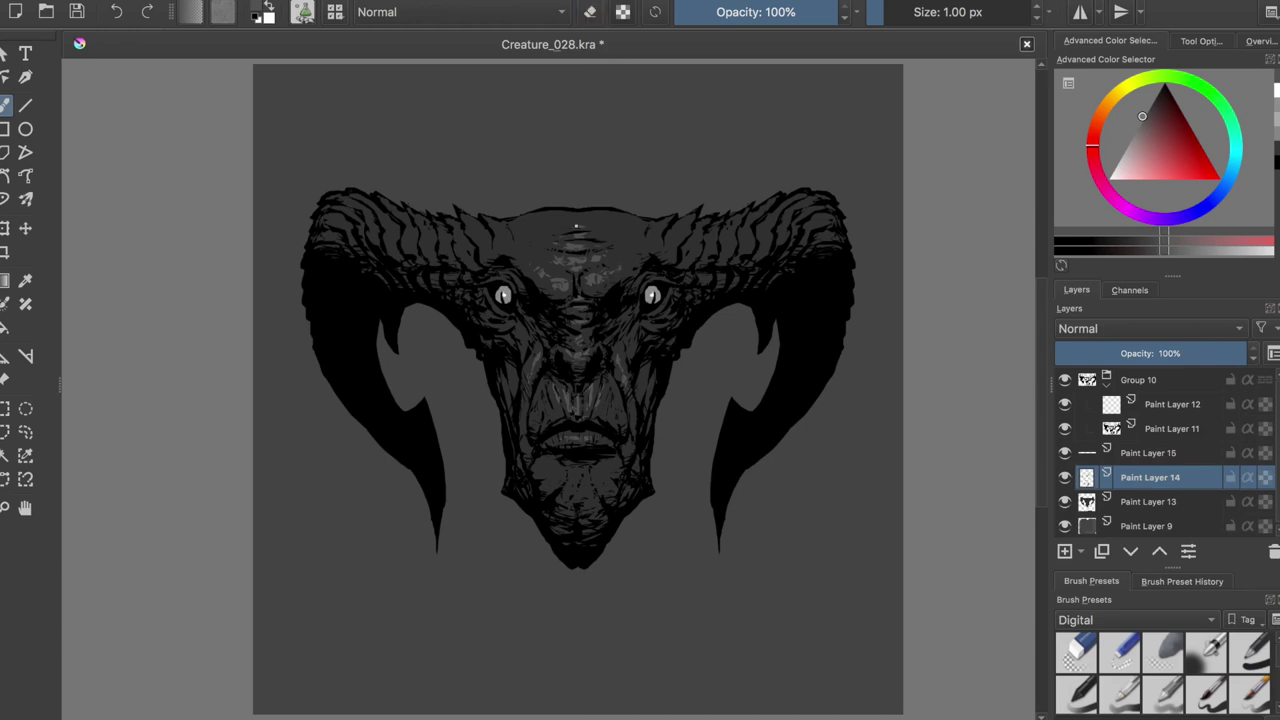
mouse_move(600, 468)
mouse_down()
mouse_move(606, 480)
mouse_move(576, 494)
mouse_move(548, 476)
mouse_up()
key(e)
- Save, then add small light gray highlight strokes across the forehead
key(e)
key(e)
key(e)
key(e)
key(e)
key(e)
key(e)
key(e)
key(e)
key(e)
key(e)
key(e)
key(ctrl+s)
click(634, 343)
key(e)
drag(567, 250, 602, 224)
key(e)
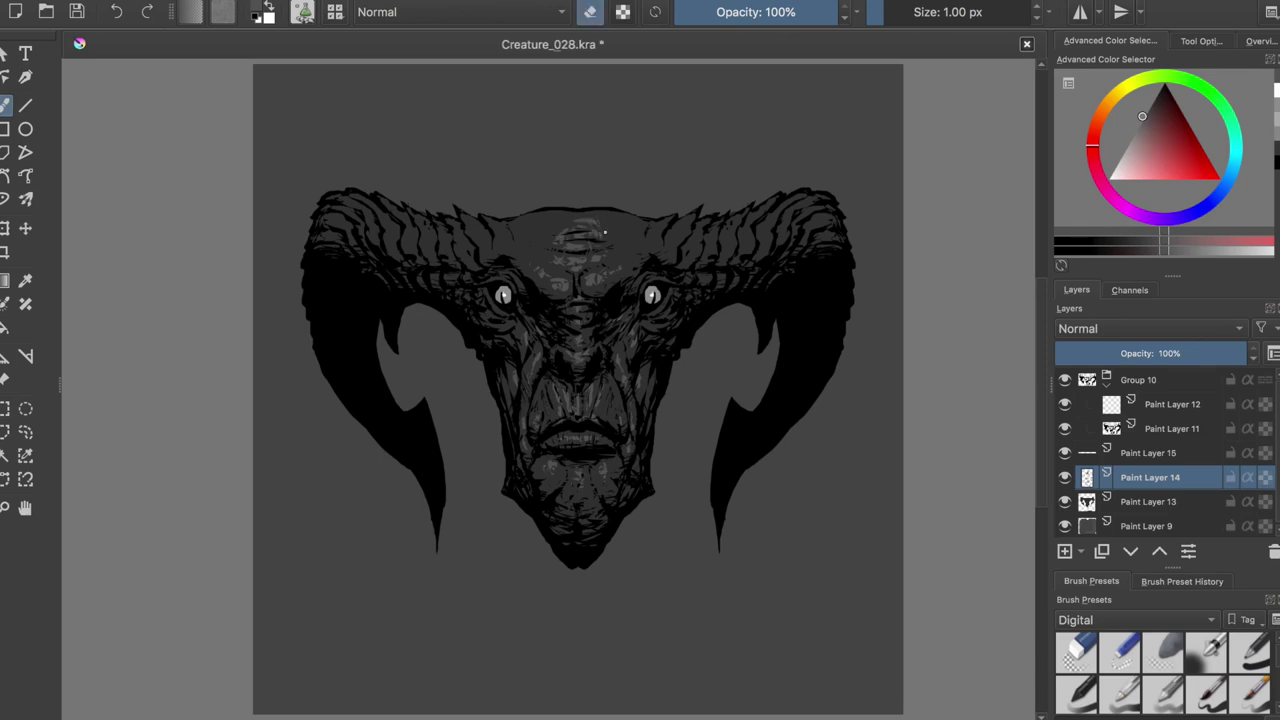
key(e)
key(e)
key(e)
key(e)
key(e)
key(e)
key(e)
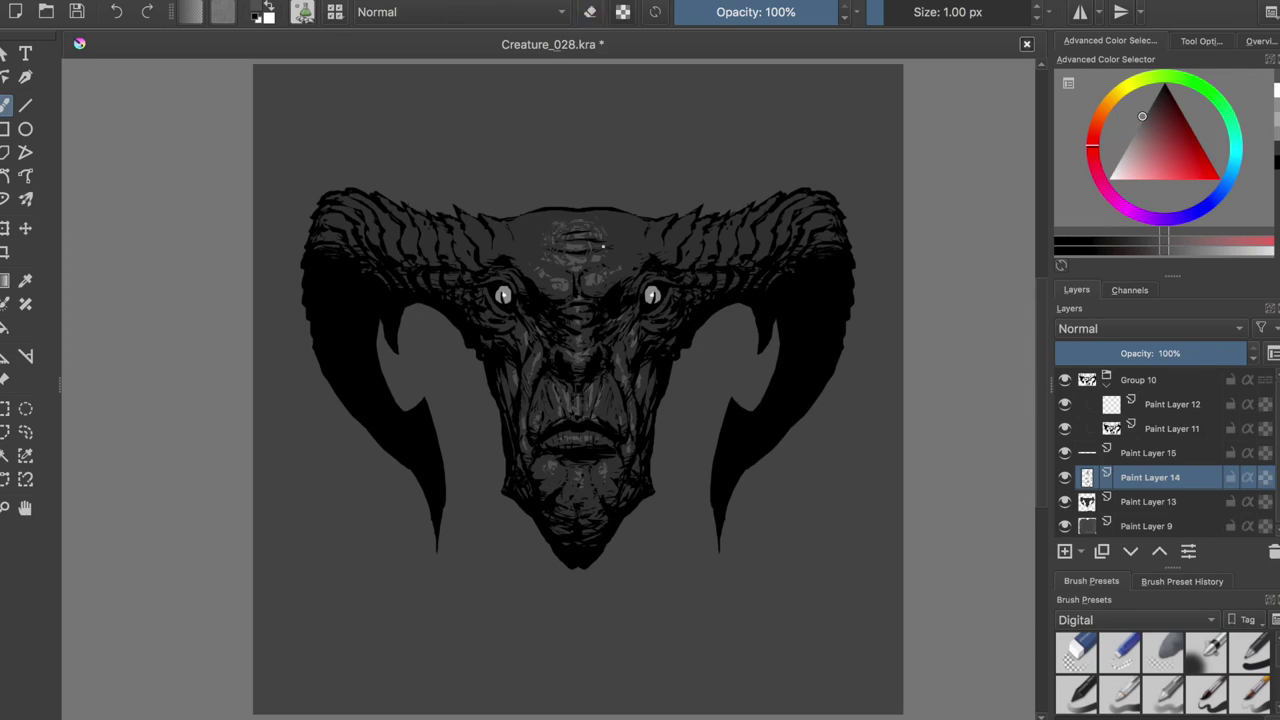
- Zoom in to inspect the forehead highlights, zoom back out, and save
scroll(626, 226, up, 4)
key(e)
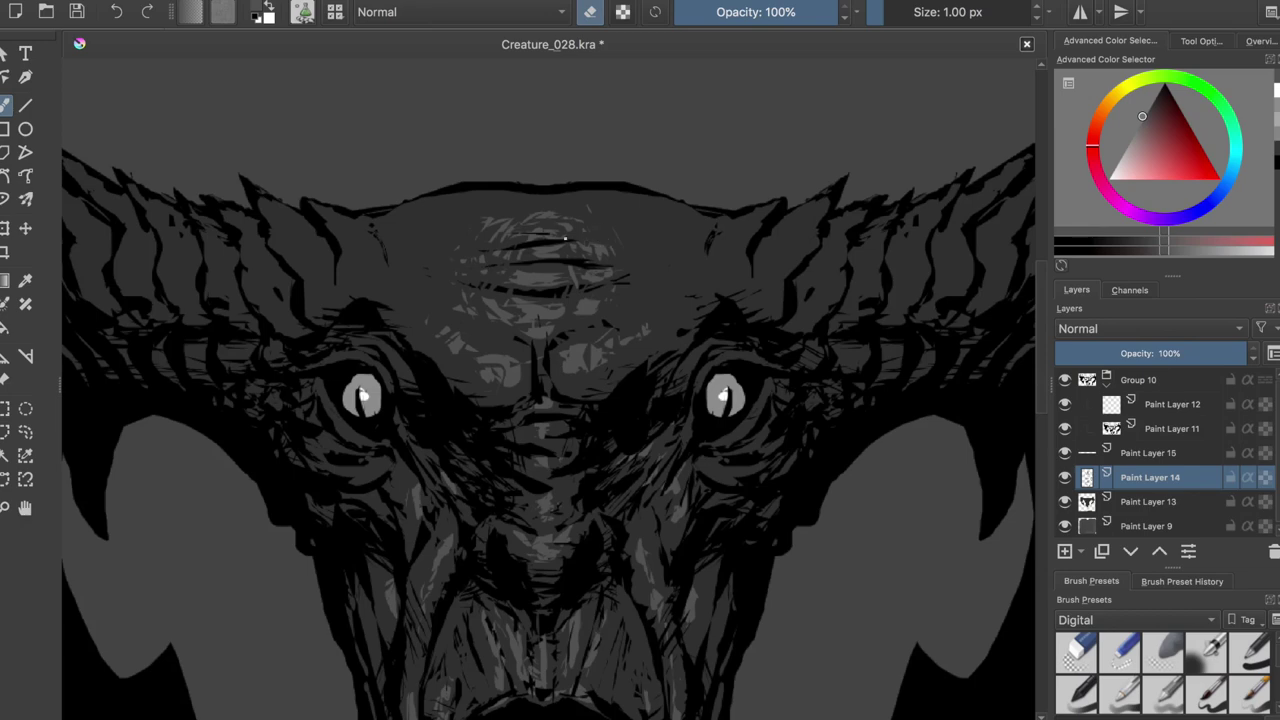
scroll(601, 228, down, 4)
key(e)
key(e)
key(e)
key(e)
key(e)
key(e)
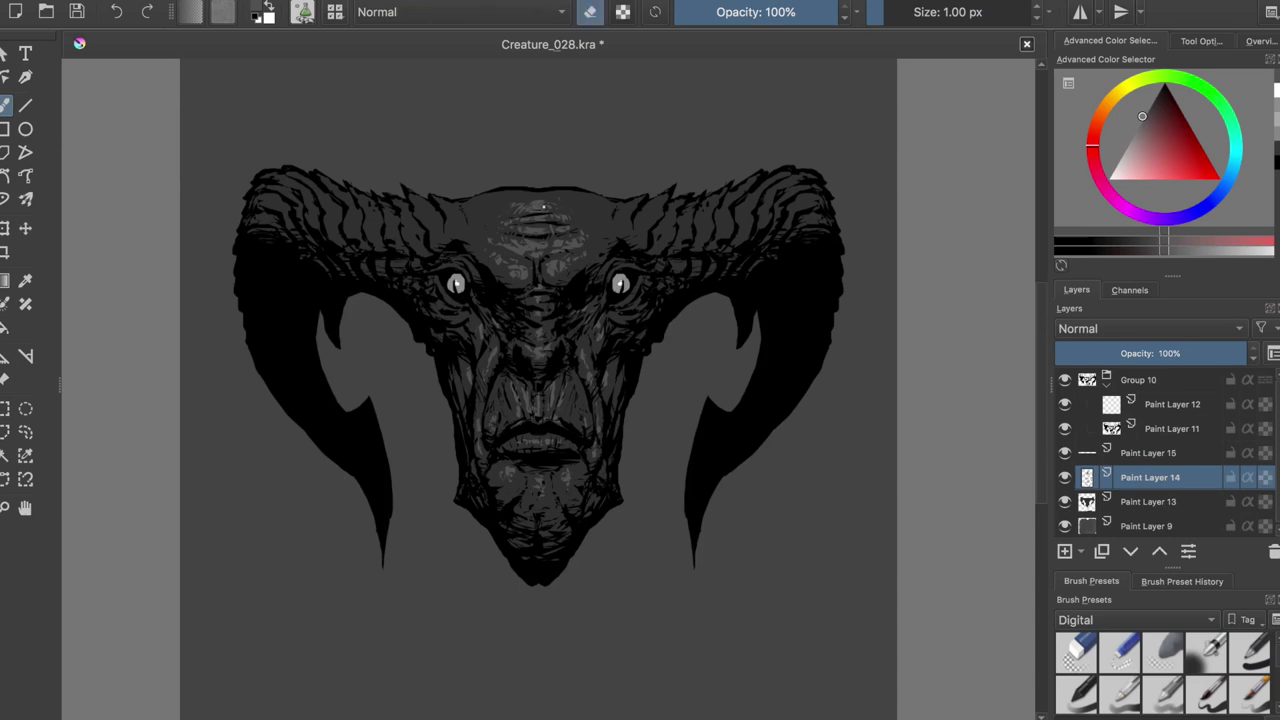
key(ctrl+s)
- Switch between Paint Layer 13 and Paint Layer 14, opening and cancelling the HSV adjustment
click(1087, 505)
key(ctrl+u)
key(Escape)
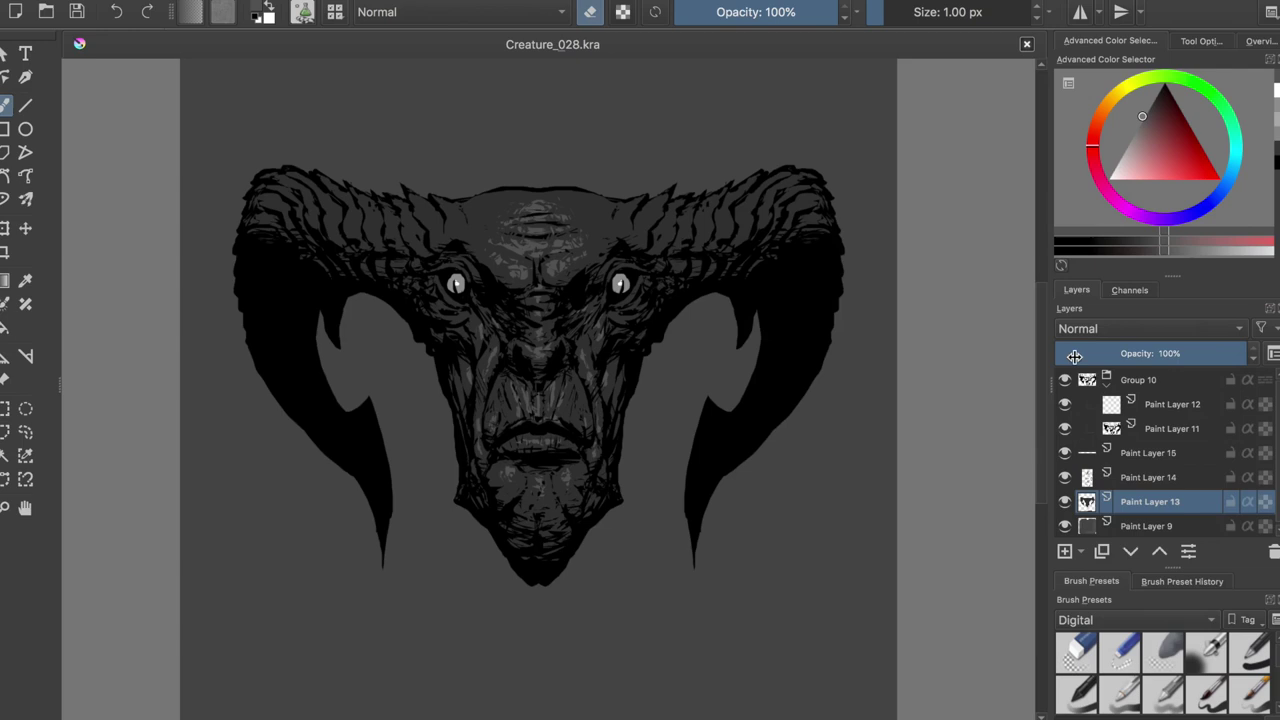
key(ctrl+u)
key(Escape)
click(1087, 478)
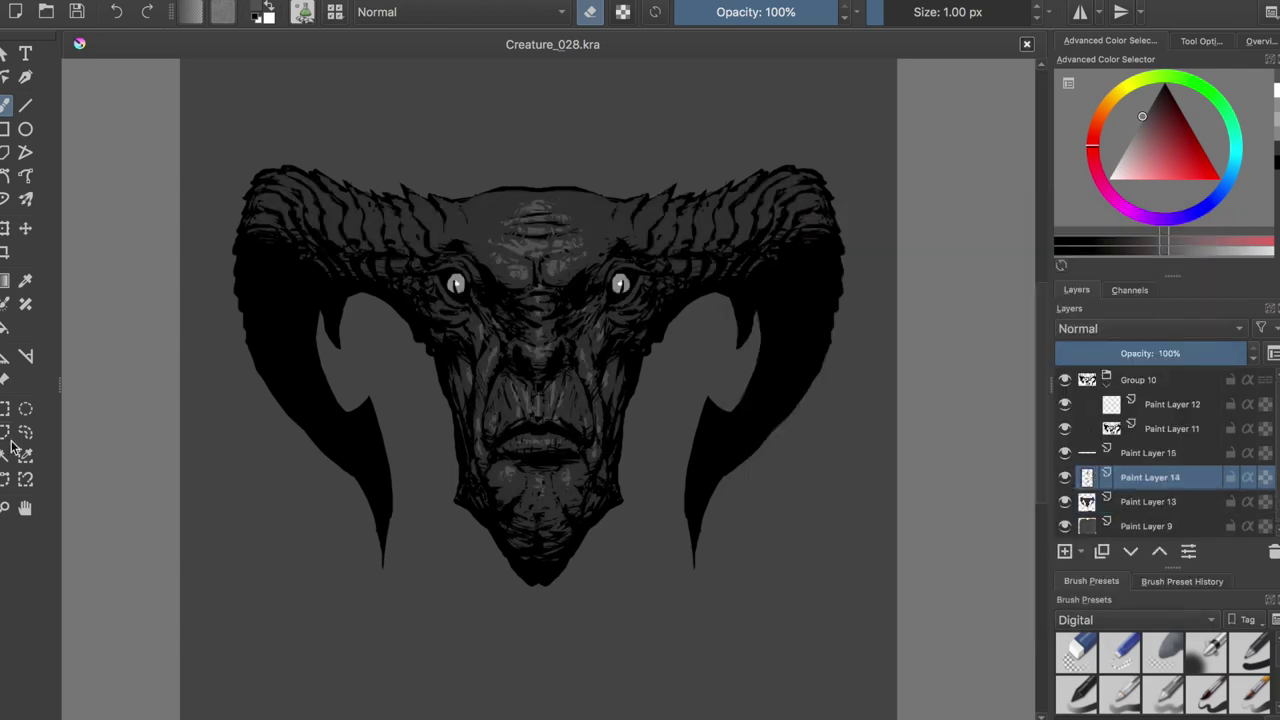
- Freehand-select both eyes and try a lightness adjustment, then cancel and undo it
click(25, 431)
drag(600, 250, 604, 248)
drag(455, 244, 450, 246)
key(ctrl+u)
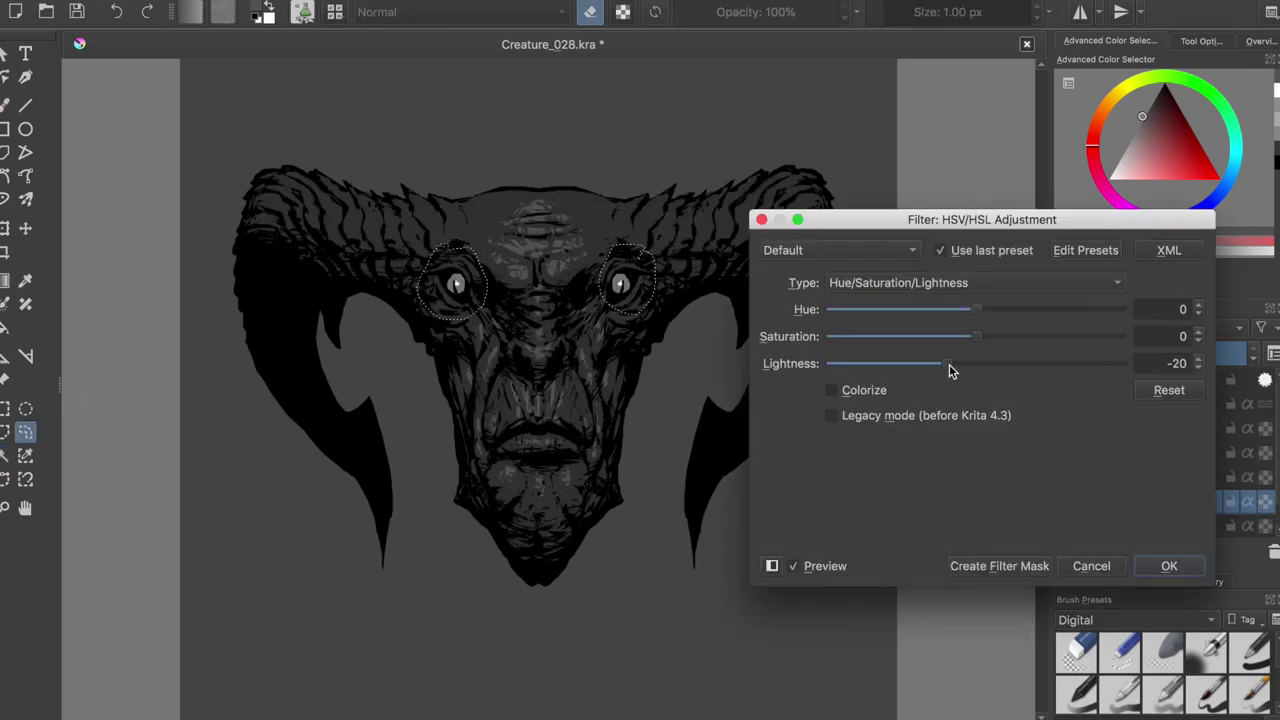
key(Escape)
key(ctrl+z)
key(ctrl+z)
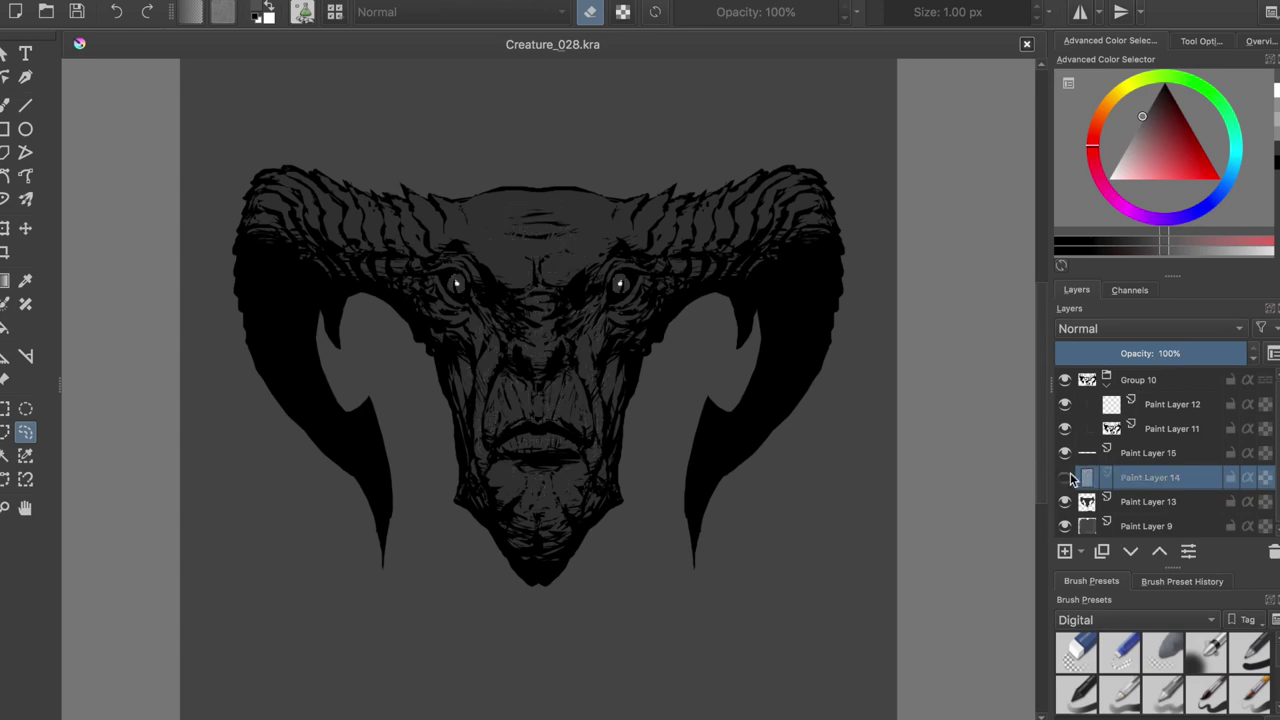
- Paint light grey highlight streaks along the right horn, erasing parts back
key(b)
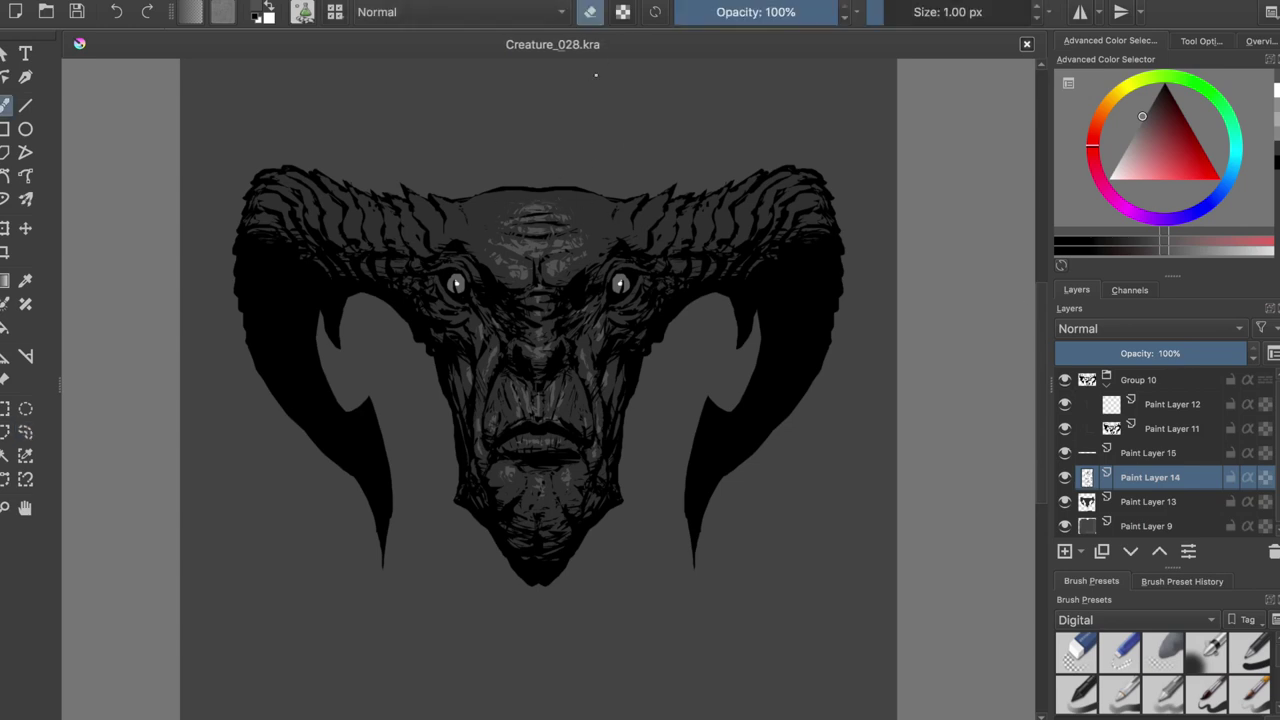
key(e)
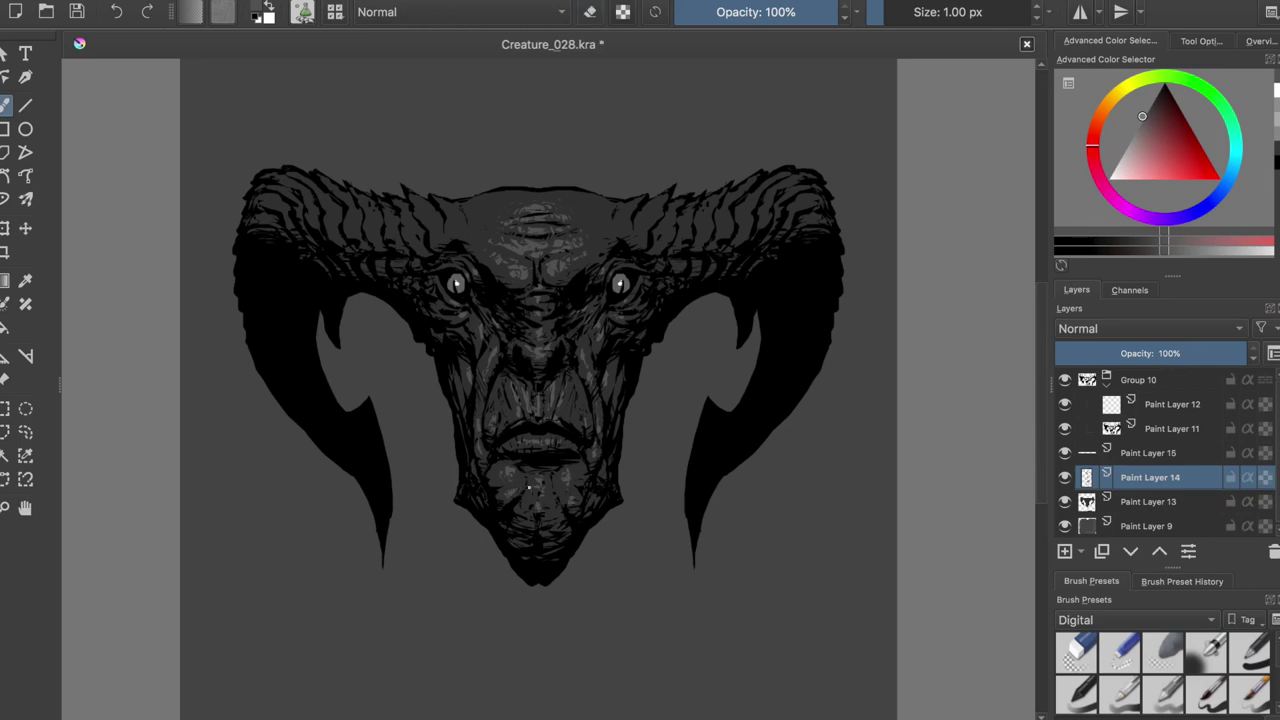
drag(752, 212, 617, 222)
key(e)
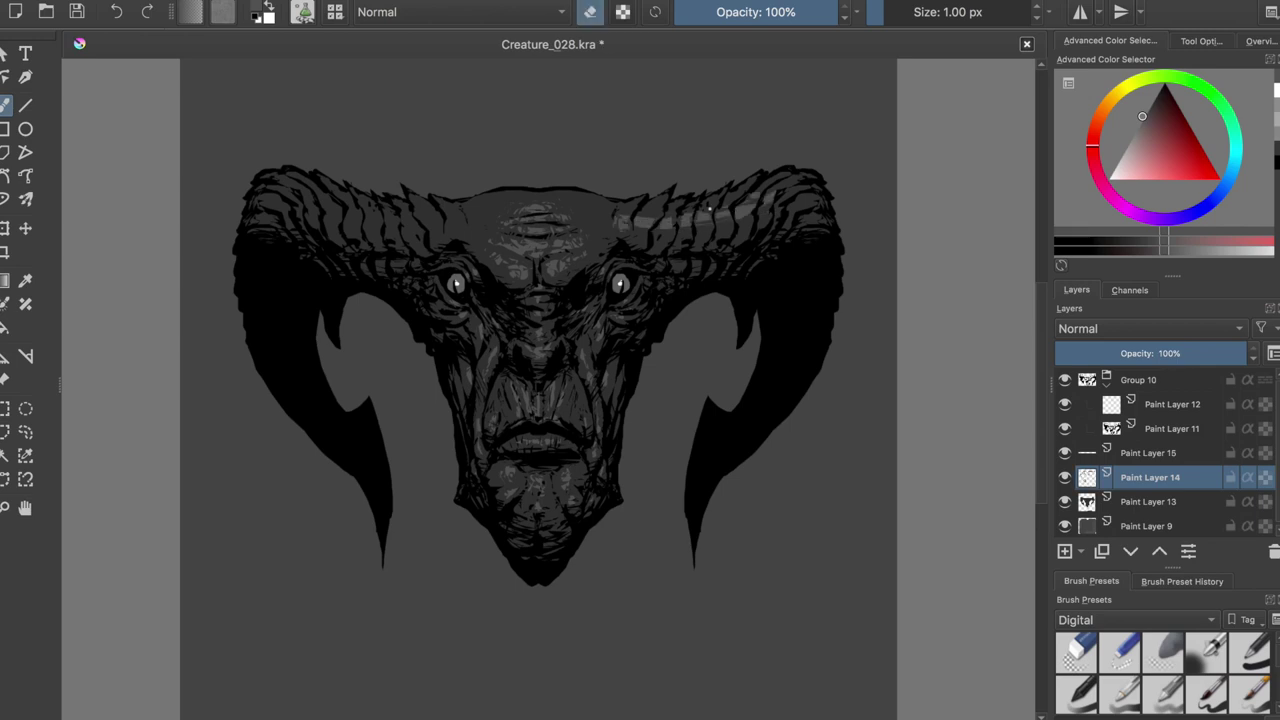
drag(730, 207, 620, 213)
key(e)
- Paint a light grey highlight along the left horn, save, and move Paint Layer 15 into Group 10
drag(431, 218, 344, 224)
key(e)
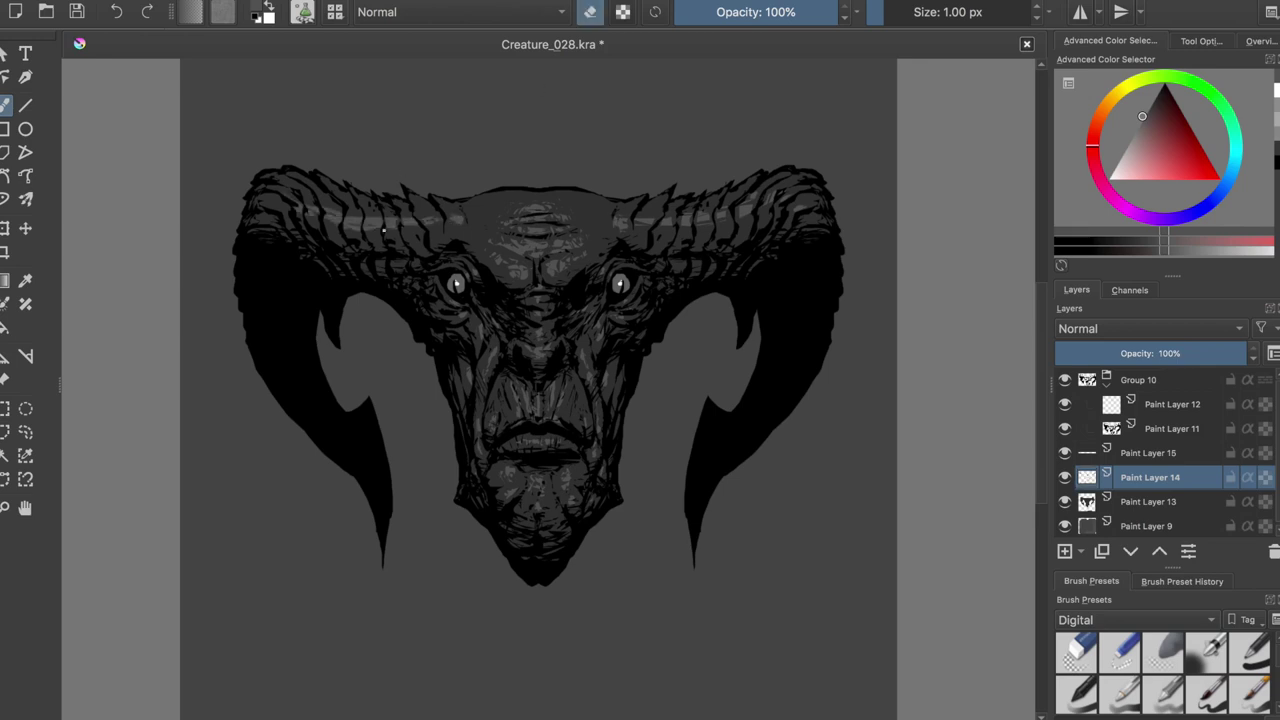
key(e)
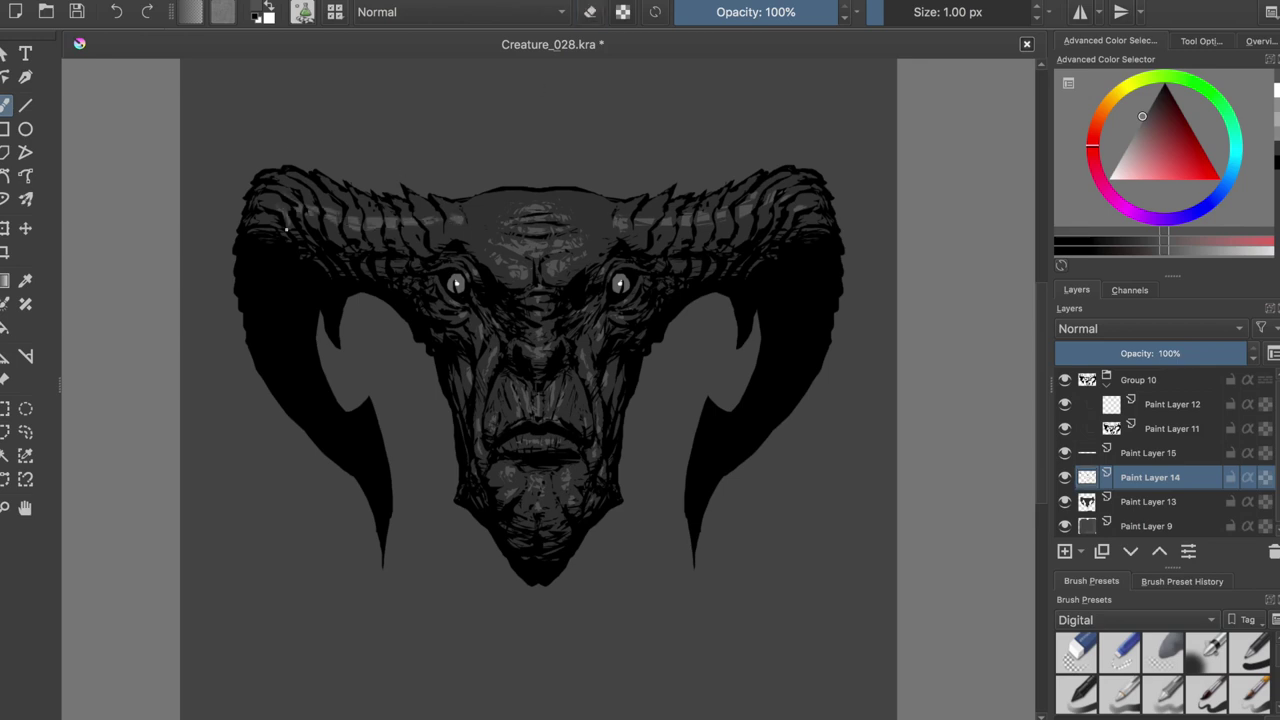
key(e)
key(ctrl+s)
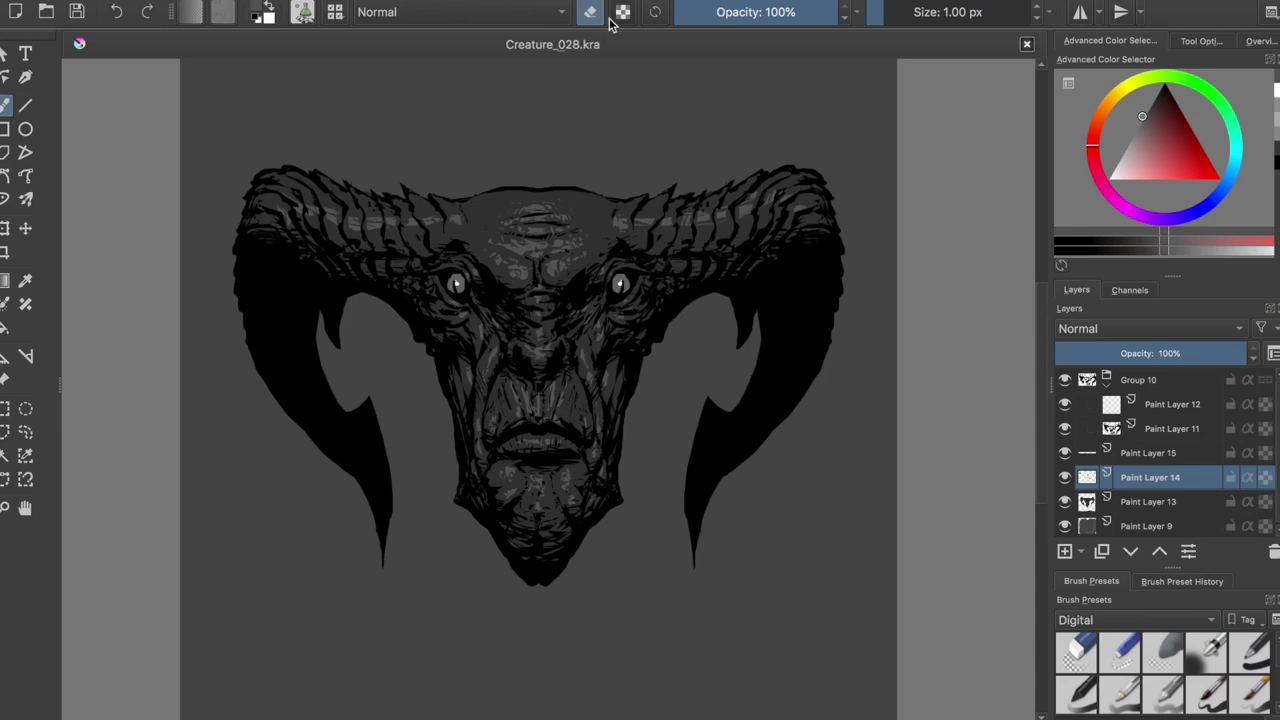
mouse_move(1088, 452)
mouse_down()
mouse_move(1094, 513)
mouse_move(1150, 451)
mouse_move(1094, 460)
mouse_move(1117, 482)
mouse_move(1117, 510)
mouse_up()
- Create a layer named Rim with bright red, 96% opacity and Inherit Alpha, above Paint Layer 11
click(1064, 551)
double_click(1153, 500)
text(Rim)
key(Return)
click(1163, 136)
drag(1171, 148, 1180, 141)
drag(432, 348, 458, 438)
click(1247, 500)
click(1237, 353)
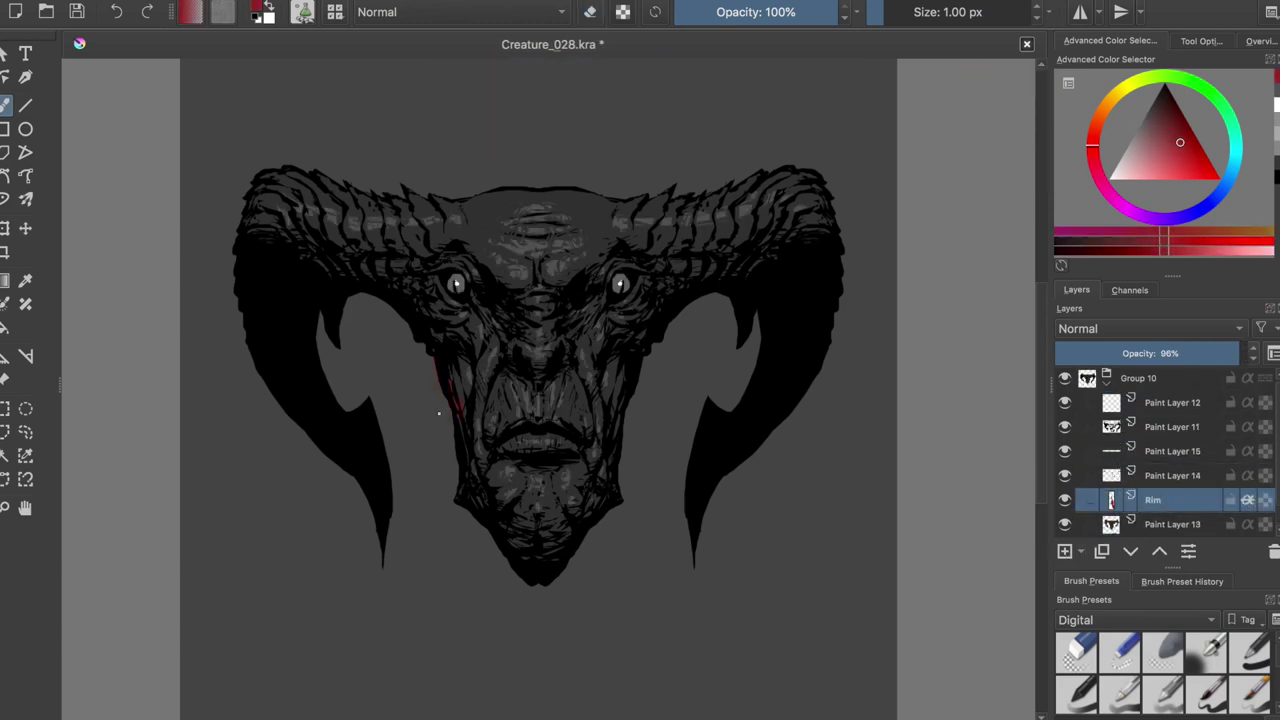
drag(1112, 499, 1112, 427)
key(ctrl+z)
- Paint and trim a red rim light along the left horn's outer and lower edges
mouse_move(237, 226)
mouse_down()
mouse_move(258, 374)
mouse_move(250, 192)
mouse_move(262, 170)
mouse_up()
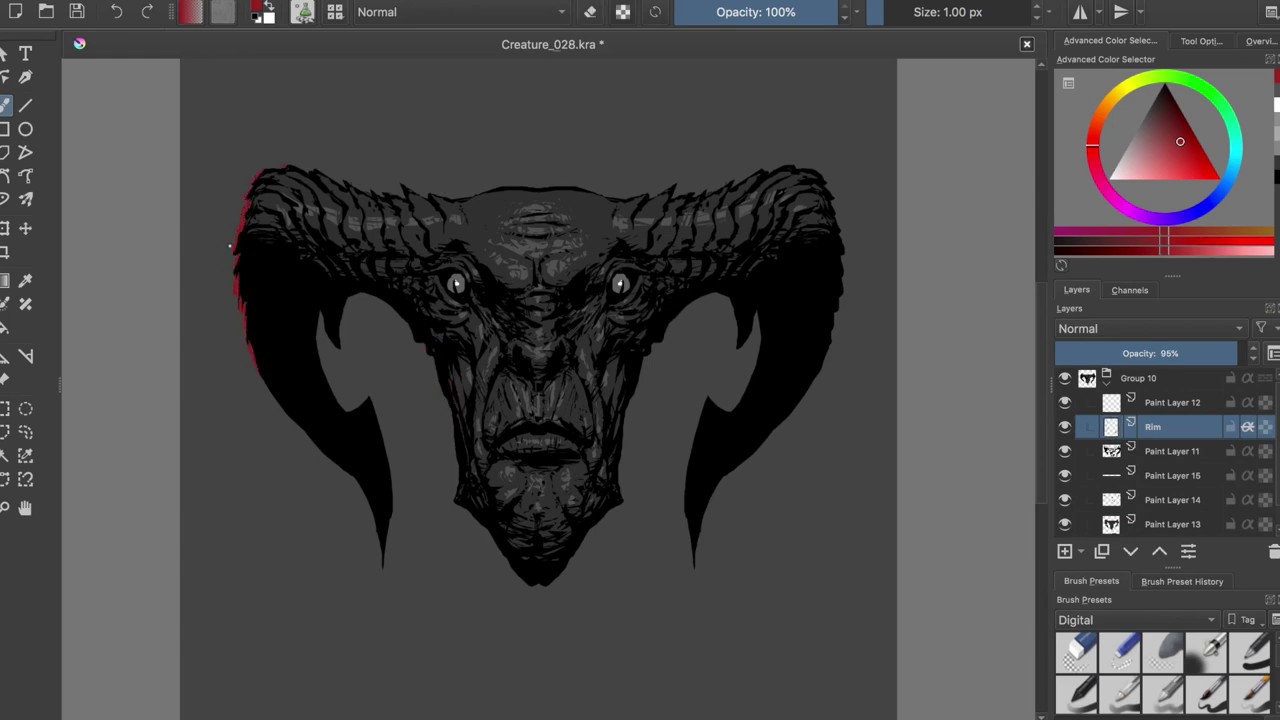
drag(326, 322, 336, 346)
key(e)
key(e)
mouse_move(362, 484)
mouse_down()
mouse_move(382, 566)
mouse_move(380, 518)
mouse_up()
key(e)
key(e)
mouse_move(266, 378)
mouse_down()
mouse_move(358, 480)
mouse_move(282, 398)
mouse_up()
key(e)
drag(370, 494, 384, 546)
key(e)
mouse_move(234, 274)
mouse_down()
mouse_move(246, 338)
mouse_move(280, 402)
mouse_up()
- Paint and refine a red rim down the left side of the face, cheek and chin
key(e)
key(e)
key(e)
drag(322, 314, 330, 334)
key(e)
key(e)
key(e)
key(e)
key(e)
drag(438, 358, 458, 404)
key(e)
key(e)
mouse_move(456, 354)
mouse_down()
mouse_move(450, 402)
mouse_move(520, 578)
mouse_up()
key(e)
mouse_move(464, 430)
mouse_down()
mouse_move(464, 505)
mouse_move(509, 553)
mouse_up()
key(e)
key(e)
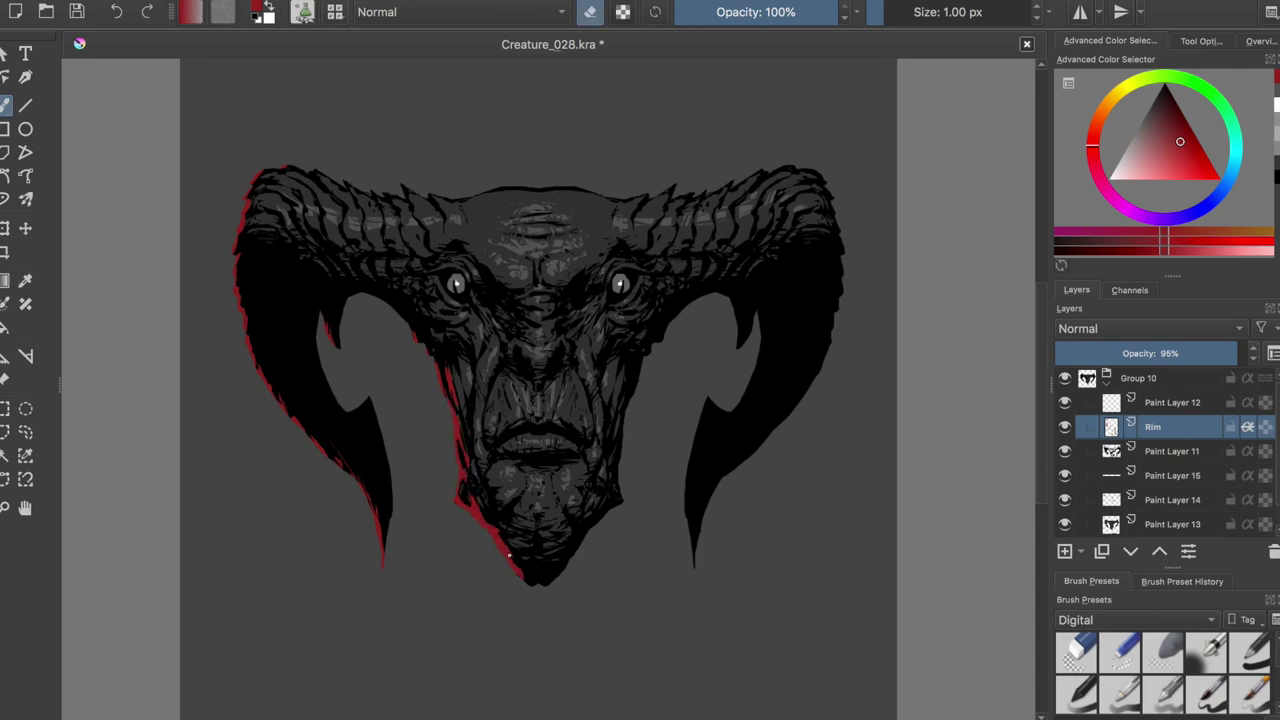
- Mirror the view to check the rim, erase a bit atop the left horn, and save
key(e)
drag(460, 398, 468, 444)
key(e)
key(e)
key(e)
key(e)
key(m)
key(e)
key(e)
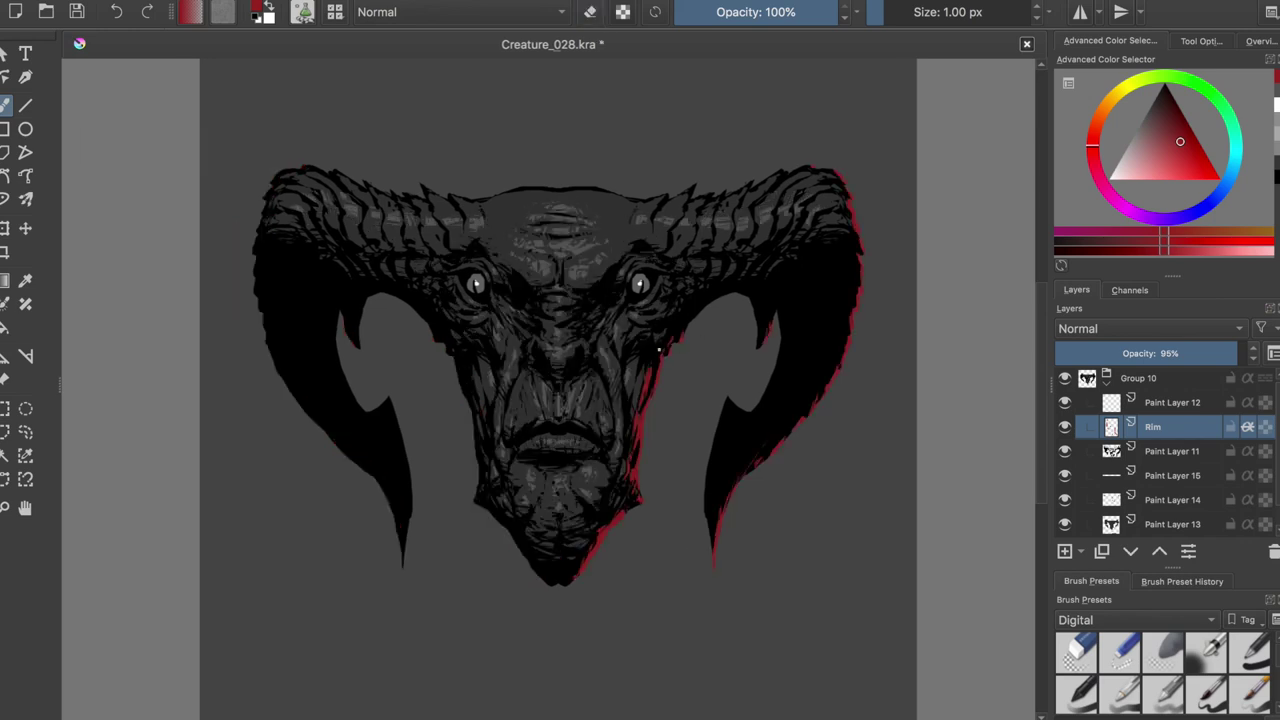
key(e)
key(e)
key(e)
key(m)
key(ctrl+s)
key(e)
key(e)
drag(256, 192, 252, 212)
key(e)
key(ctrl+s)
key(e)
key(e)
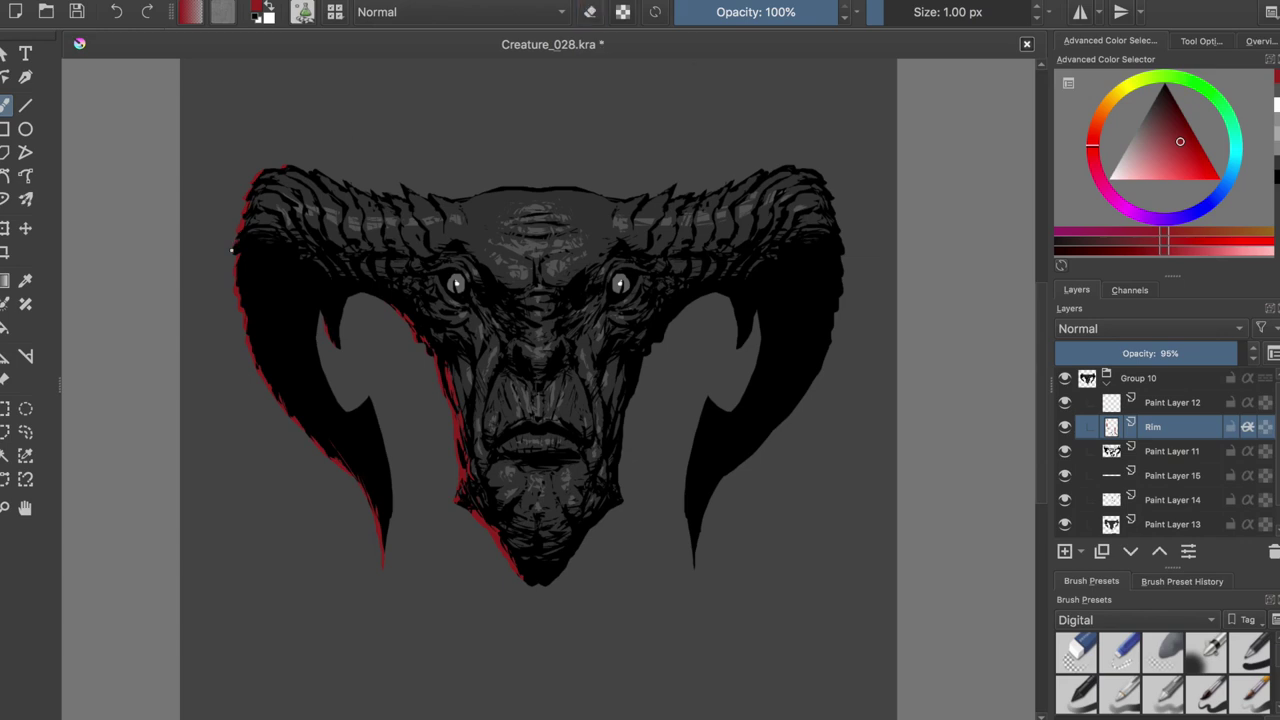
- Repaint the red rim down the left horn edge, check it mirrored, and save
mouse_move(236, 238)
mouse_down()
mouse_move(258, 355)
mouse_move(282, 400)
mouse_up()
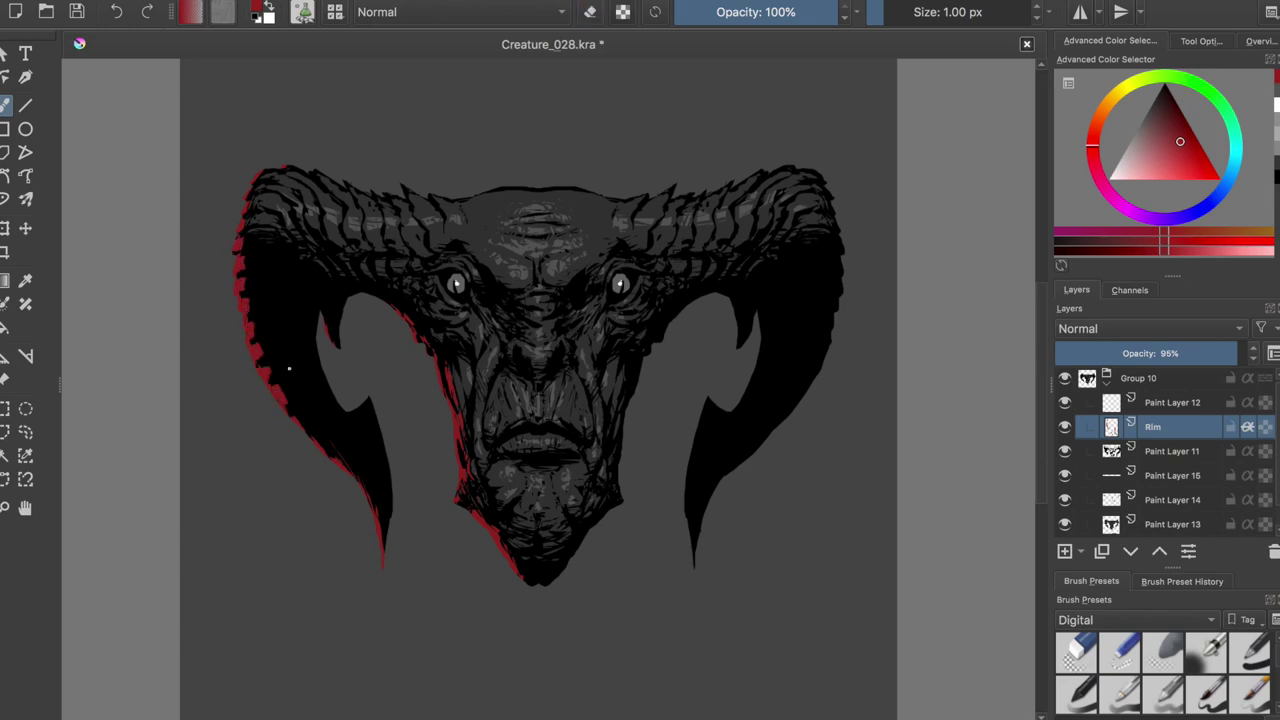
key(e)
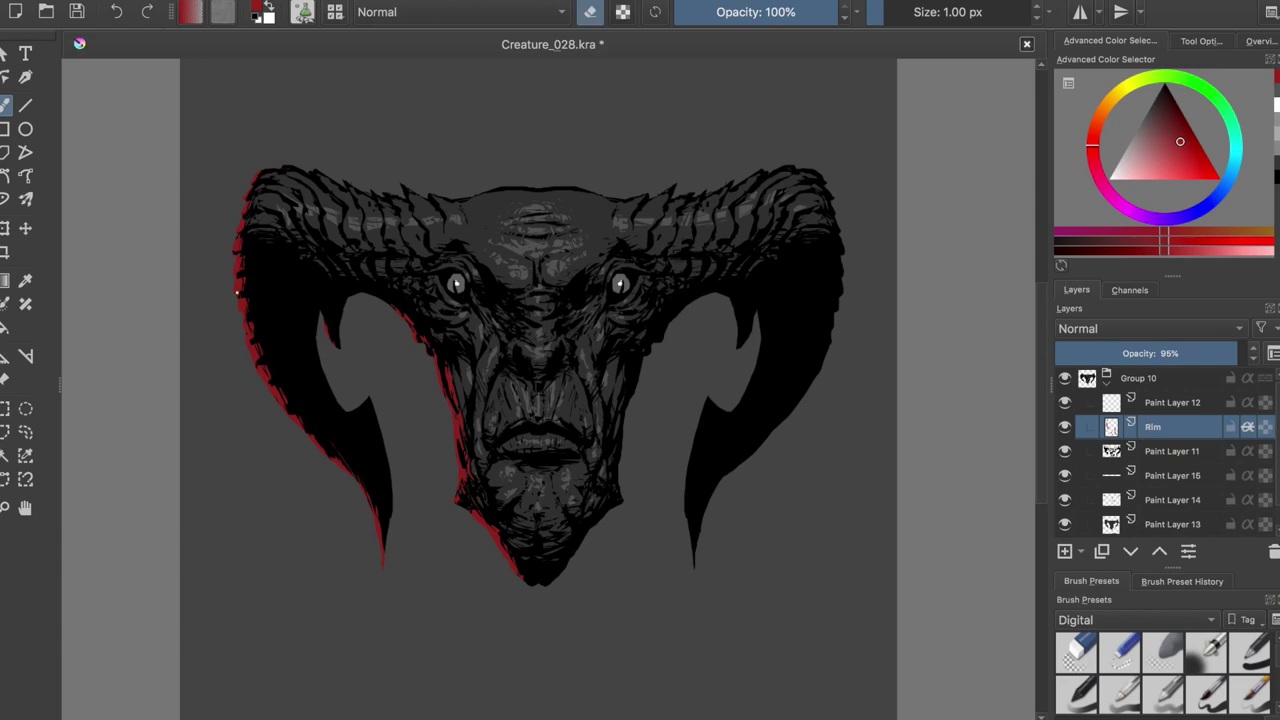
key(e)
key(m)
key(m)
key(ctrl+s)
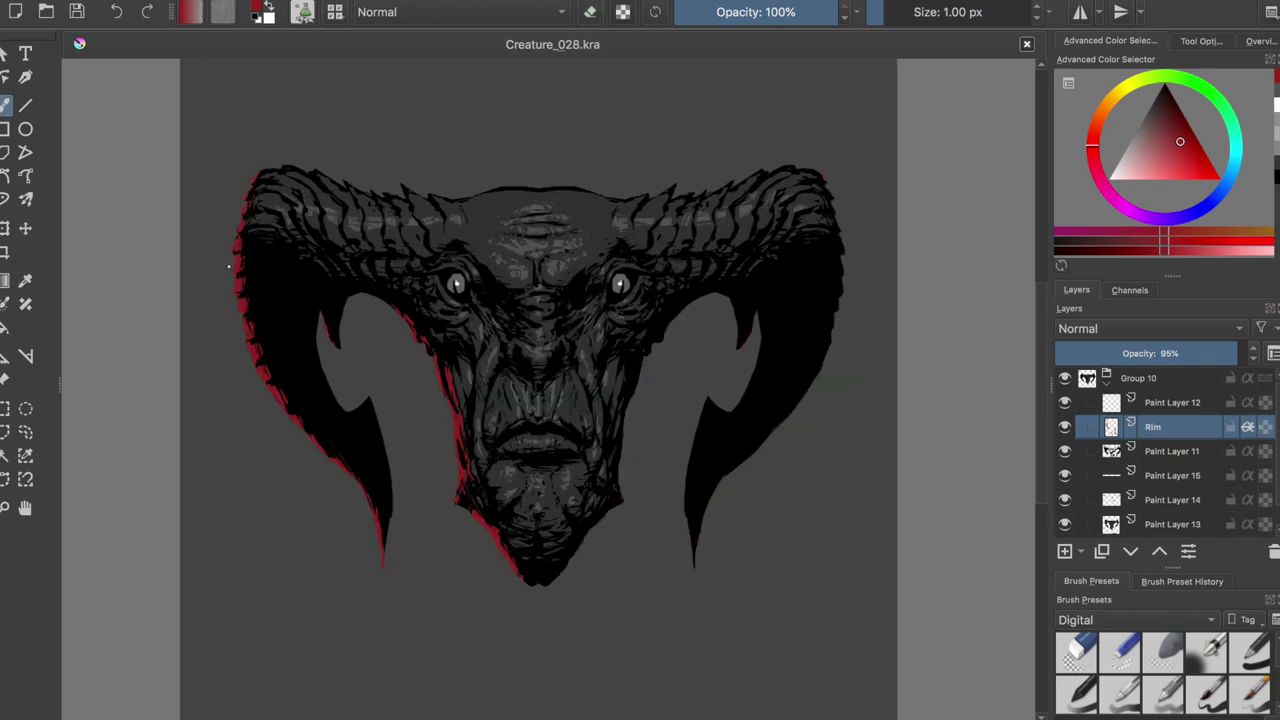
- Raise the rim layer's lightness to 76 so the red turns near-white
key(ctrl+u)
drag(980, 366, 1100, 366)
key(Return)
key(e)
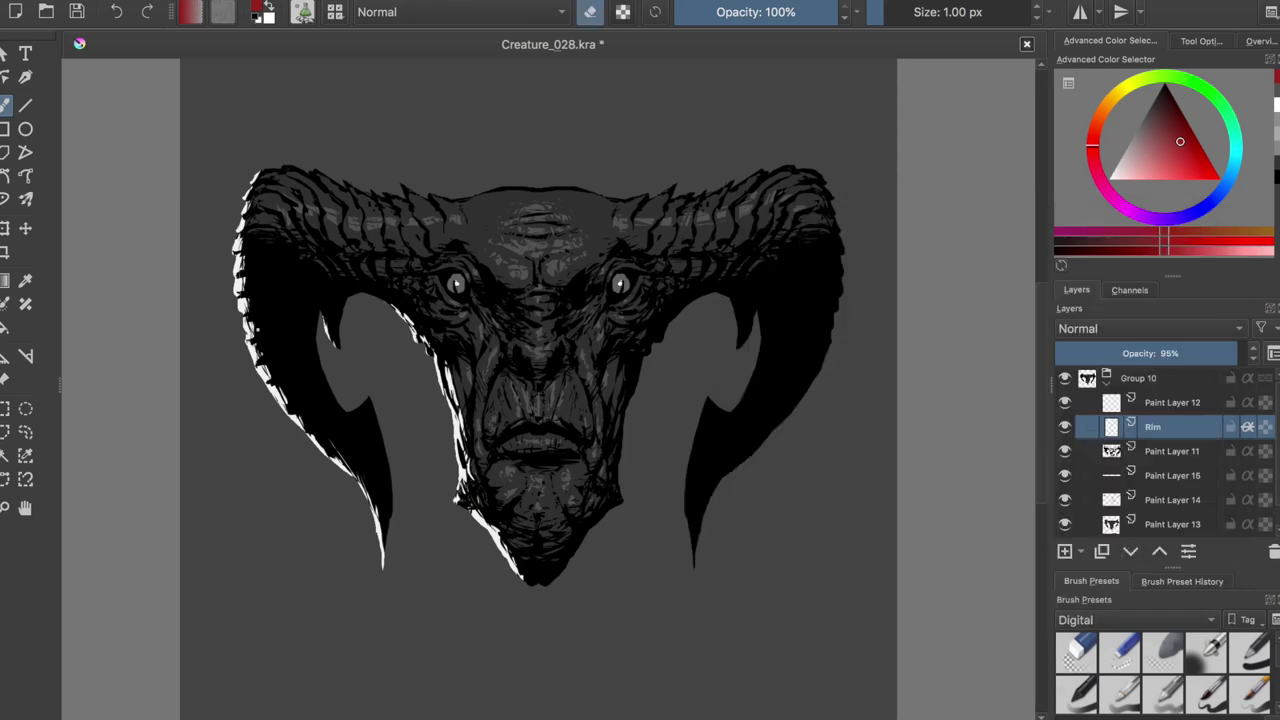
- Pick white, erase small bits of the left horn rim, check mirrored, and save
ctrl+click(376, 490)
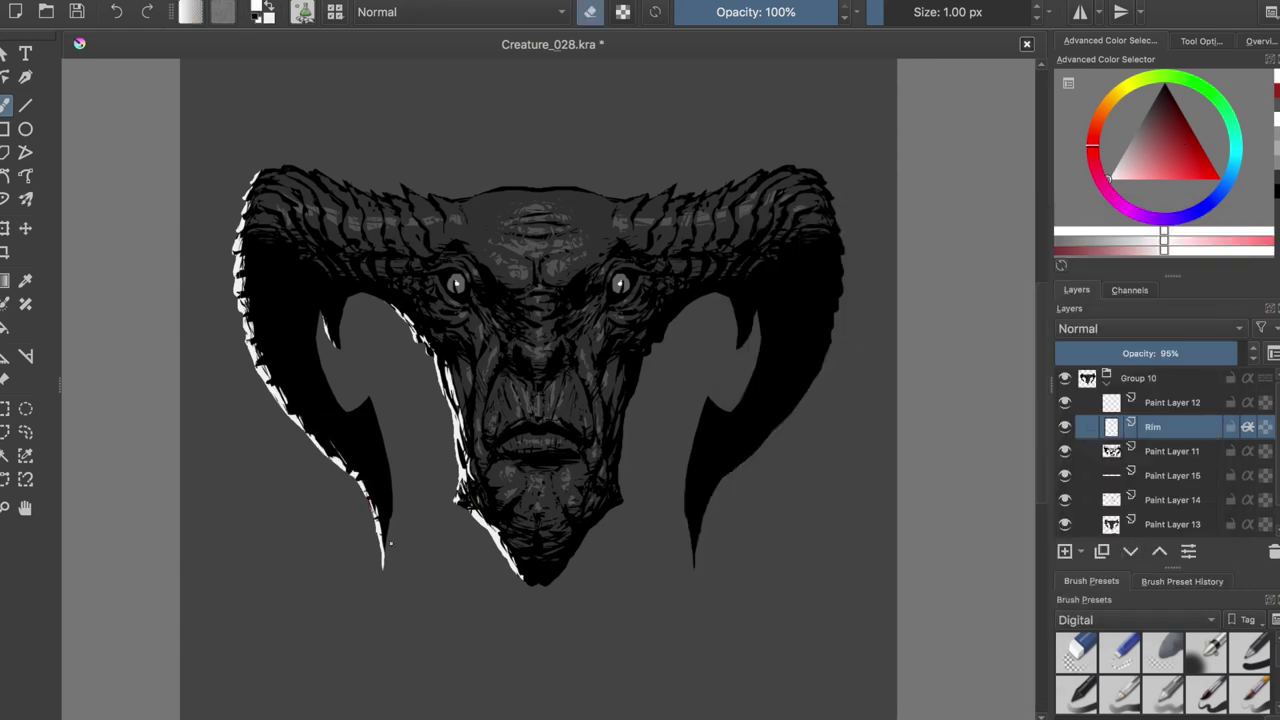
drag(348, 464, 308, 436)
key(m)
key(m)
key(ctrl+s)
- Add white rim strokes along the face and erase a small highlight near the chin
key(e)
drag(486, 412, 484, 444)
mouse_move(474, 402)
mouse_down()
mouse_move(472, 452)
mouse_move(472, 414)
mouse_move(508, 448)
mouse_up()
key(e)
key(e)
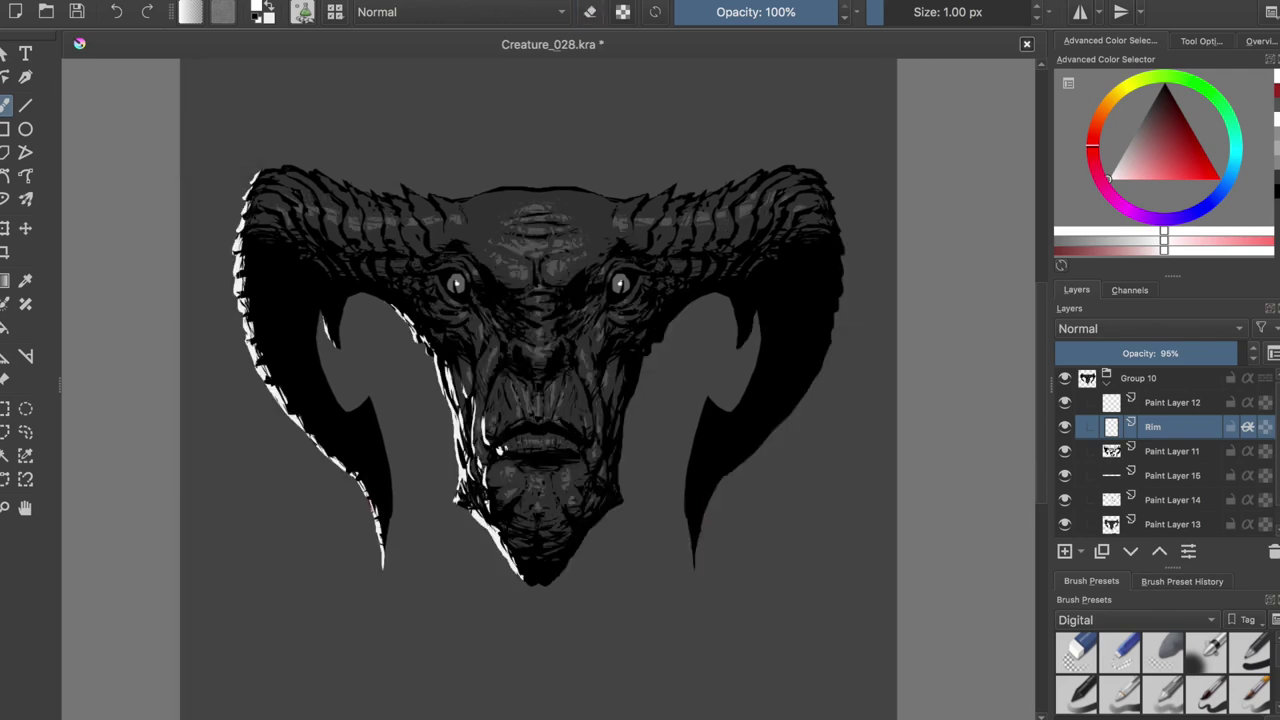
key(e)
drag(490, 500, 492, 526)
key(e)
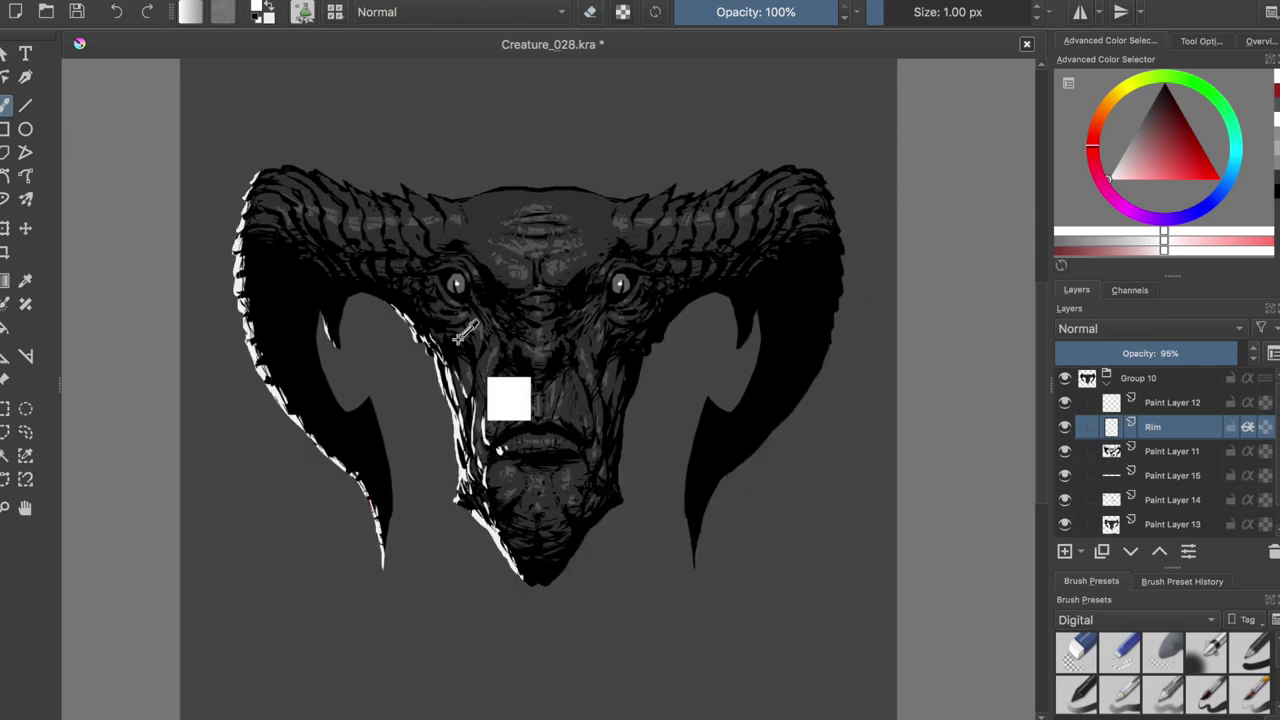
- Check the rim in a mirrored view, then trim and brighten the white rim on the left horn
key(m)
key(e)
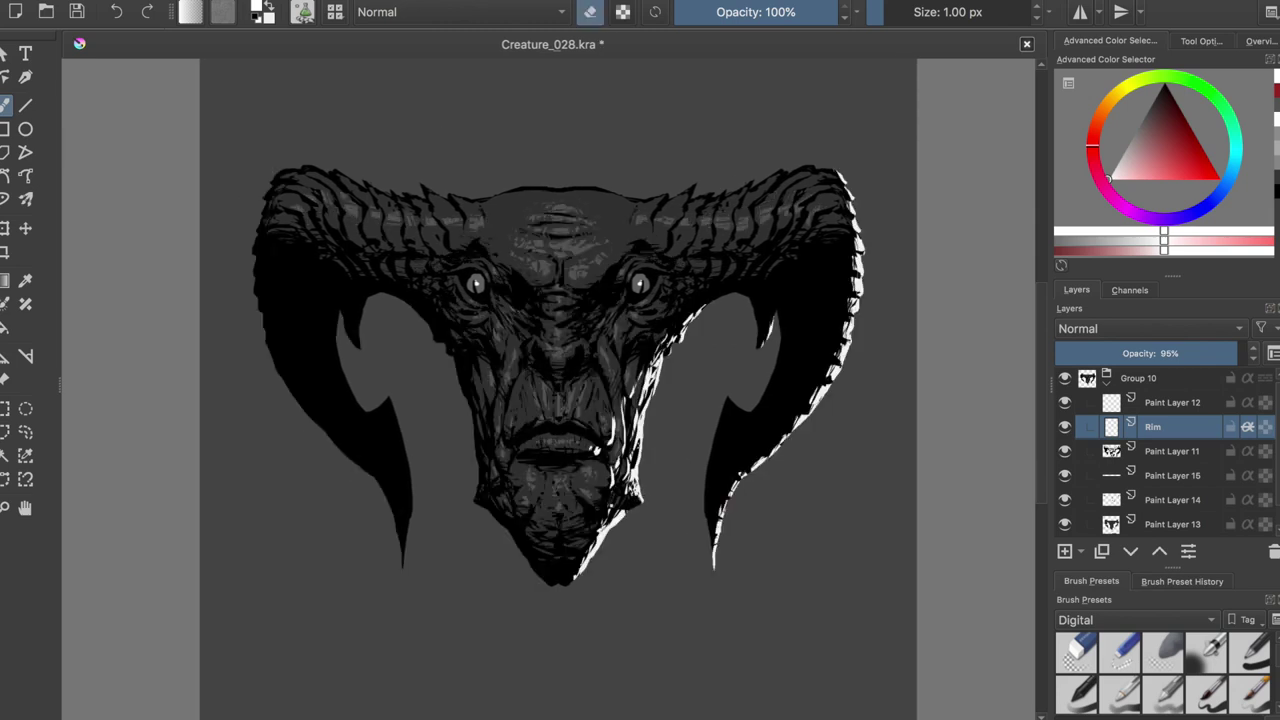
key(m)
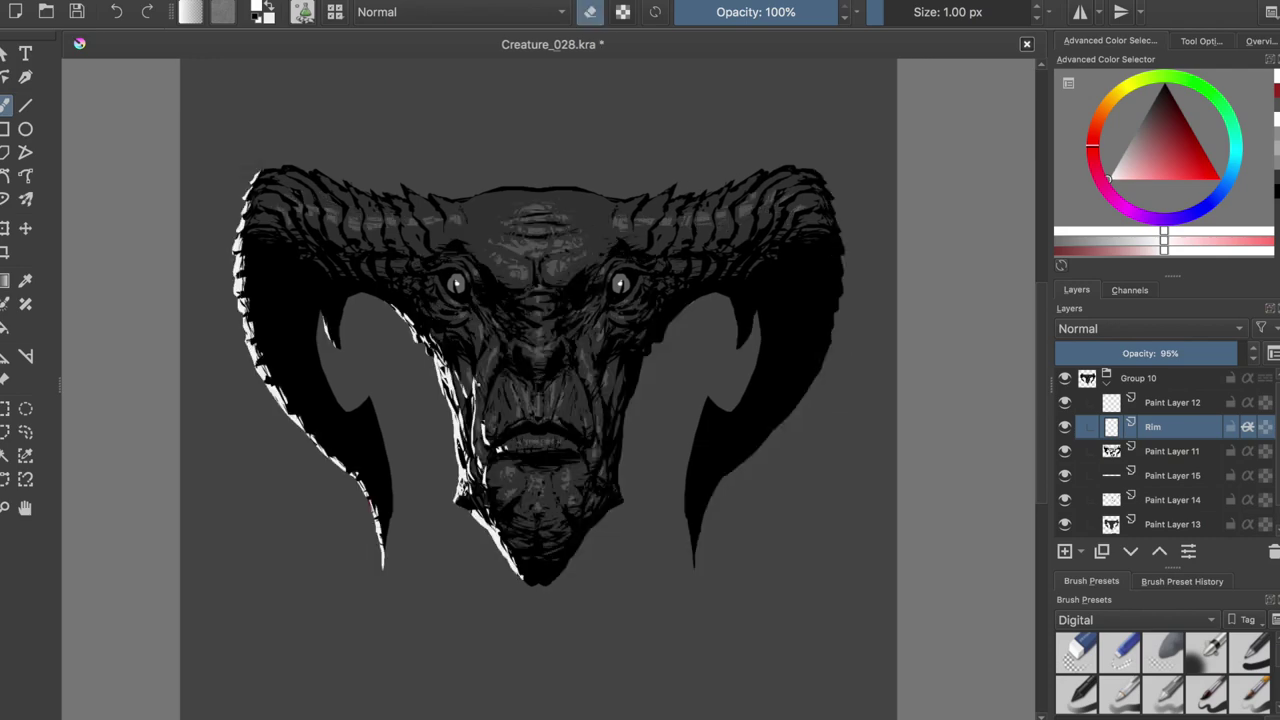
key(m)
key(m)
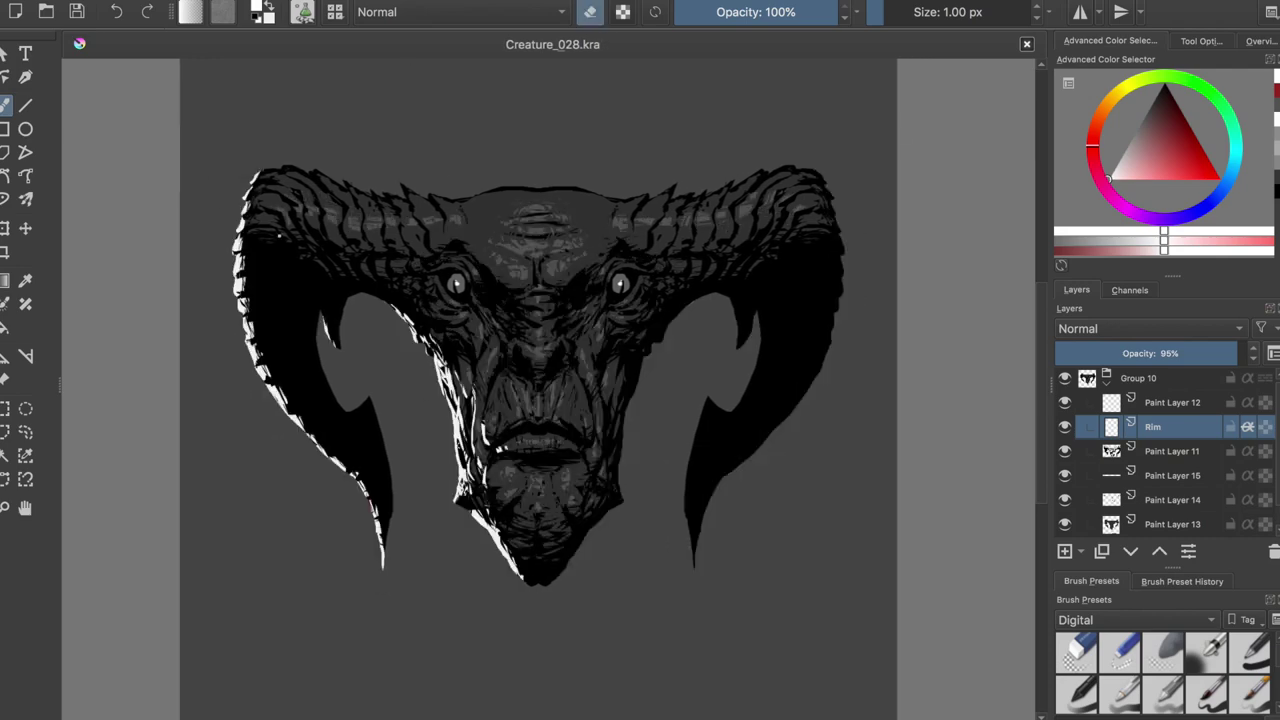
drag(240, 240, 252, 330)
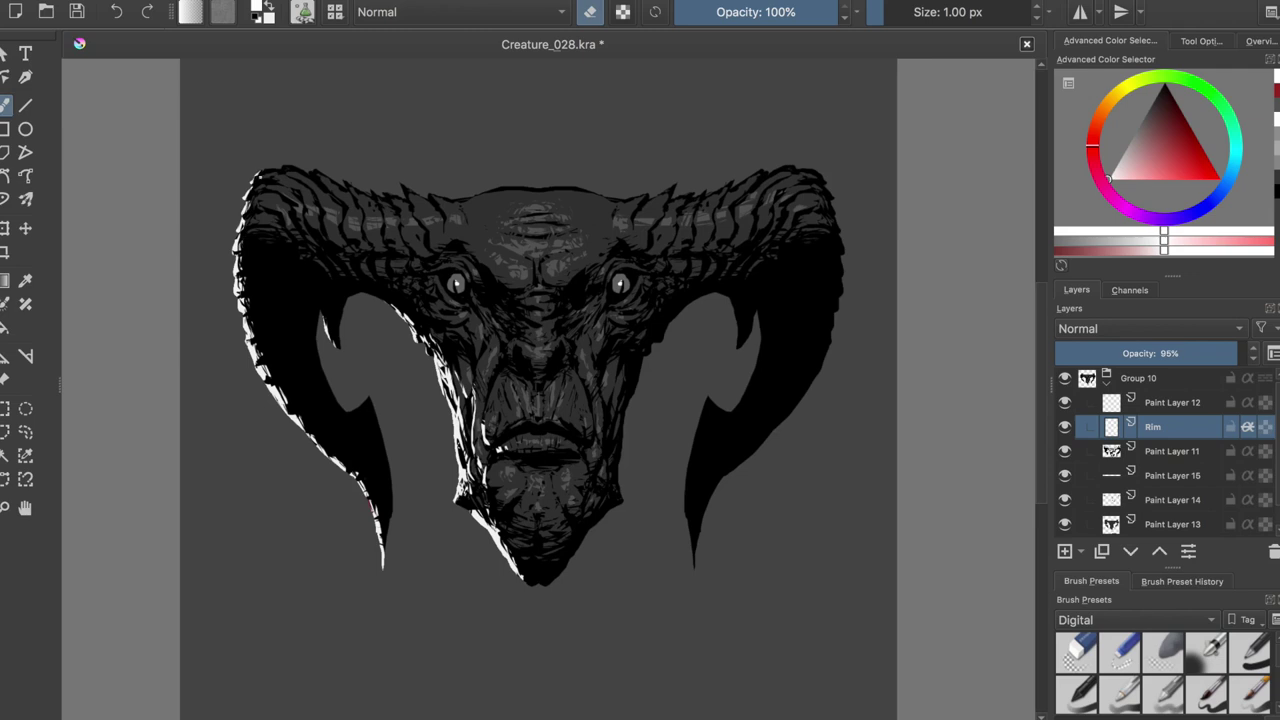
drag(282, 392, 316, 443)
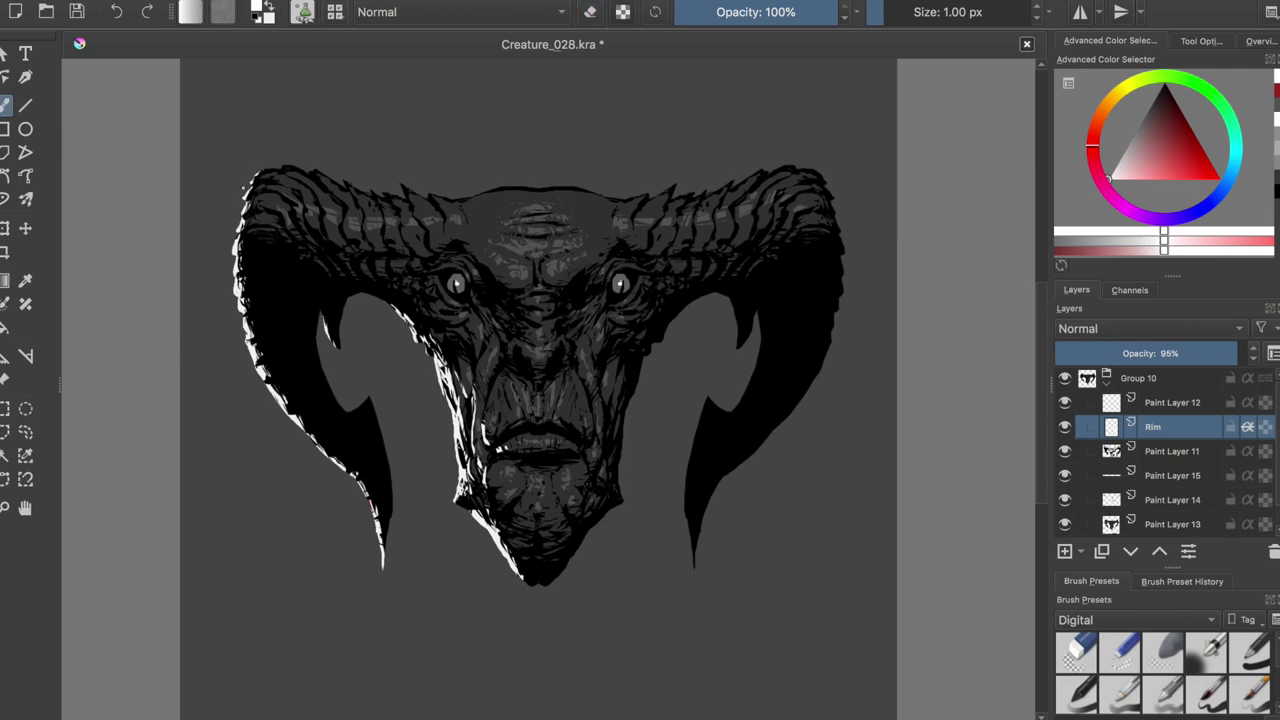
drag(256, 212, 242, 224)
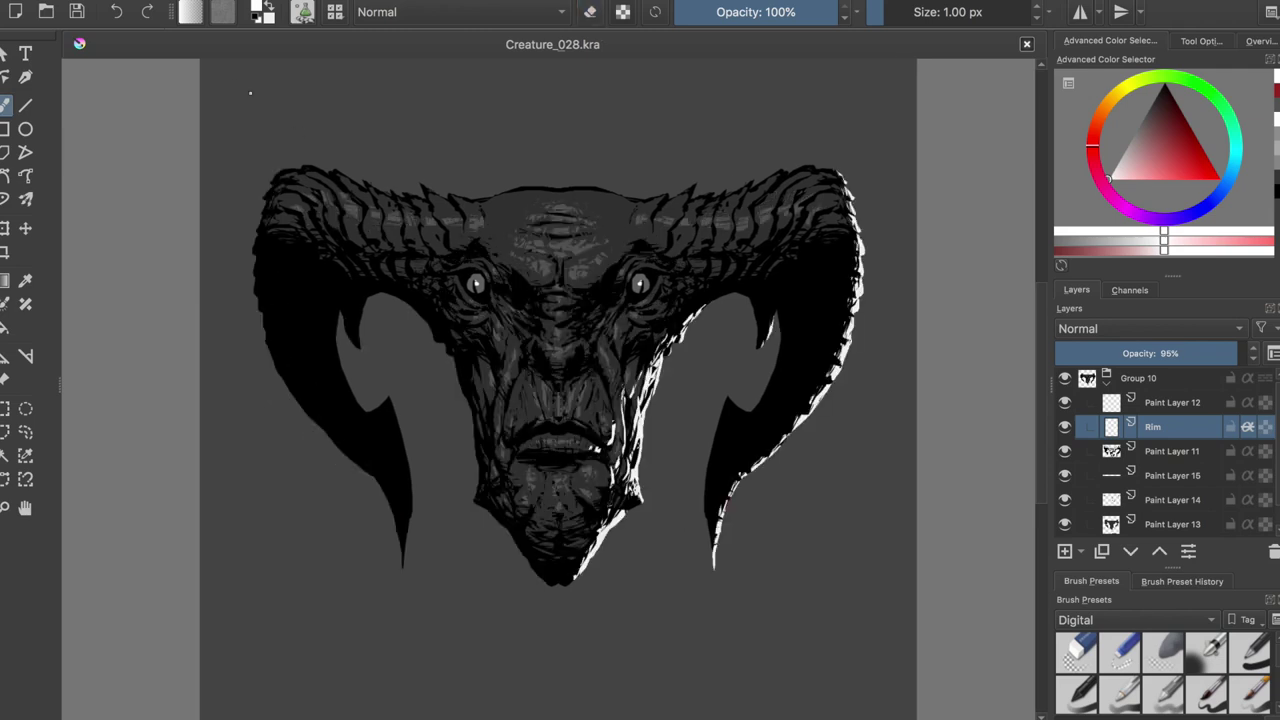